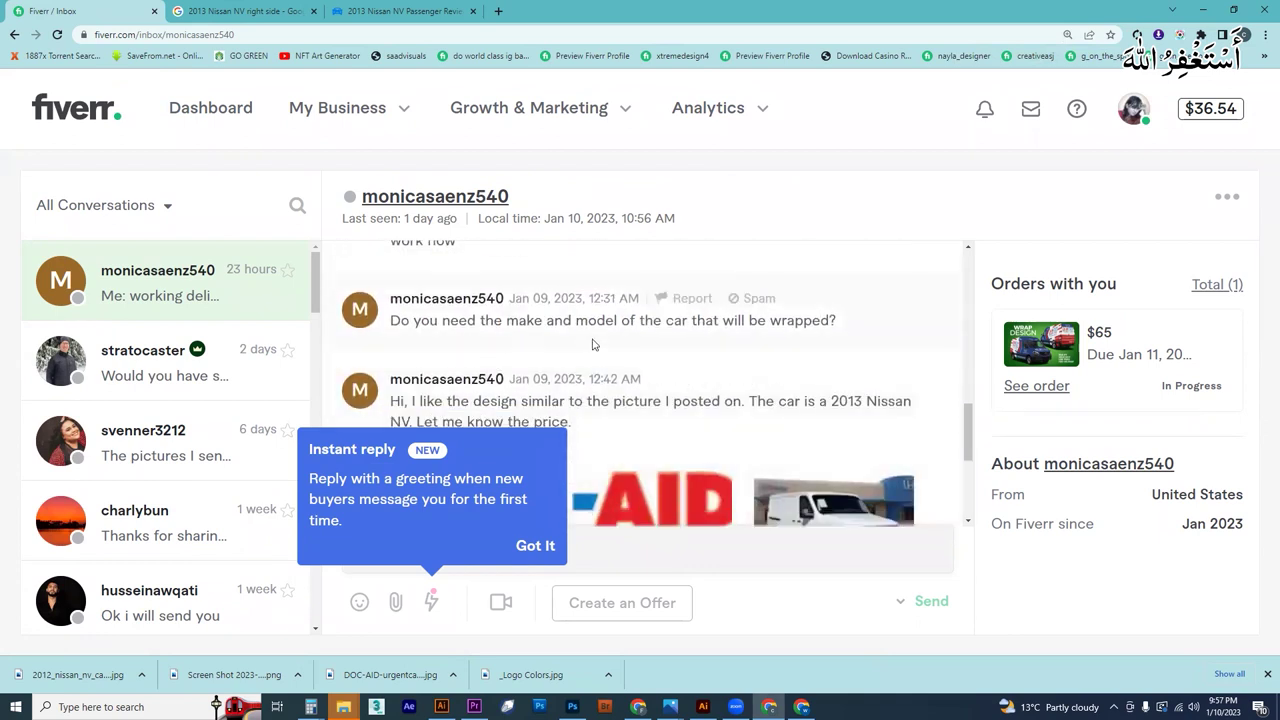
Step: Review the buyer's messages and attached images, and return to the order page to examine the requirements for the 2013 Nissan NV
scroll(856, 350, "down", 2)
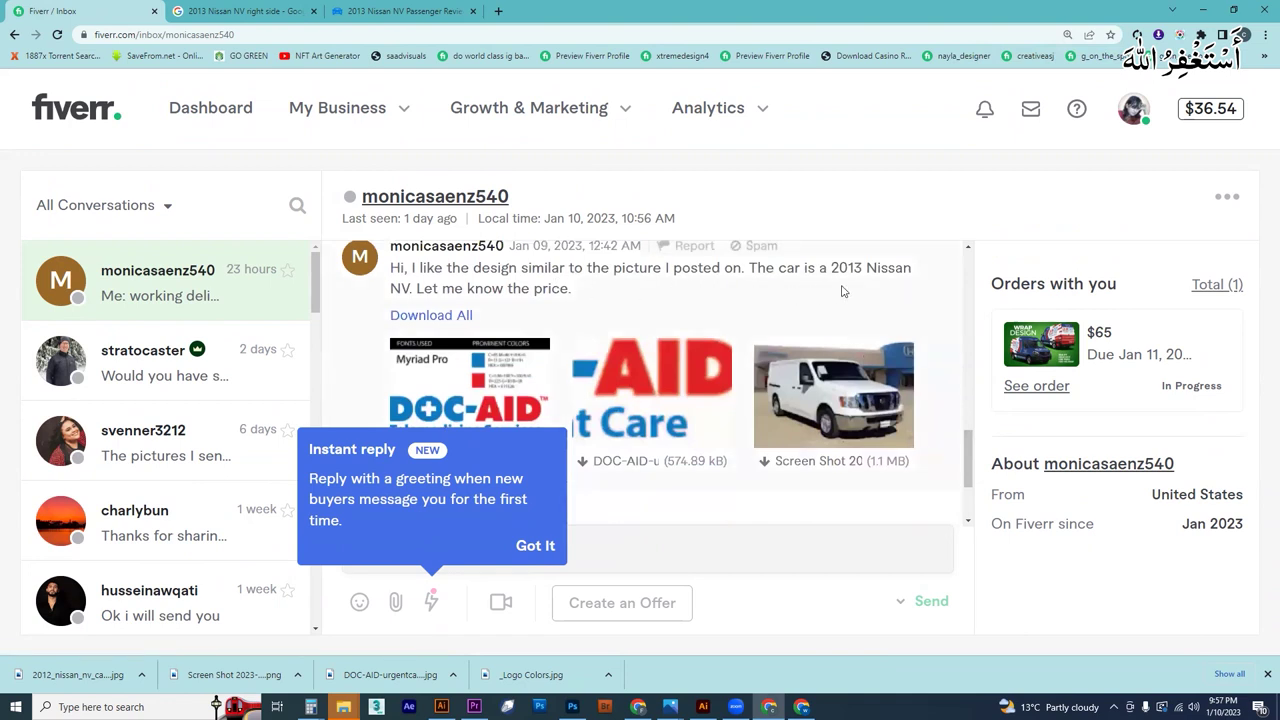
scroll(752, 360, "down", 2)
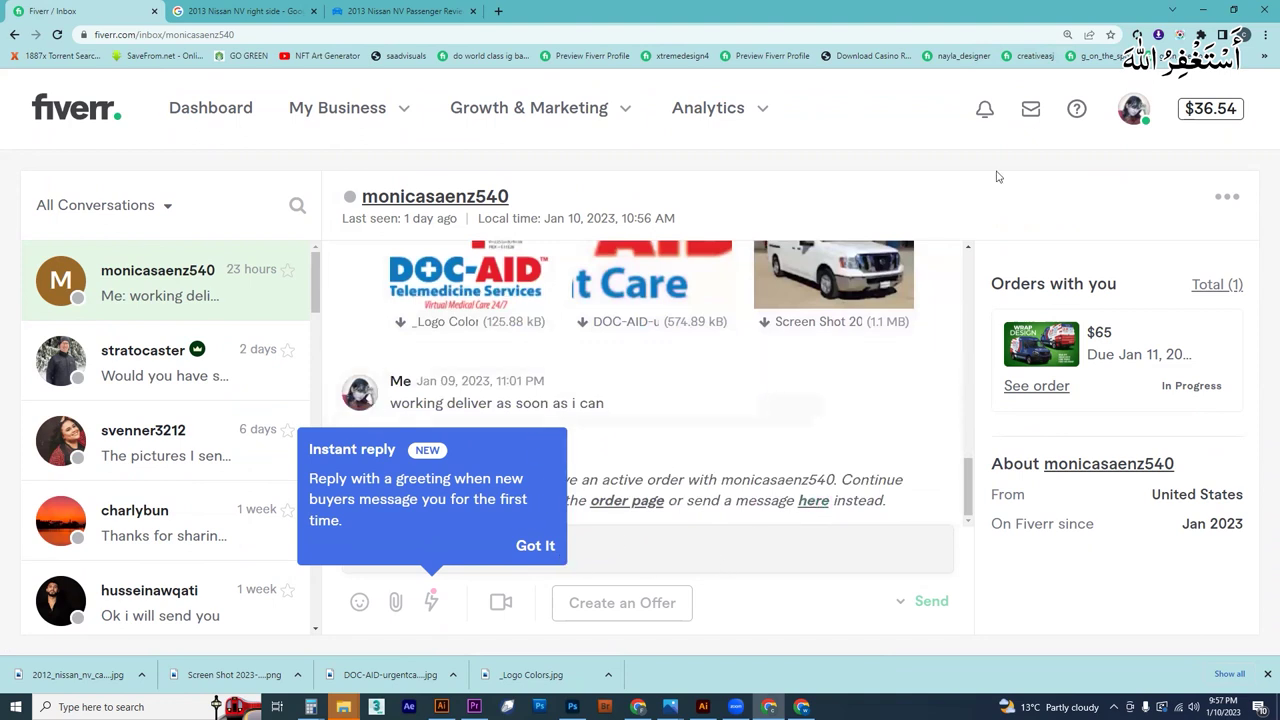
left_click(1066, 37)
left_click(1089, 59)
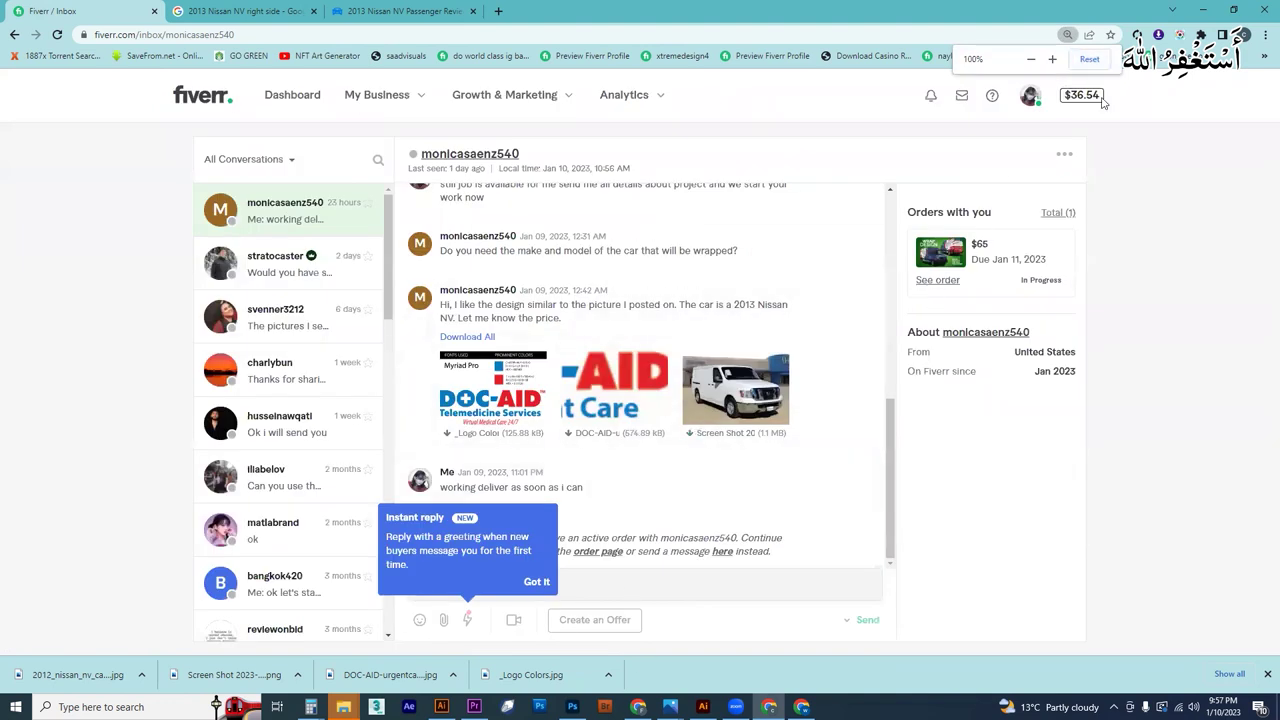
left_click(14, 37)
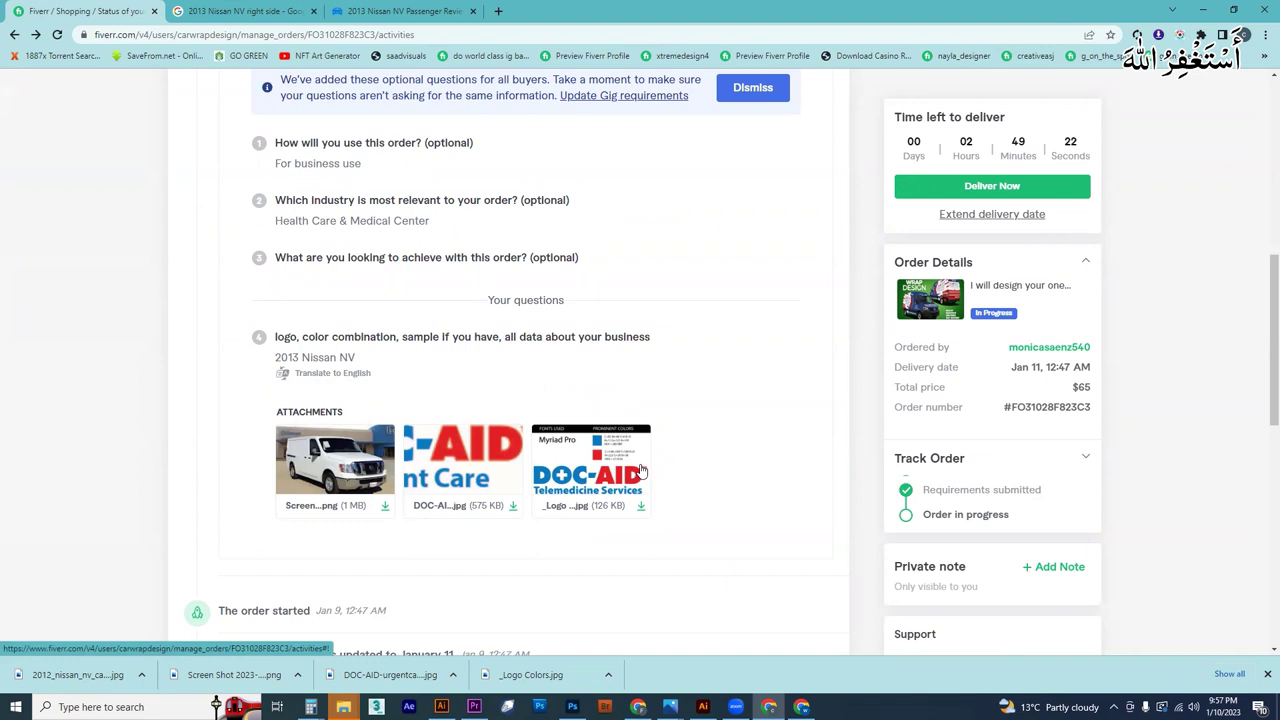
mouse_move(441, 706)
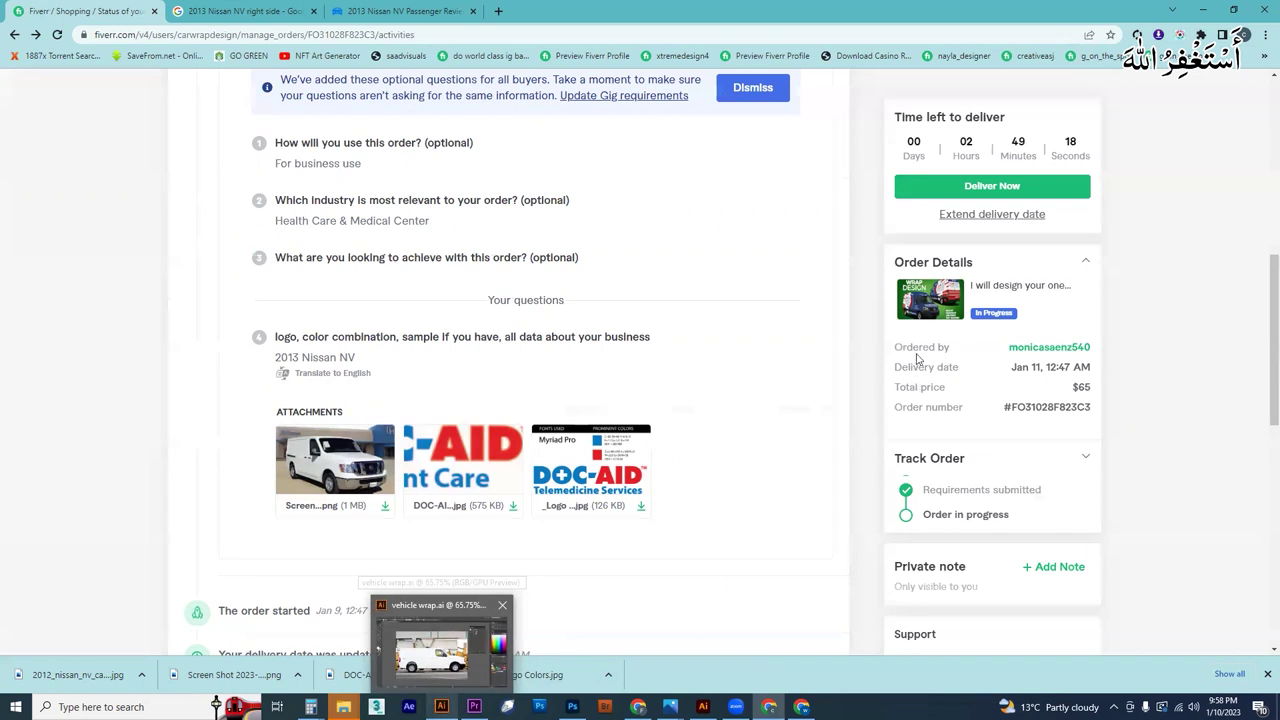
Step: Open the ordered gig in a new browser tab and enlarge its green Wrap Design sample image
right_click(936, 305)
left_click(966, 309)
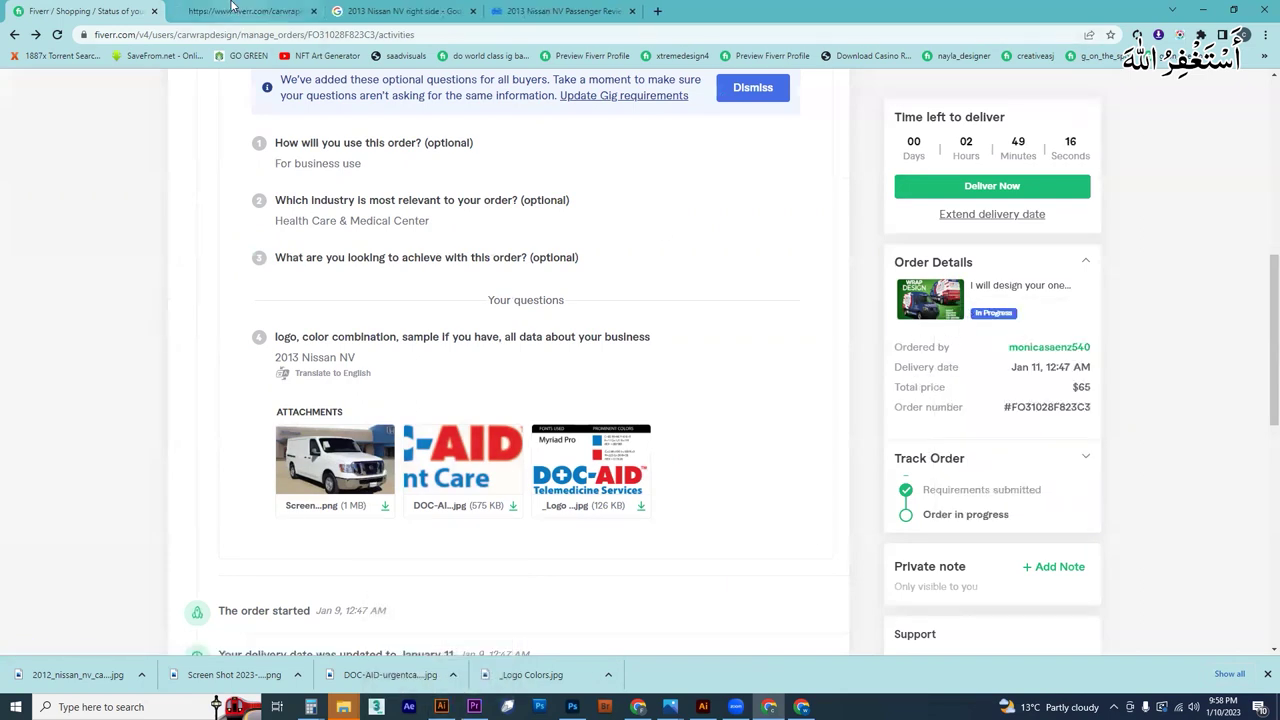
left_click(243, 11)
scroll(750, 426, "down", 2)
left_click(662, 326)
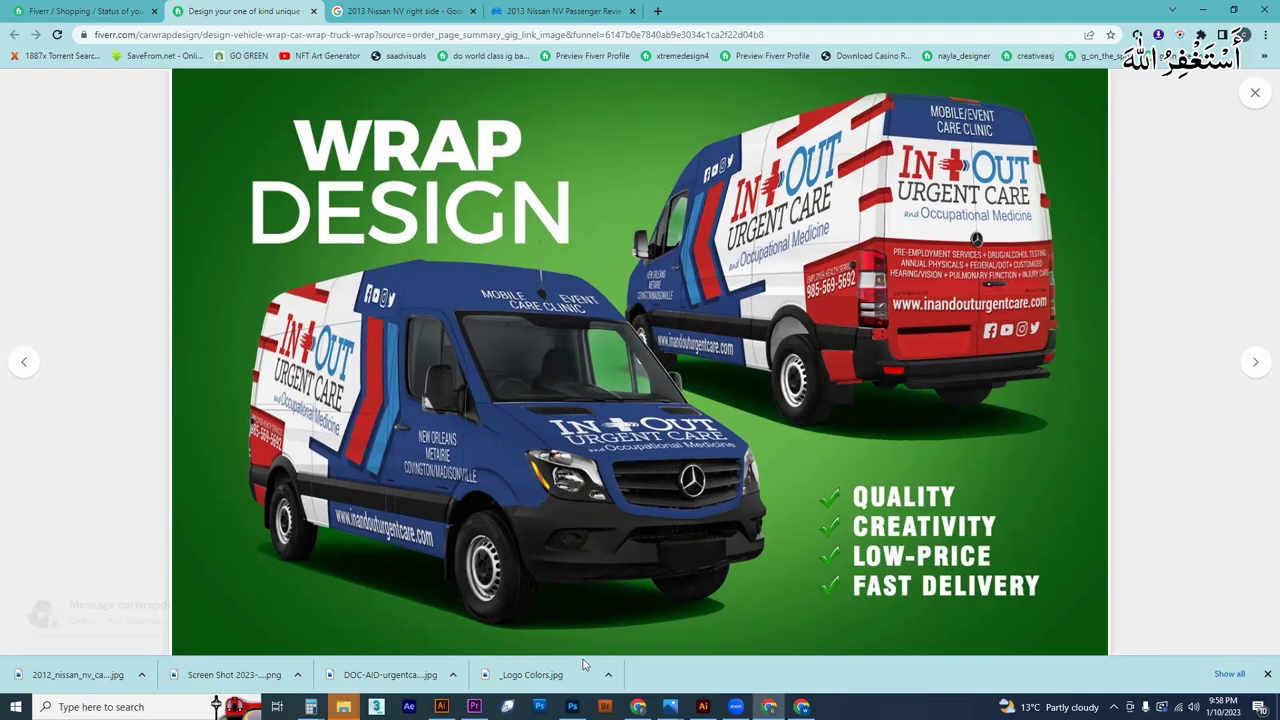
Step: Switch to Illustrator, paste the captured wrap design sample and place it above the white van photo as a reference
left_click(441, 706)
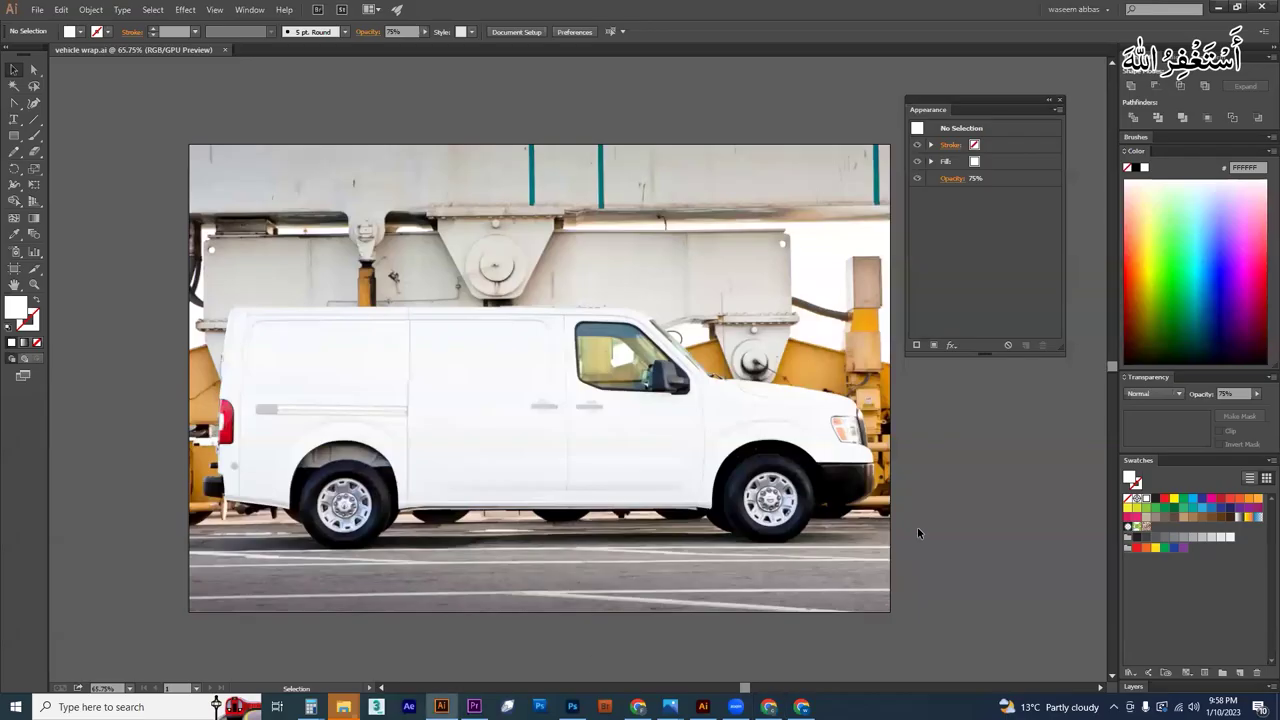
key("ctrl+v")
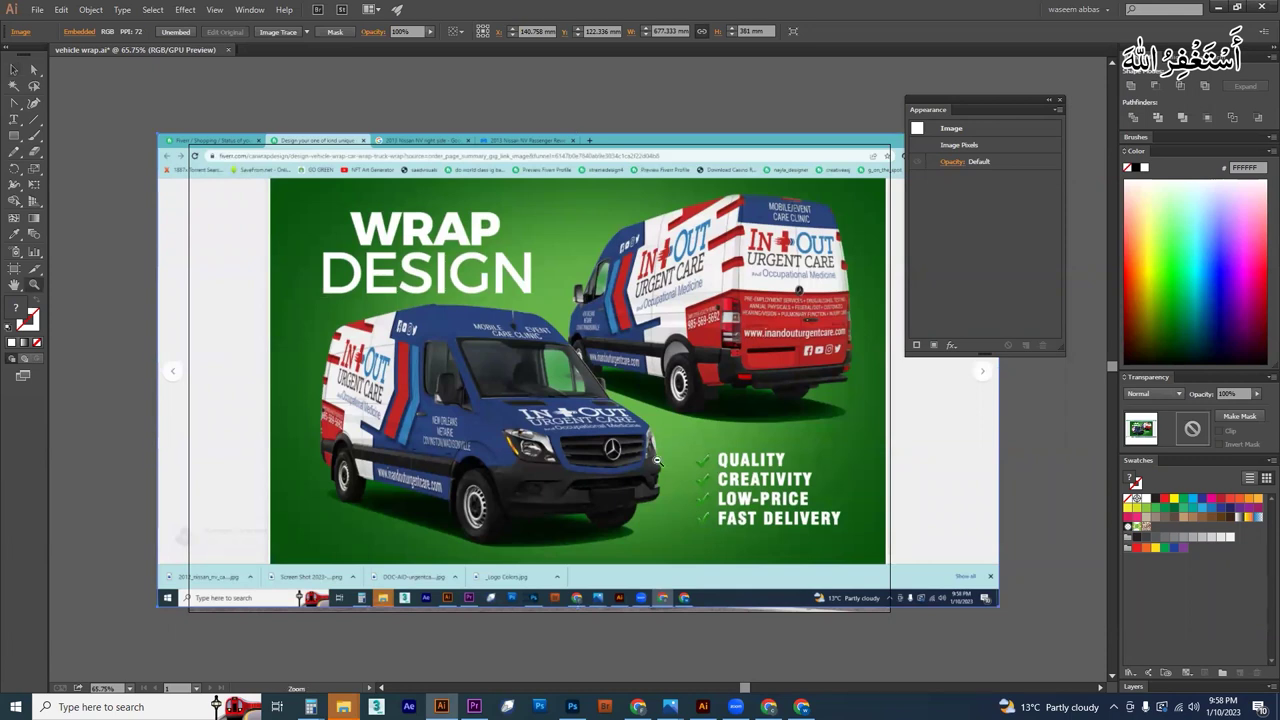
scroll(694, 505, "down", 2)
left_click_drag(694, 505, 638, 331)
left_click_drag(690, 472, 704, 411)
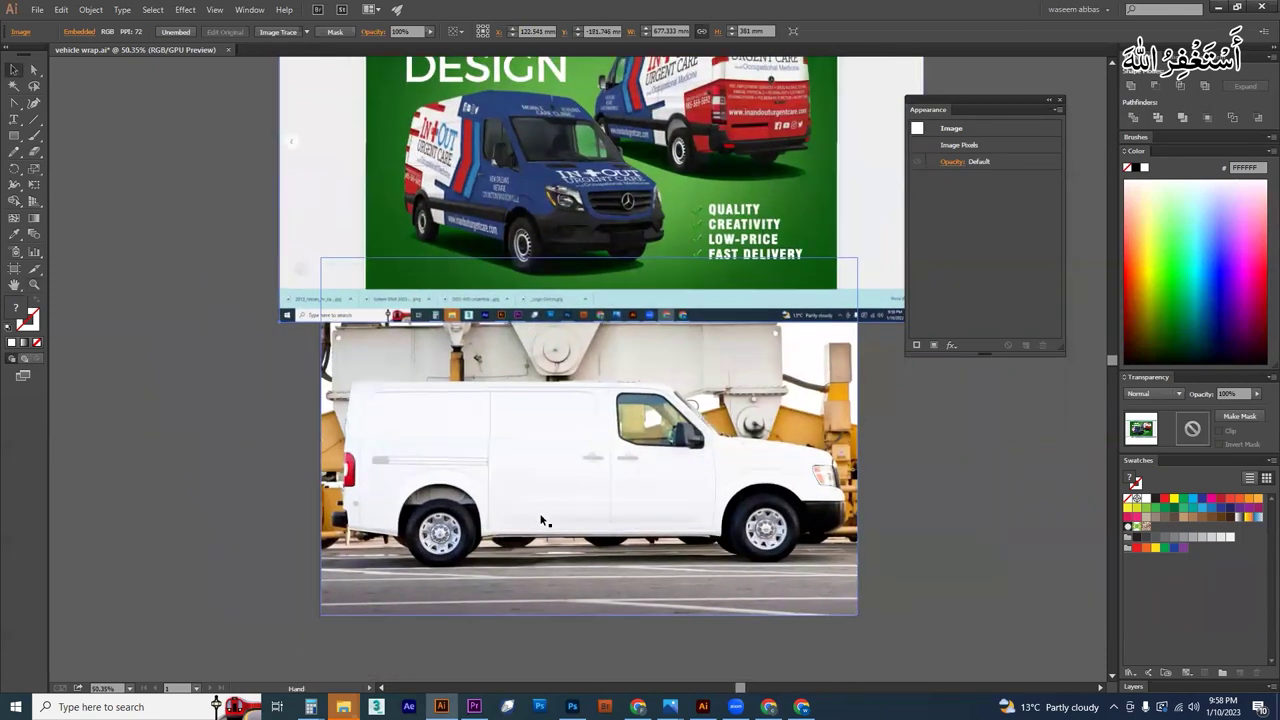
Step: Draw a white rectangle about 260 mm wide and 104 mm high on the empty canvas left of the van photo
scroll(541, 519, "up", 2)
left_click(595, 438)
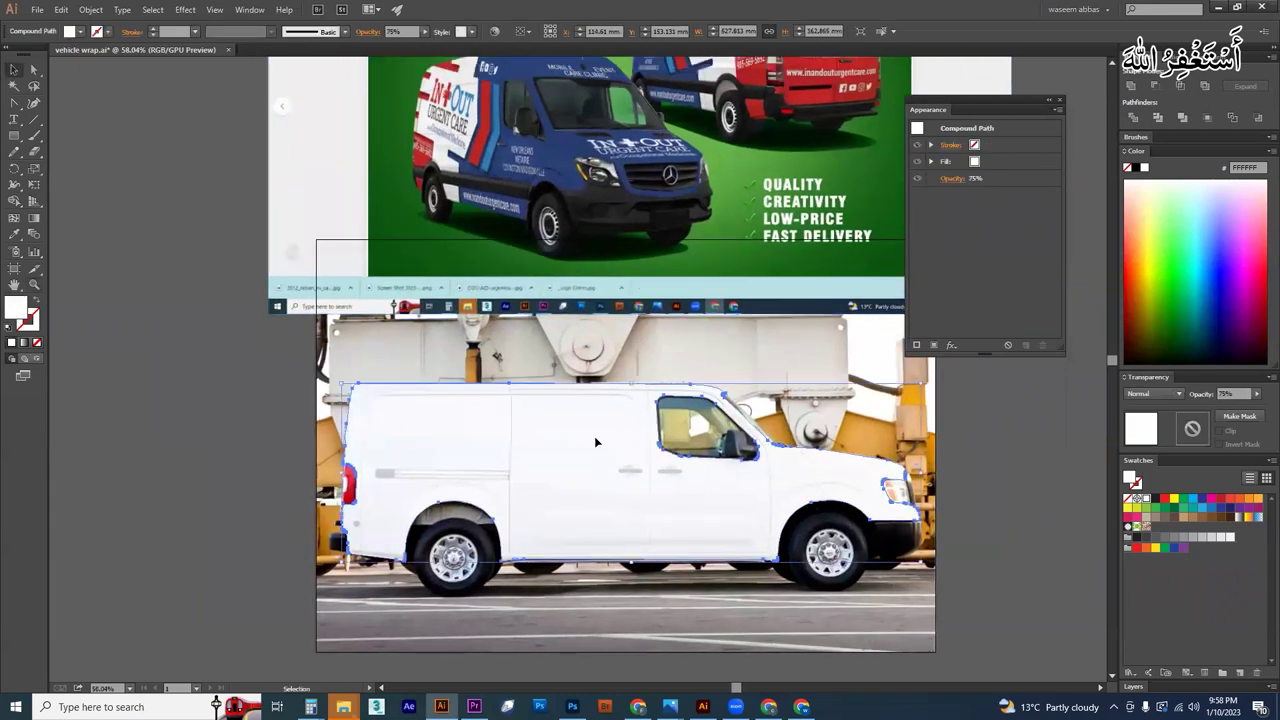
key("p")
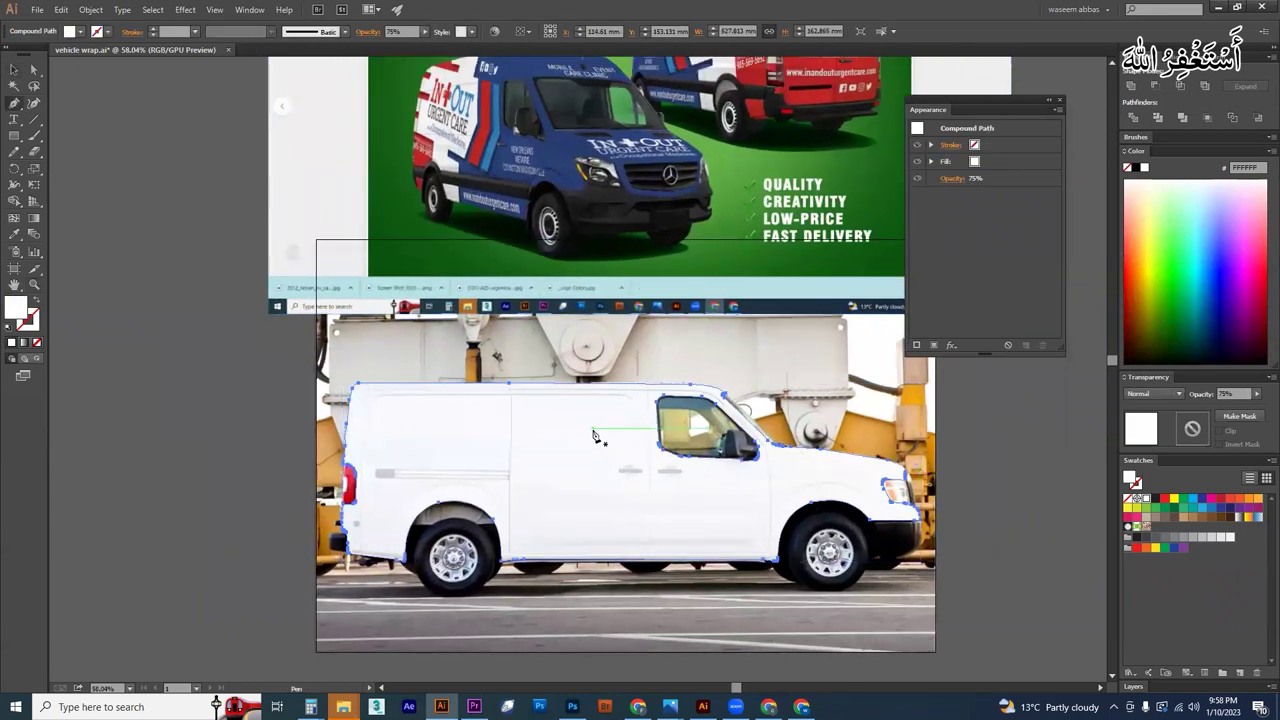
key("v")
left_click_drag(655, 457, 850, 425)
left_click_drag(285, 485, 684, 450)
left_click_drag(540, 452, 595, 451)
scroll(560, 440, "up", 1)
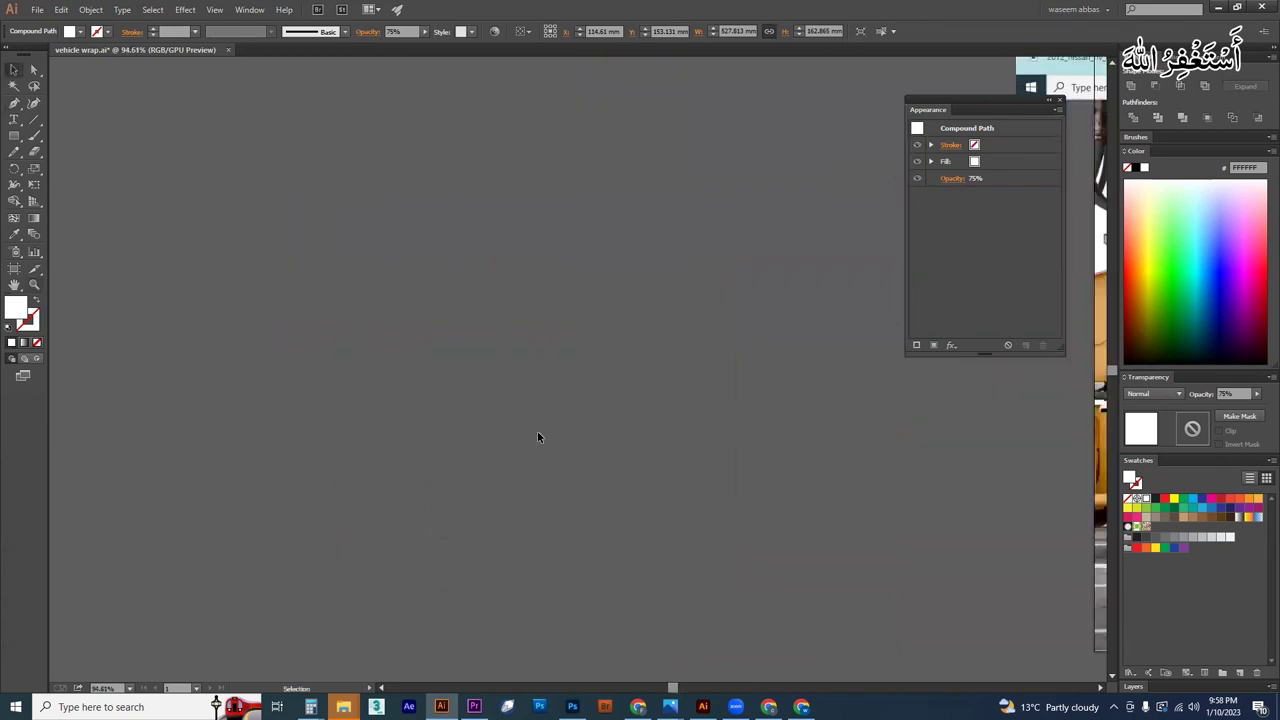
key("m")
left_click_drag(359, 321, 825, 505)
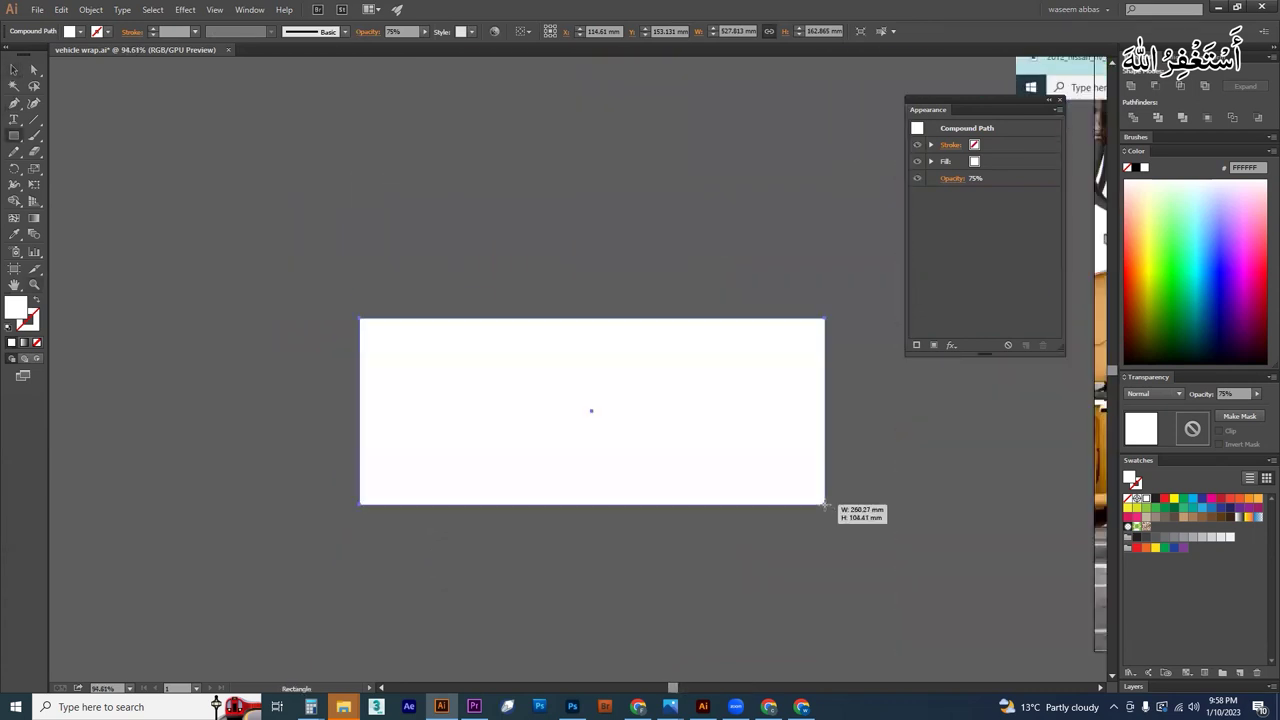
key("v")
left_click_drag(926, 453, 766, 463)
key("v")
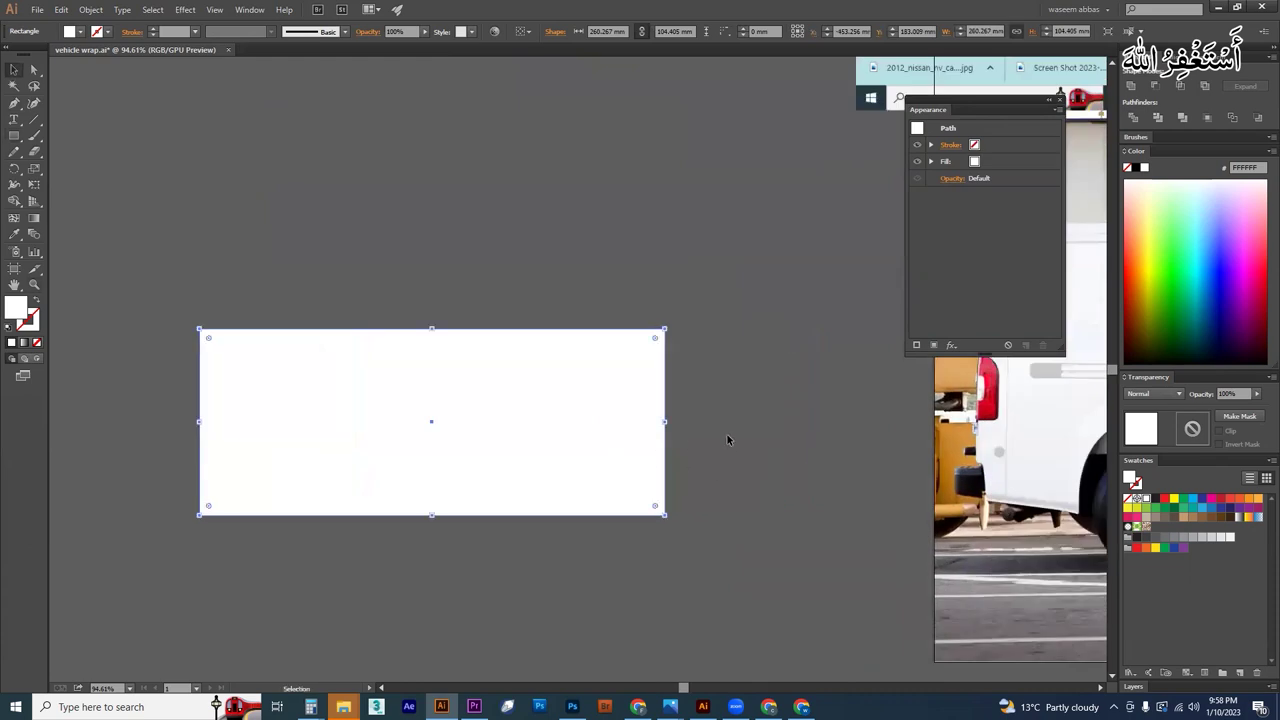
Step: Add an anchor point midway on the rectangle's right edge and pull it outward into an arrow point, about 302 mm wide overall
key("p")
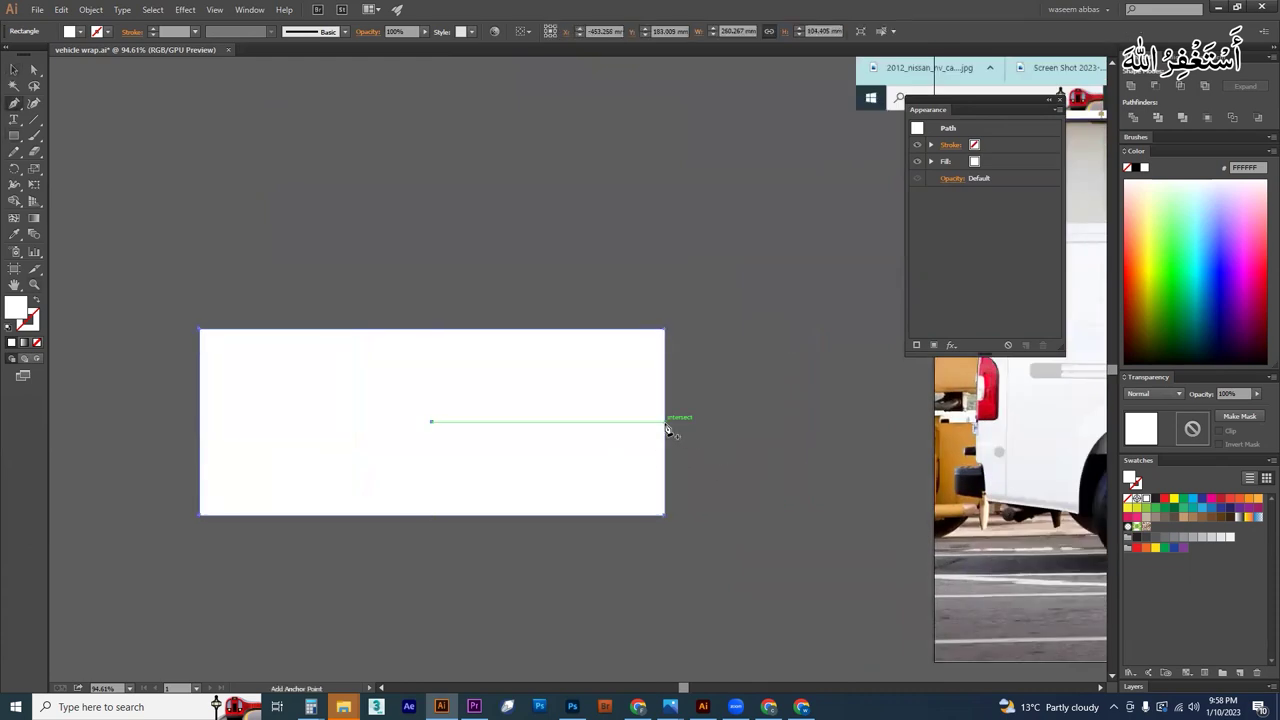
left_click(665, 422)
key("a")
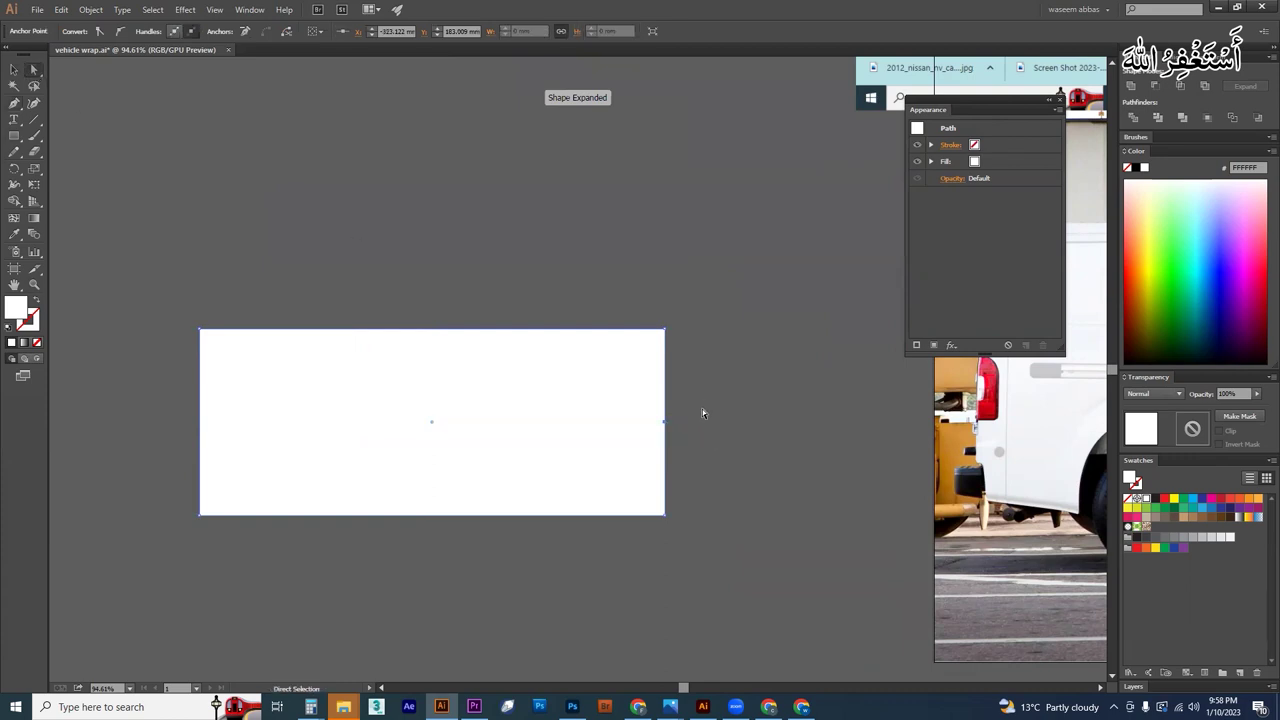
left_click_drag(665, 422, 197, 612)
key("v")
Step: Examine the angled red and blue stripes on the side of the reference van wrap
key("z")
key("space")
left_click_drag(564, 301, 780, 412)
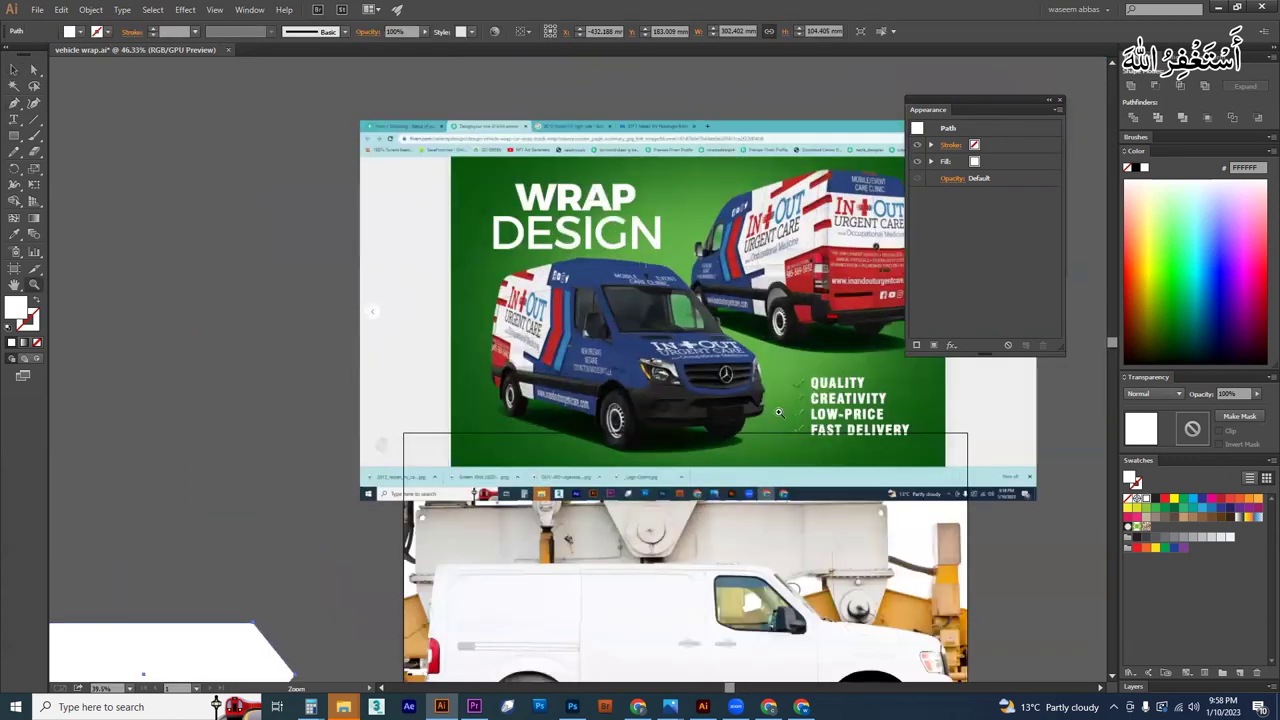
left_click(858, 427)
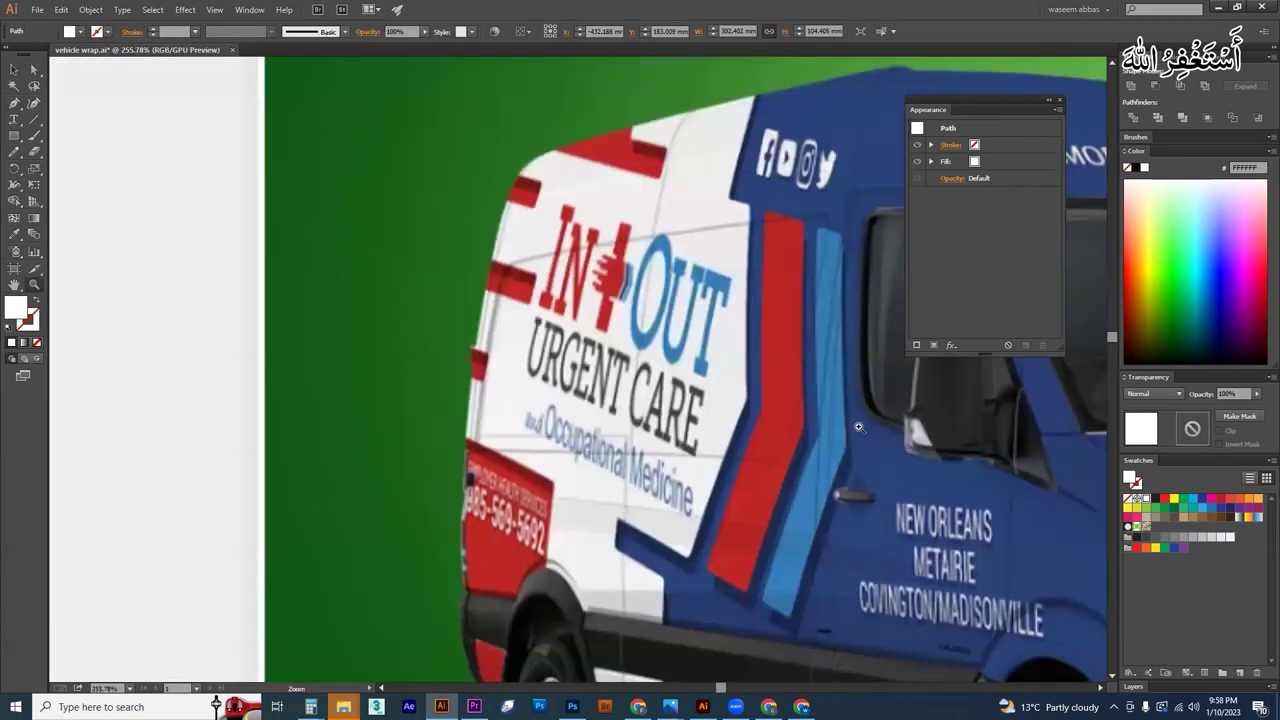
left_click_drag(858, 427, 539, 339)
left_click_drag(757, 338, 775, 315)
key("space")
left_click_drag(534, 493, 770, 446)
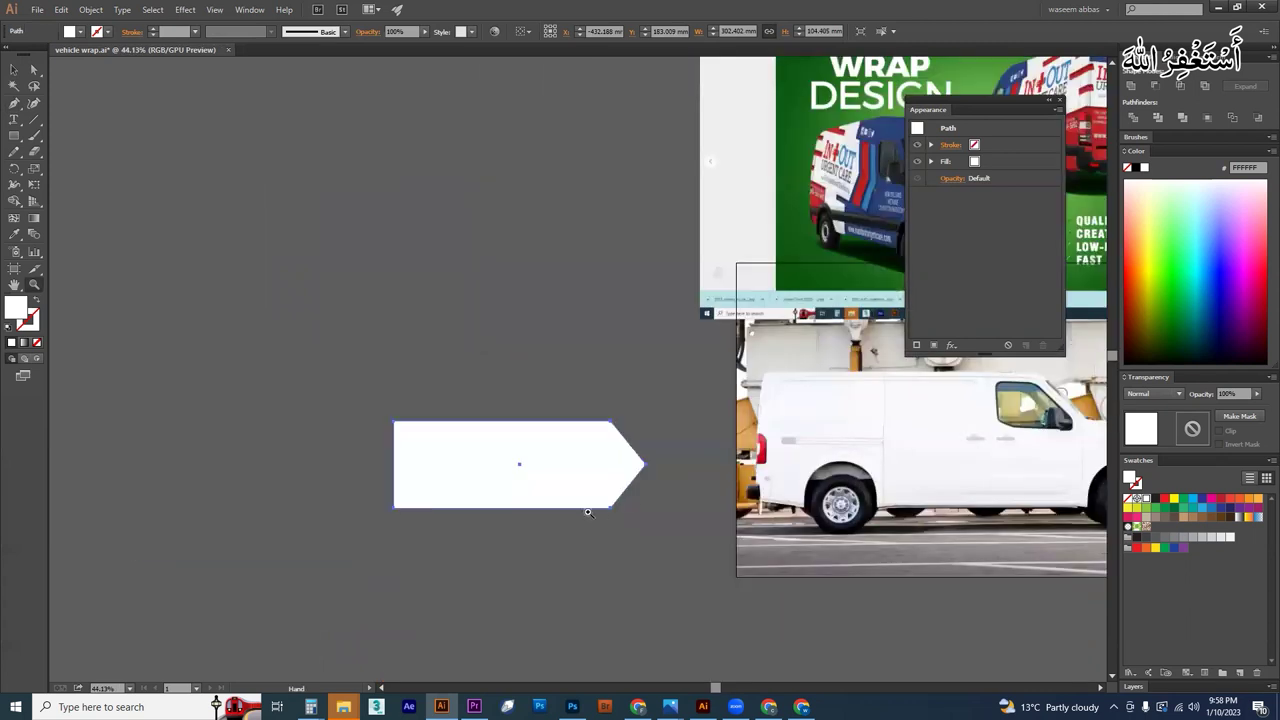
Step: Move the arrow's tip inward for a blunter point, making the shape about 291 mm wide overall
key("space")
left_click_drag(586, 514, 715, 467)
key("a")
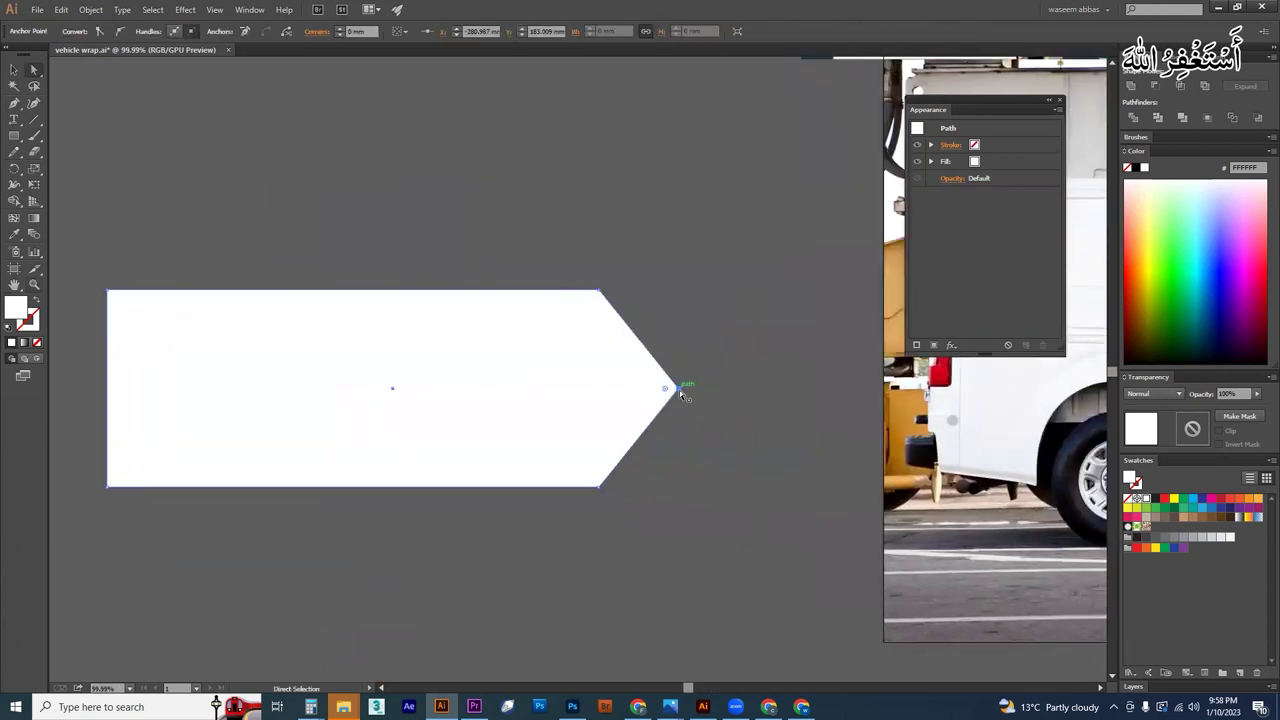
left_click_drag(679, 389, 618, 414)
key("v")
Step: Duplicate the arrow shape twice, offsetting each copy slightly further left so the three shapes span about 313 mm
left_click(700, 425)
left_click(618, 415)
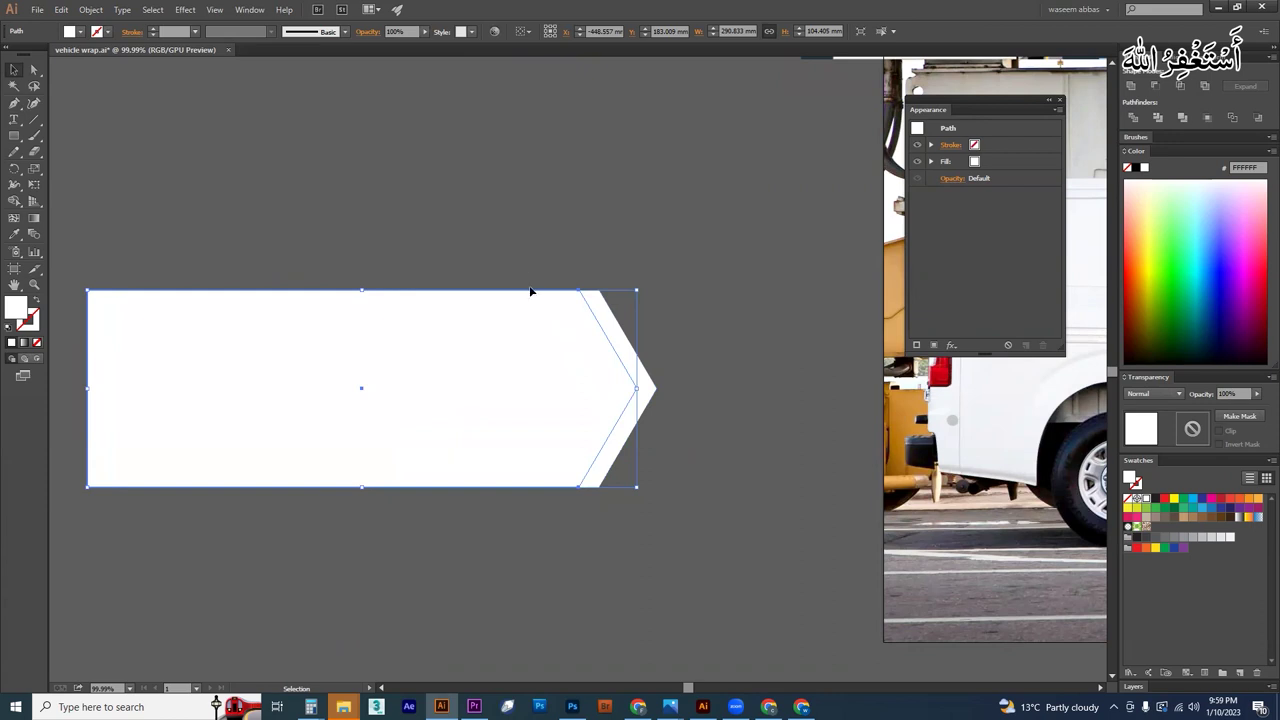
left_click_drag(596, 393, 574, 393)
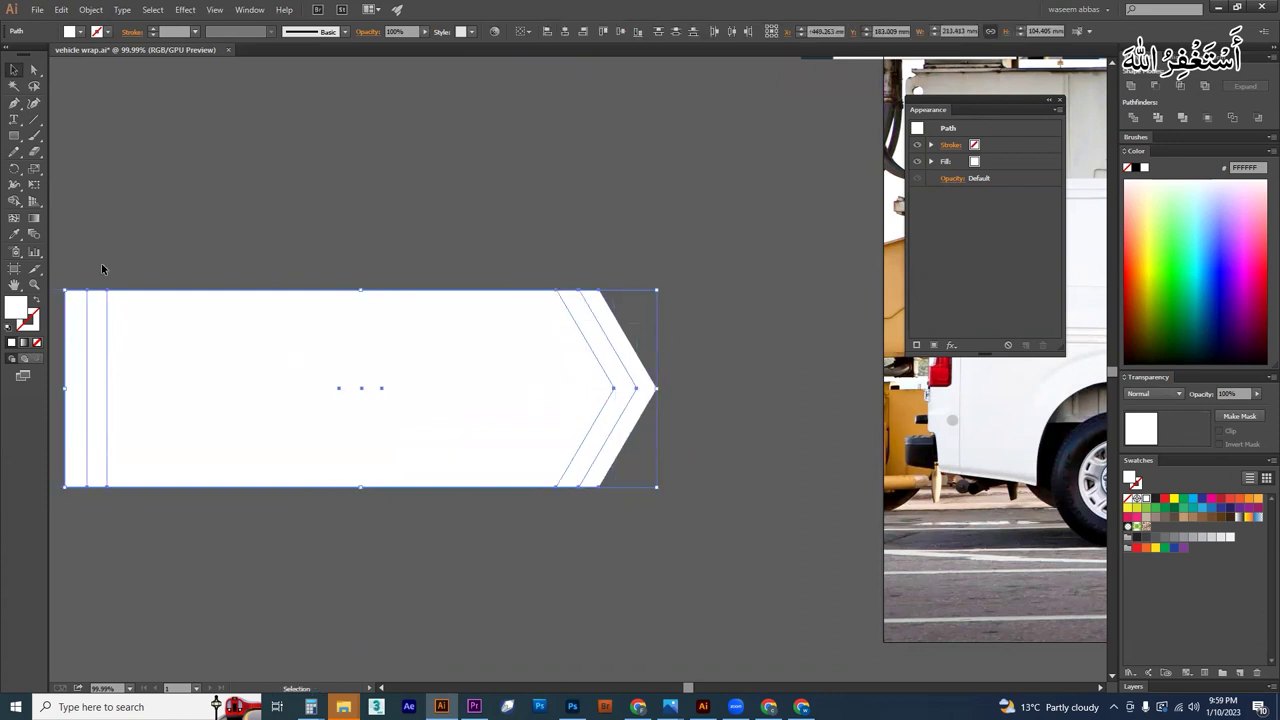
Step: Remove the inner chevron band and the surplus strips at the left end of the overlapping arrows with Shape Builder
left_click(14, 200)
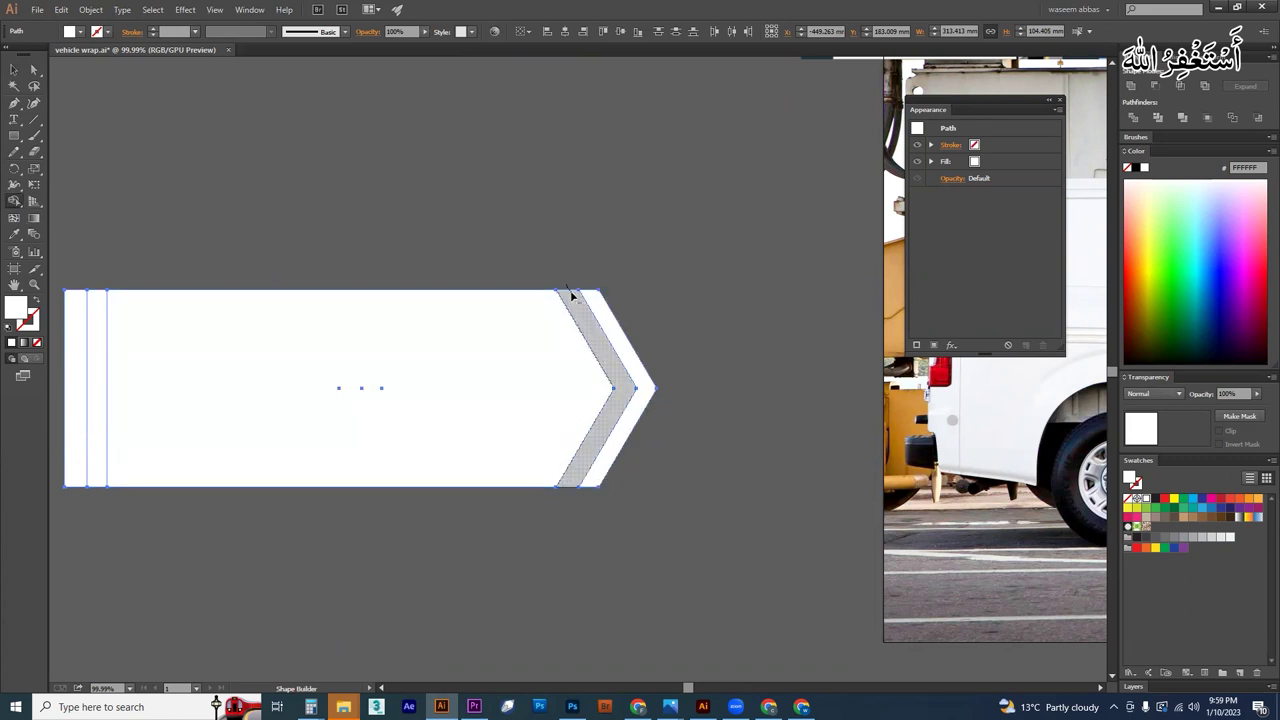
left_click(572, 294, "alt")
scroll(540, 394, "left", 6)
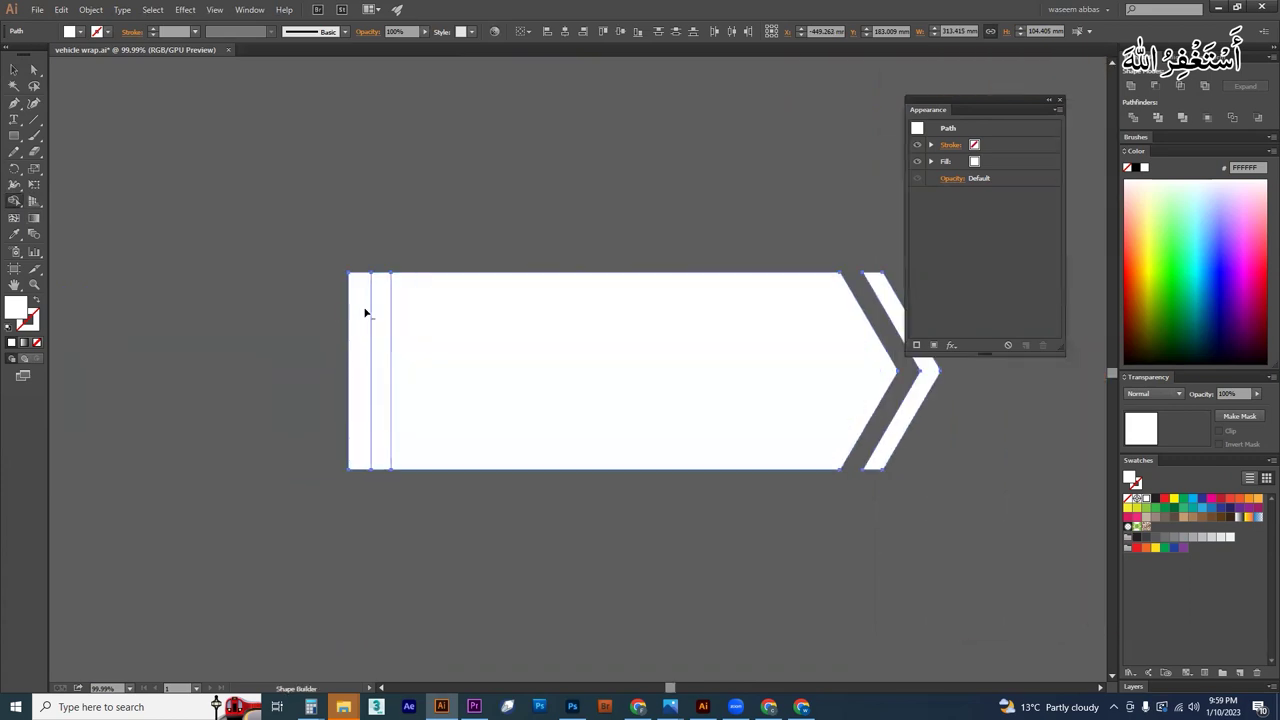
mouse_move(365, 313)
left_mouse_down()
mouse_move(523, 457)
mouse_move(666, 523)
left_mouse_up()
key("v")
Step: Duplicate the separated white chevron to the right, leaving a narrow gap between the two stripes
scroll(666, 523, "right", 5)
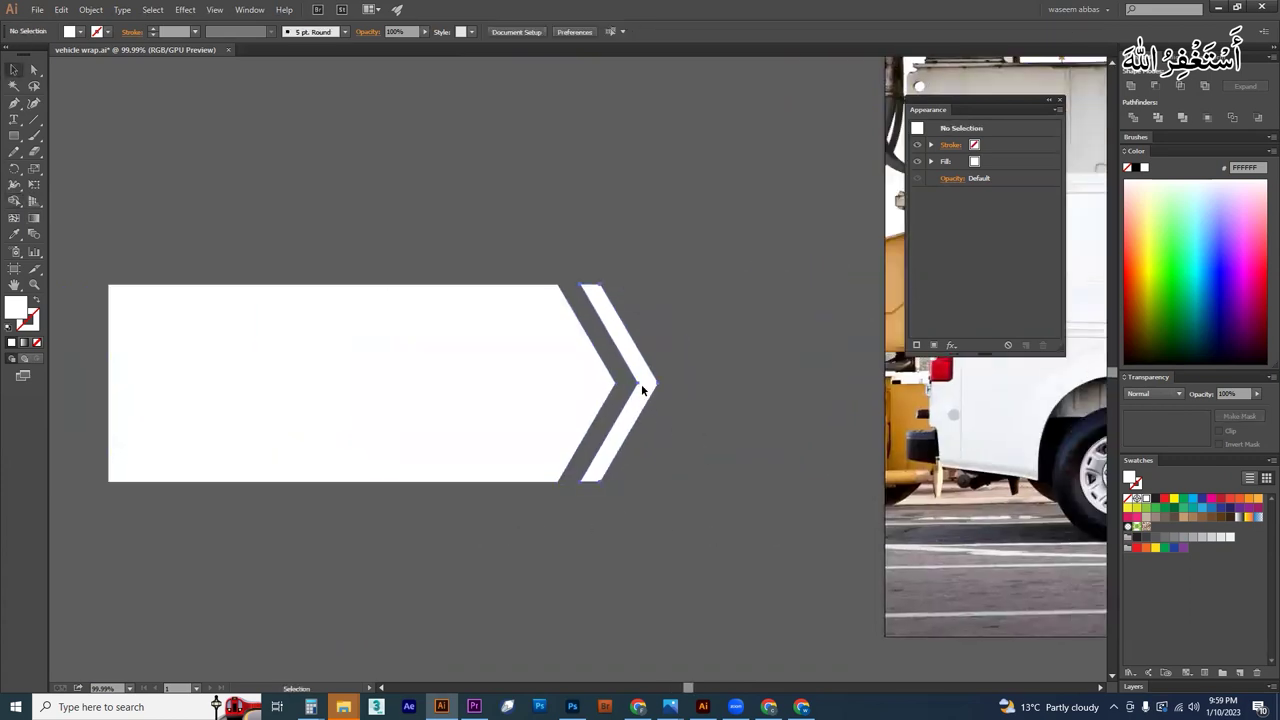
left_click_drag(641, 384, 684, 403)
left_click(748, 464)
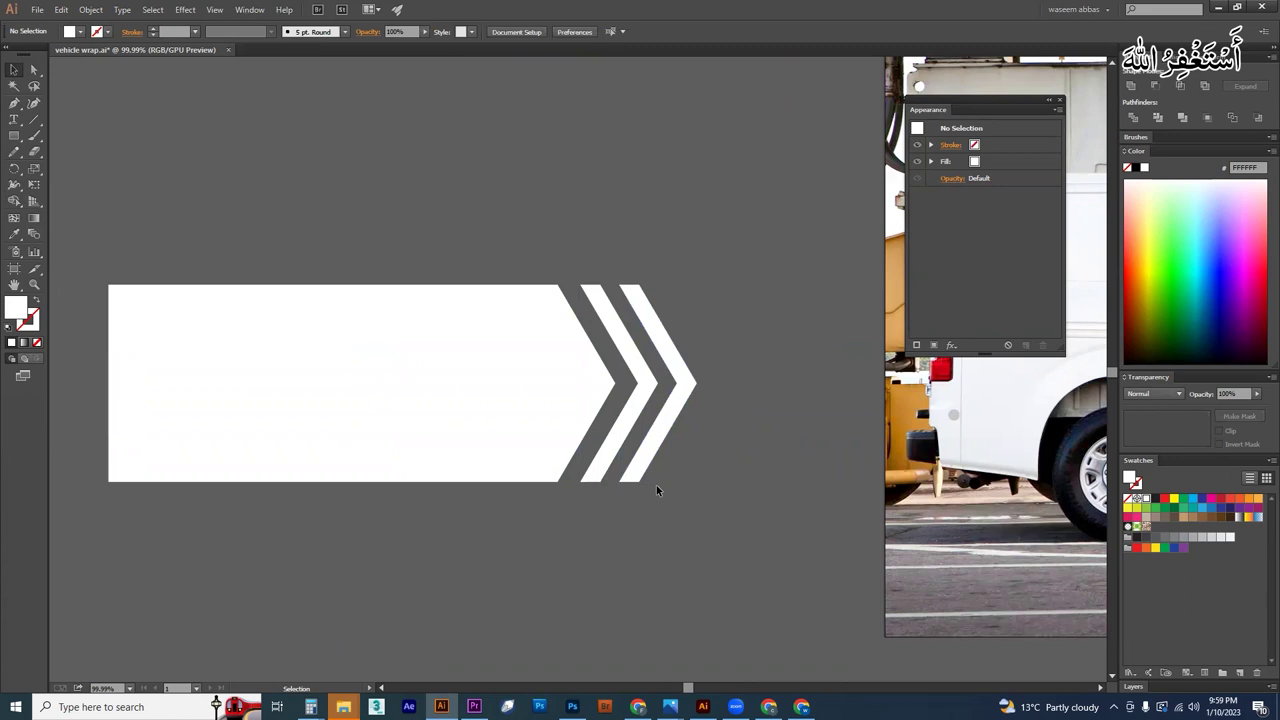
Step: Place the DOC-AID-urgentcaretag.jpg logo from the project folder on the canvas below the arrow shape
key("z")
left_click_drag(746, 423, 641, 406)
key("space")
left_click_drag(641, 406, 466, 426)
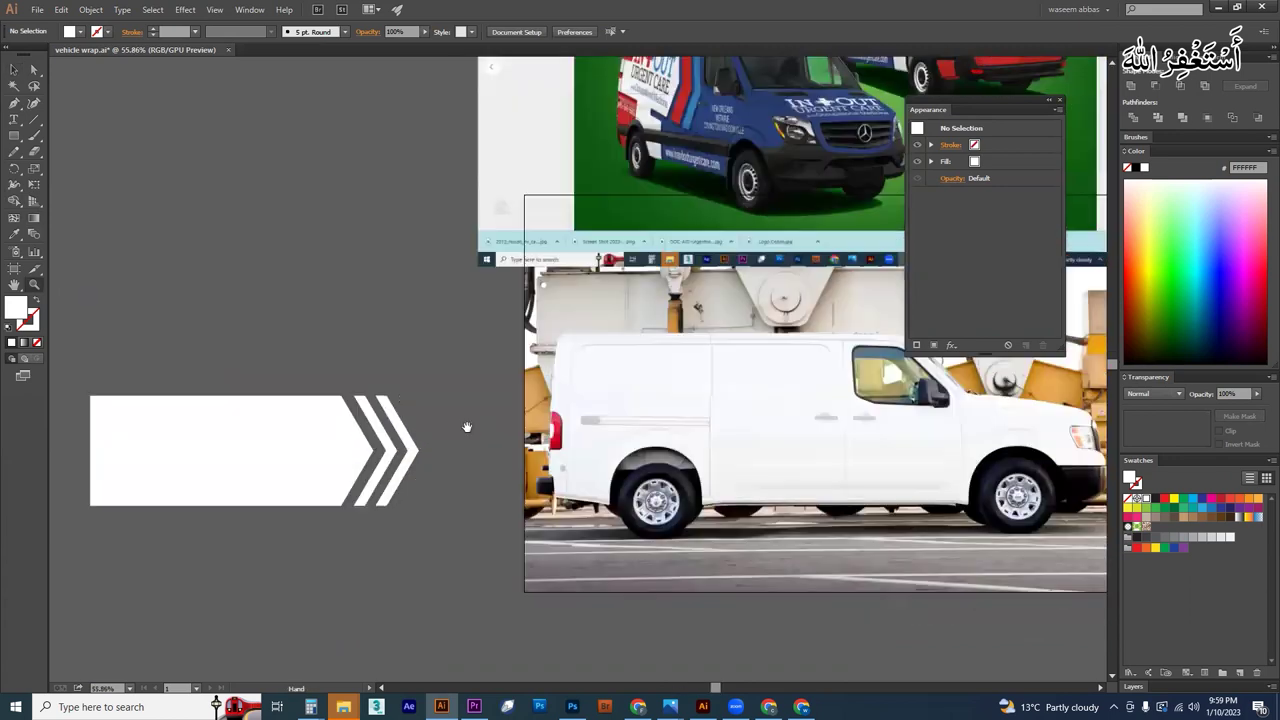
left_click_drag(467, 340, 503, 400)
scroll(503, 400, "down", 3)
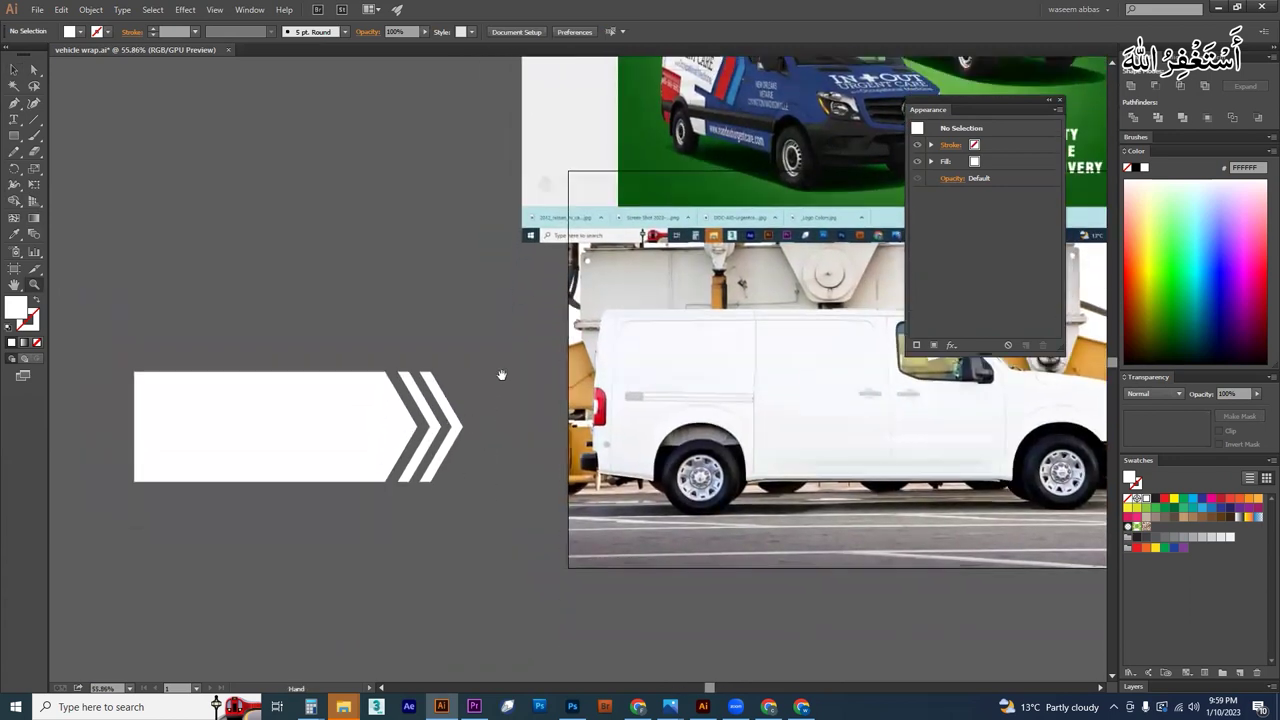
key("v")
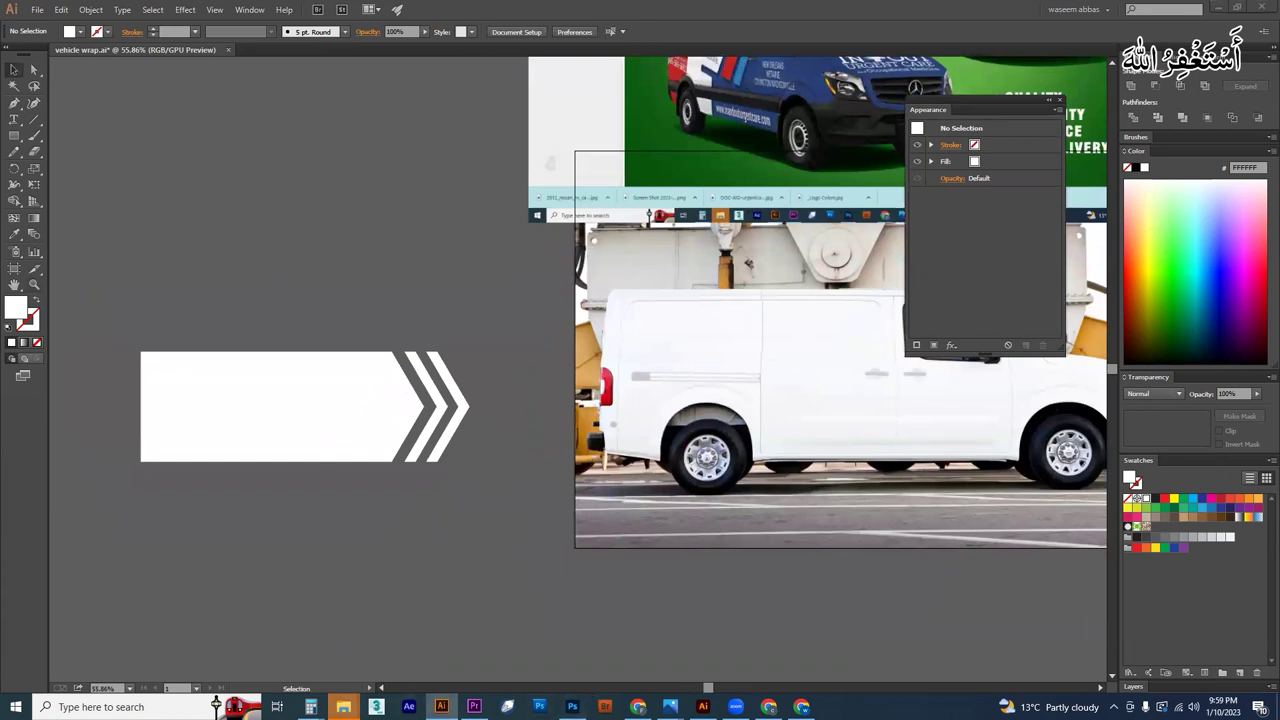
mouse_move(343, 707)
left_click(648, 668)
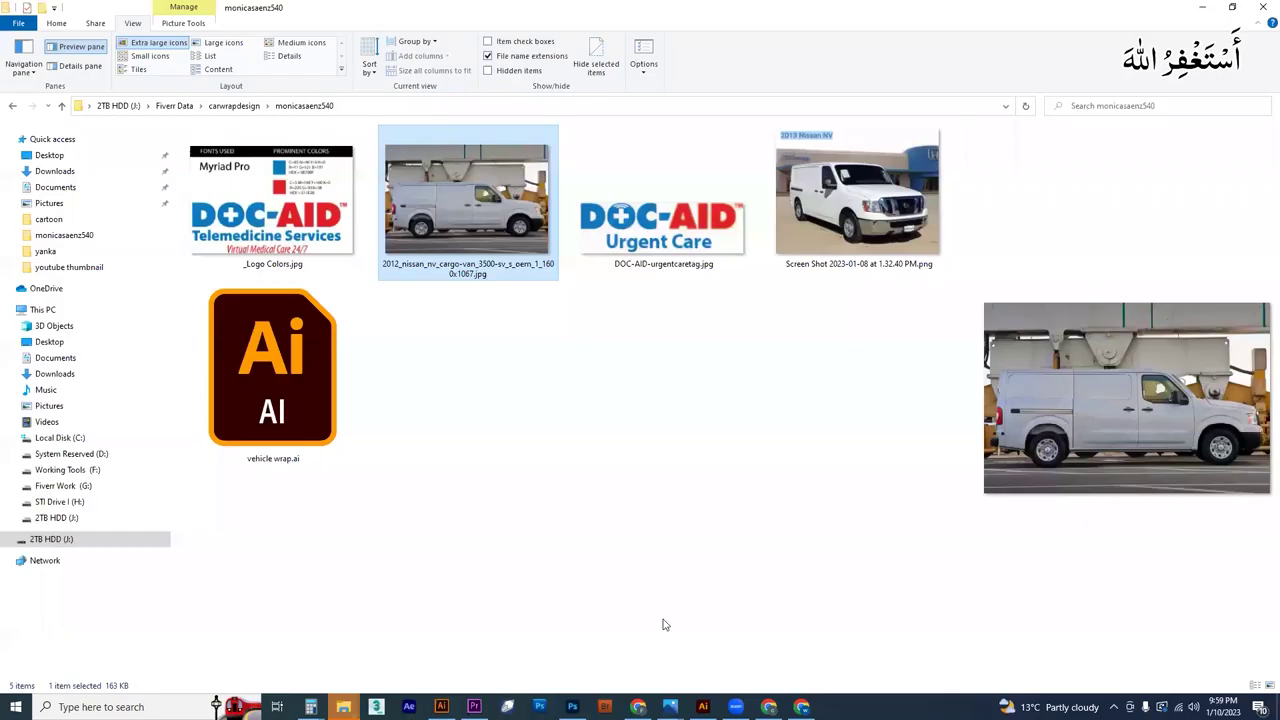
left_click_drag(663, 236, 443, 587)
left_click(524, 559)
left_click_drag(393, 480, 571, 589)
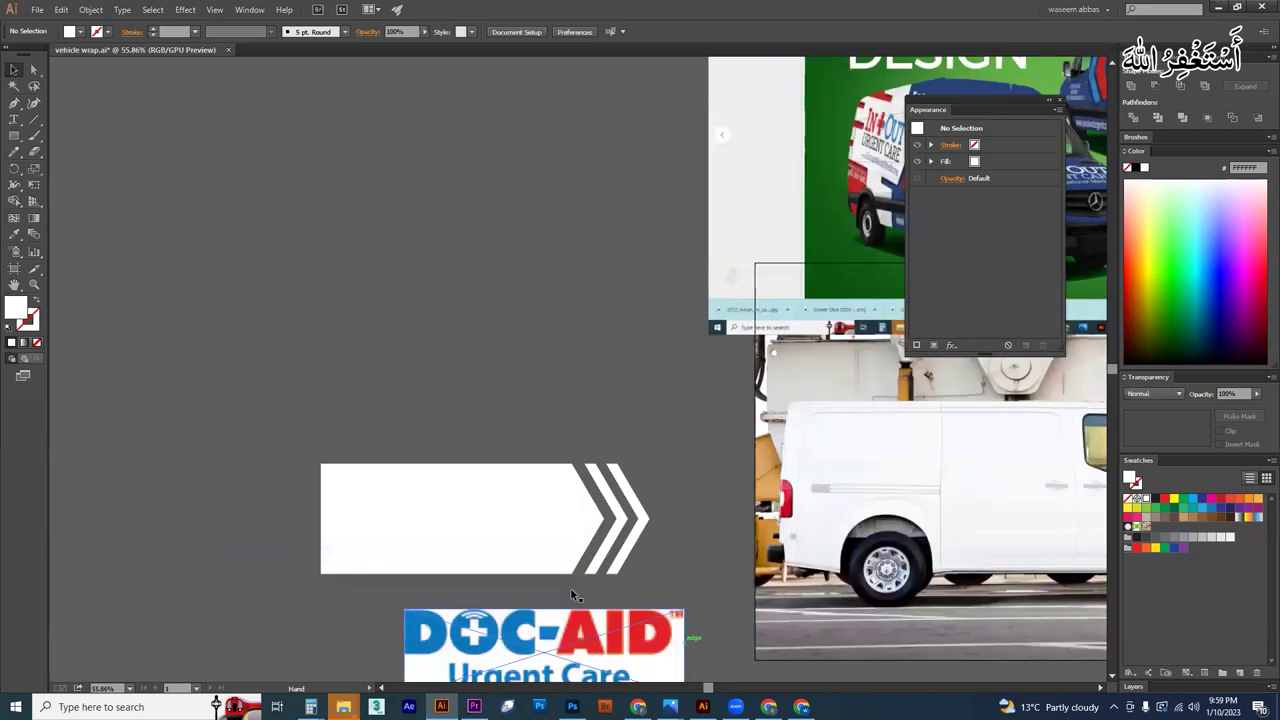
Step: Recolor the inner chevron with the red sampled from the AID lettering of the logo
left_click_drag(534, 538, 543, 553)
key("v")
left_click(512, 500)
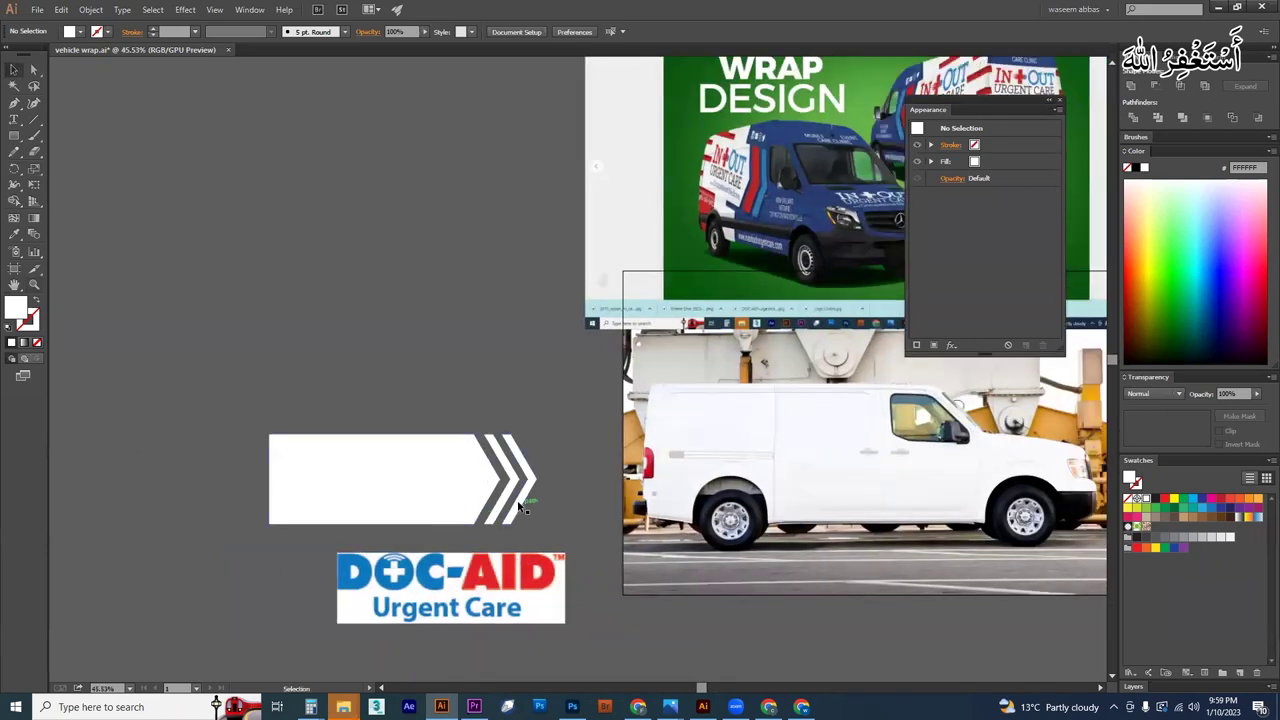
key("i")
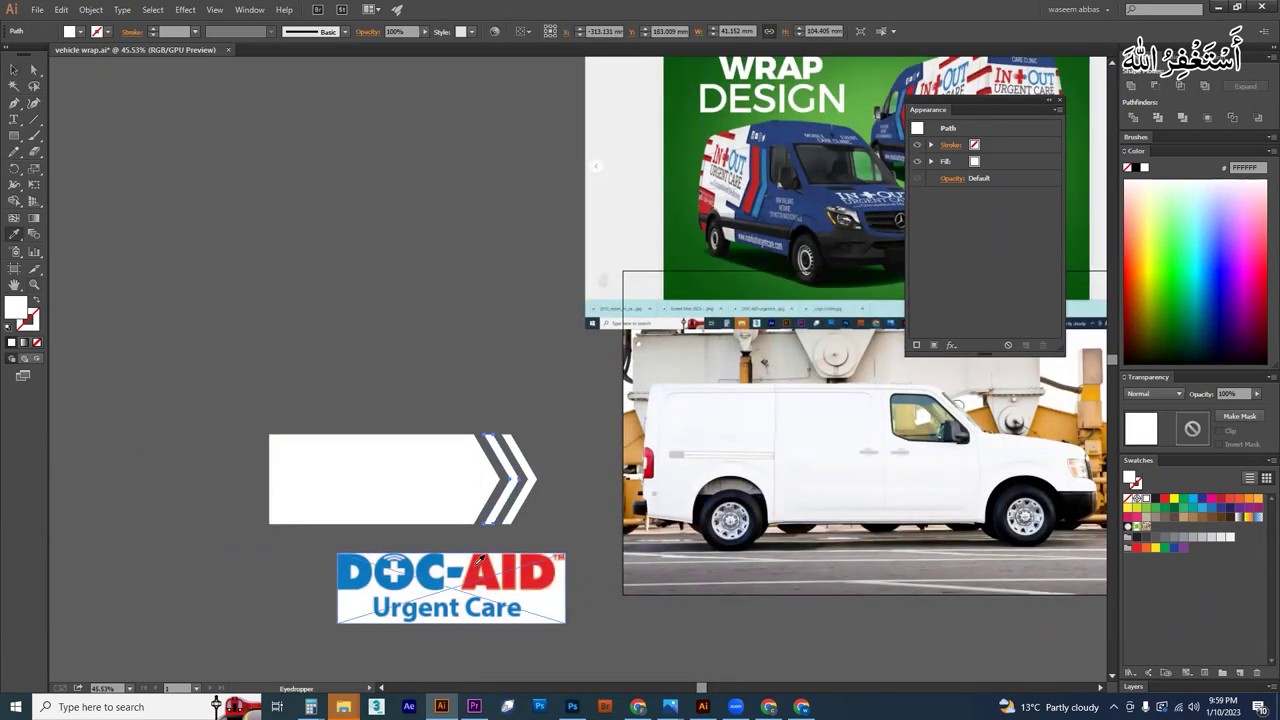
left_click(478, 563)
key("v")
Step: Recolor the outer white chevron with the blue sampled from the DOC lettering of the logo
left_click(528, 495)
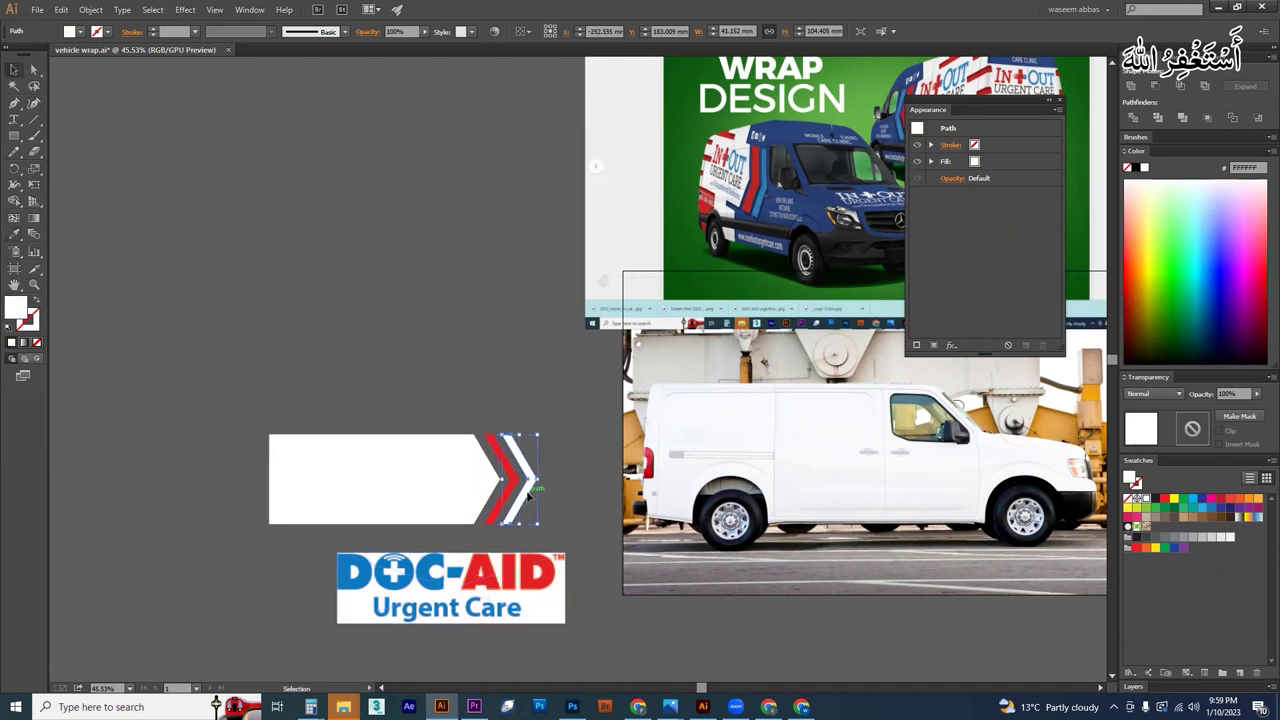
key("i")
left_click(433, 561)
key("v")
left_click(533, 425)
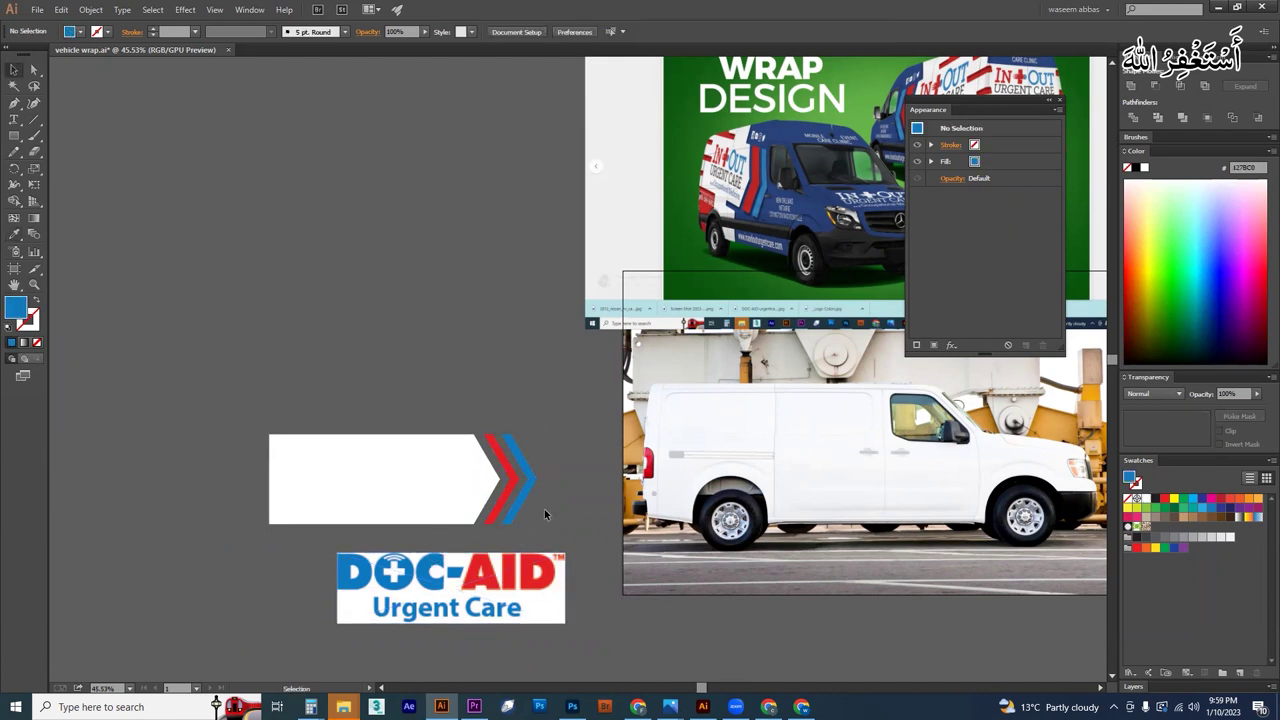
Step: Move the white arrow together with the red and blue chevrons onto the rear side panel of the van
left_click_drag(430, 581, 530, 480)
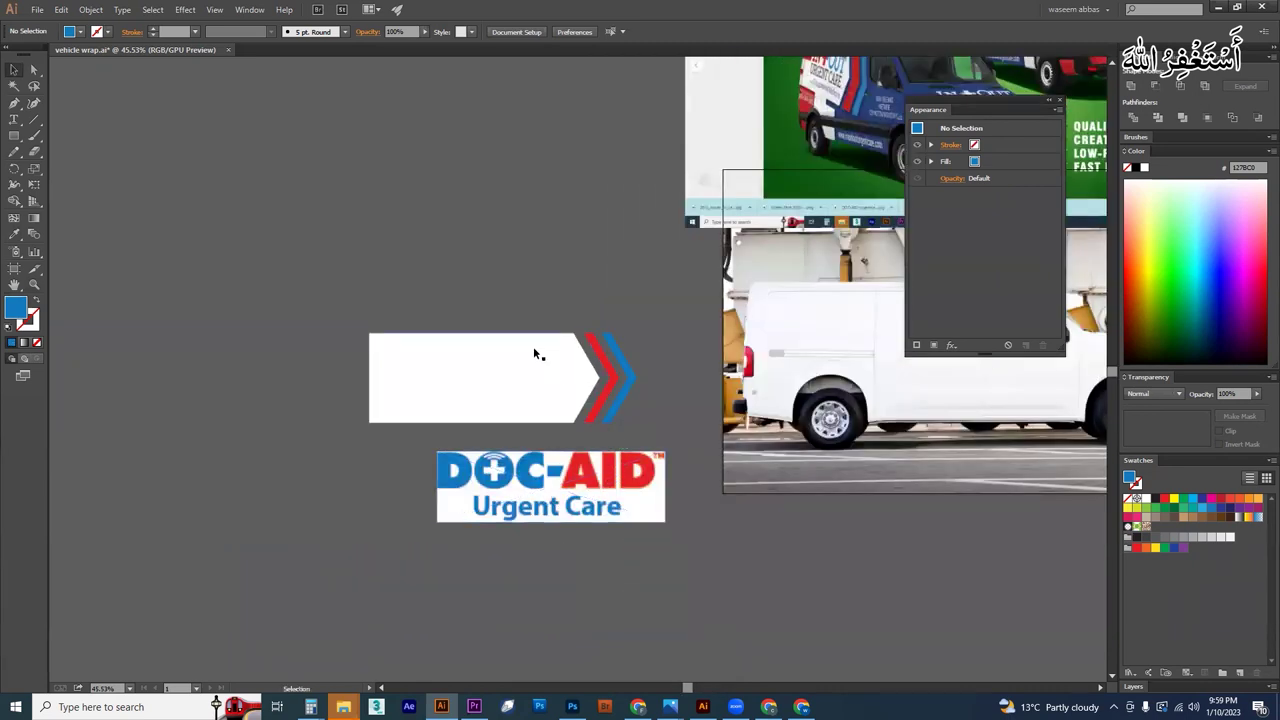
left_click_drag(521, 318, 645, 385)
left_click_drag(648, 473, 547, 488)
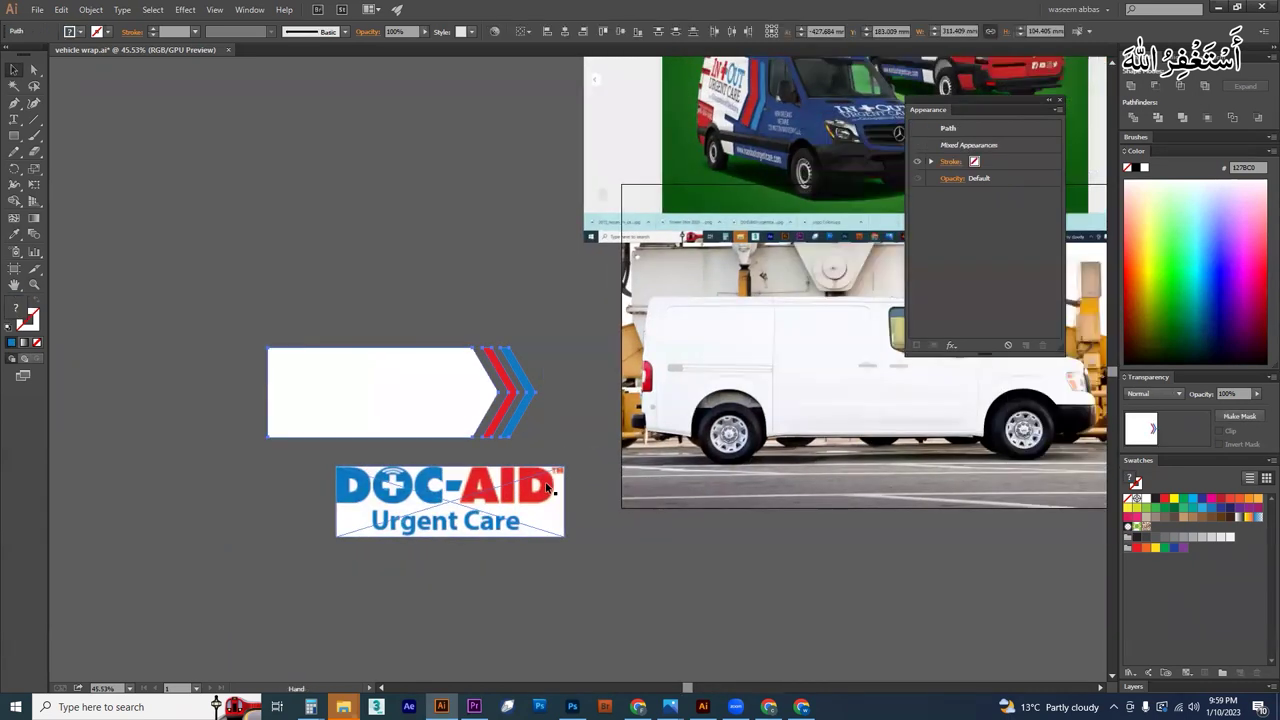
scroll(548, 488, "right", 1)
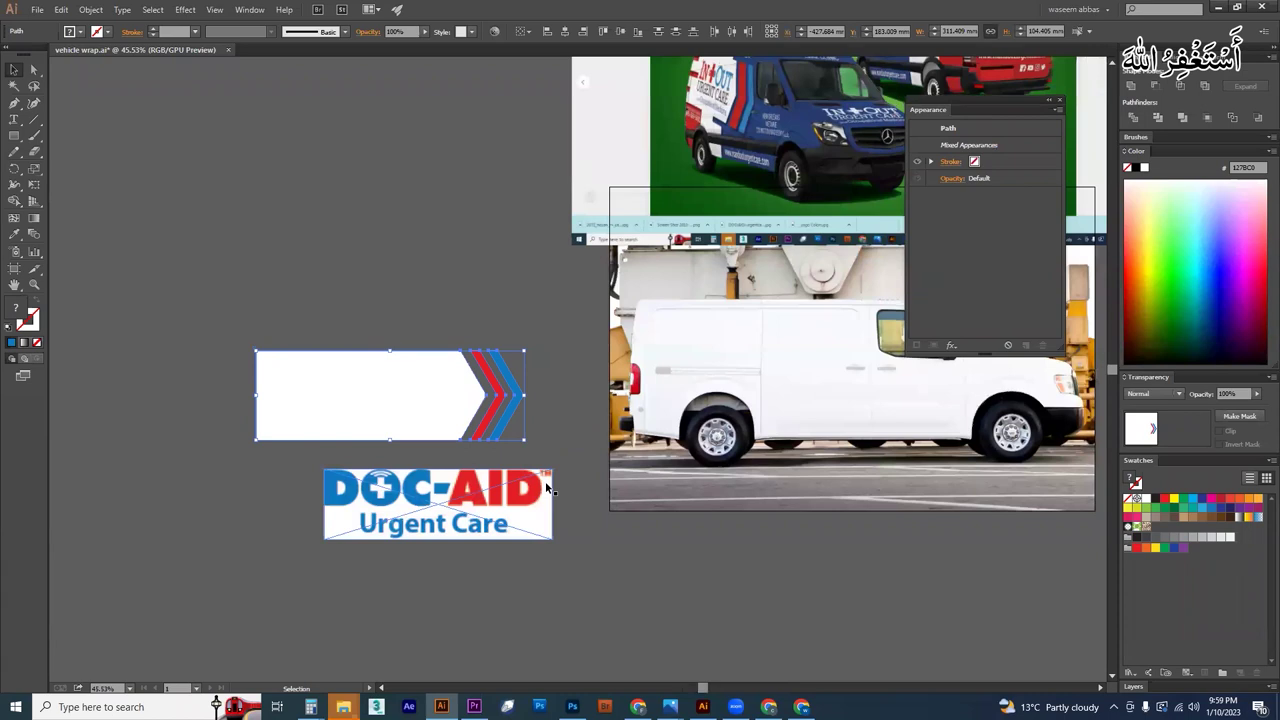
left_click_drag(424, 410, 737, 375)
left_click_drag(843, 378, 960, 423)
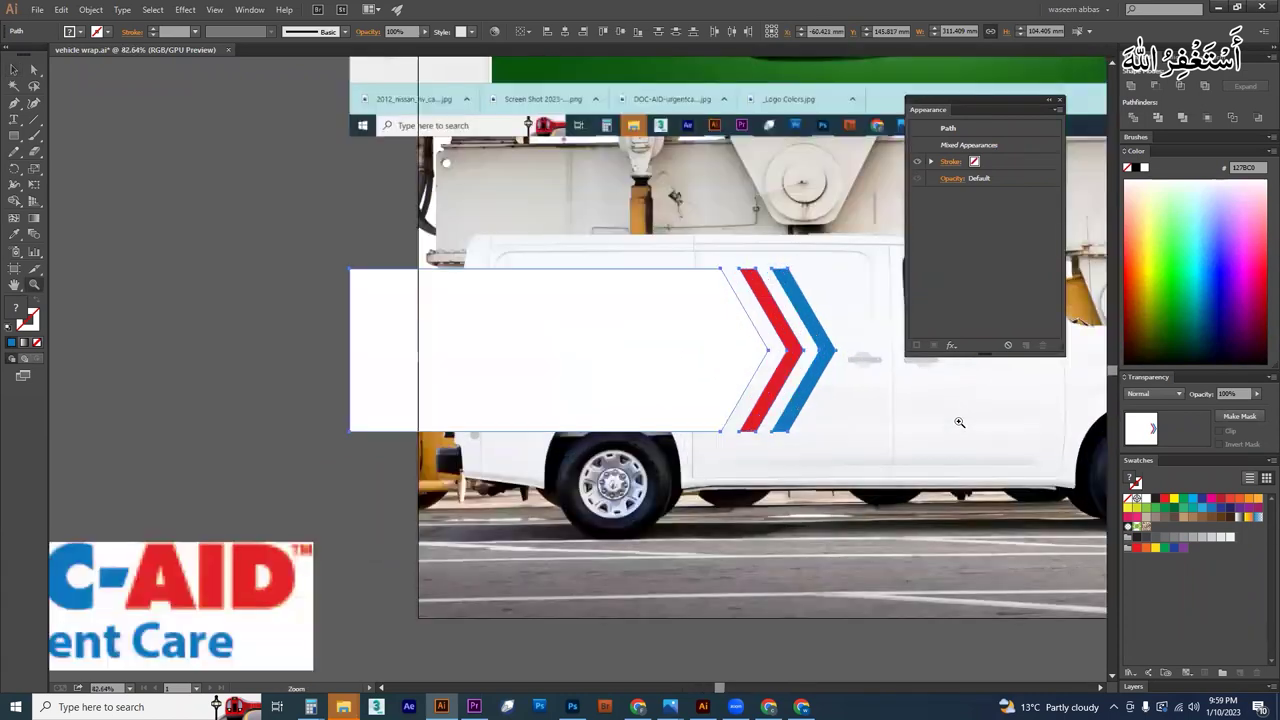
mouse_move(657, 360)
left_mouse_down()
mouse_move(546, 380)
mouse_move(650, 358)
left_mouse_up()
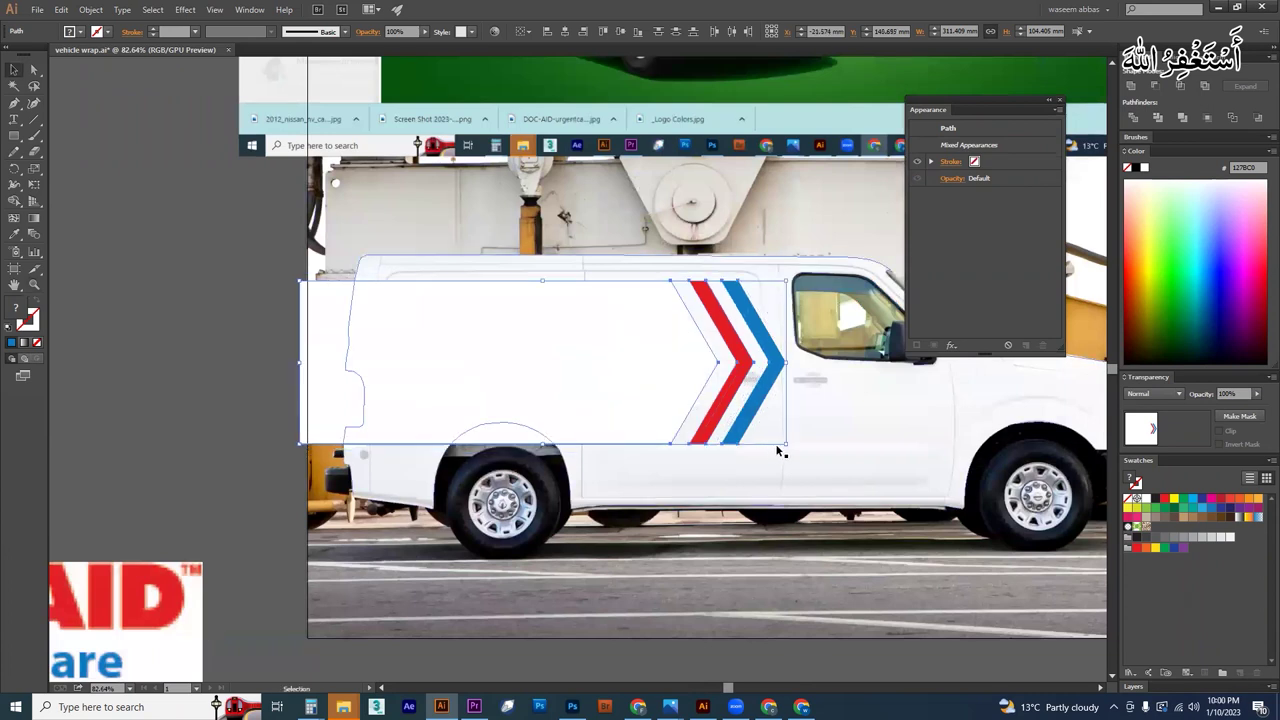
Step: Scale the arrow and chevrons down to about 263 × 88 mm and align them between the van's rear edge and the front door
left_click_drag(786, 444, 720, 429)
left_click_drag(606, 356, 635, 358)
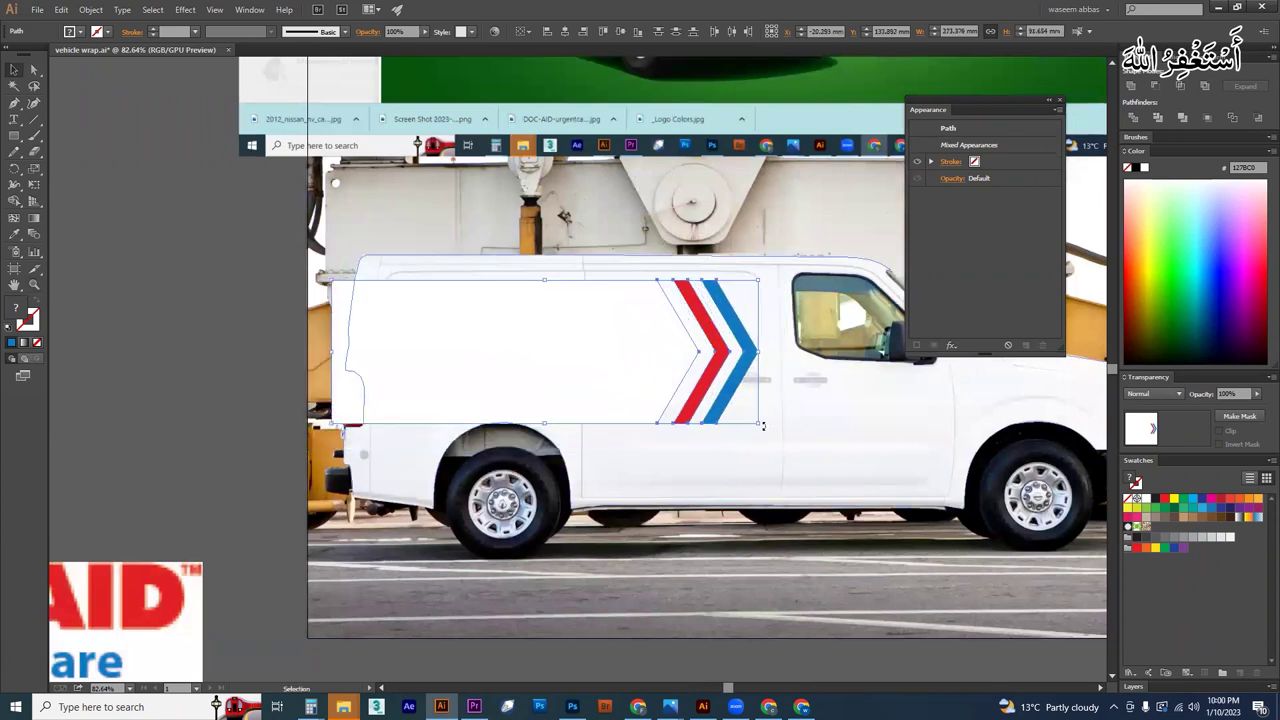
left_click_drag(763, 426, 749, 443)
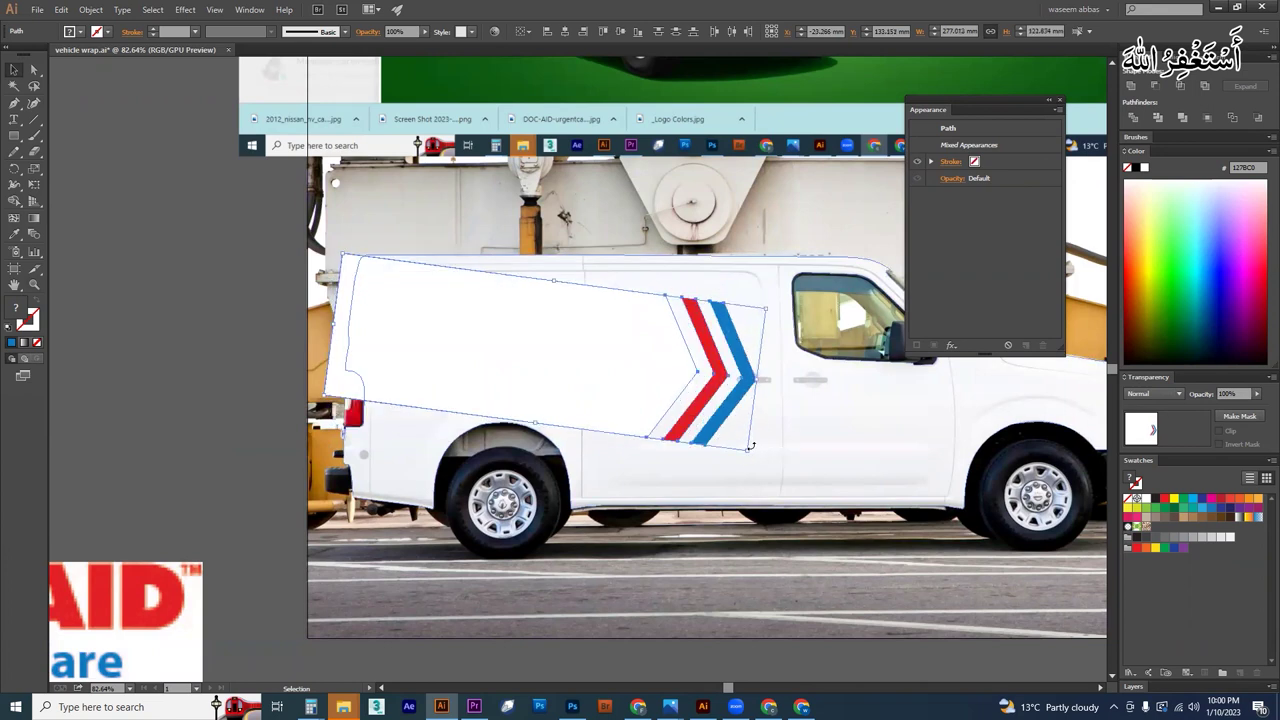
key("ctrl+z")
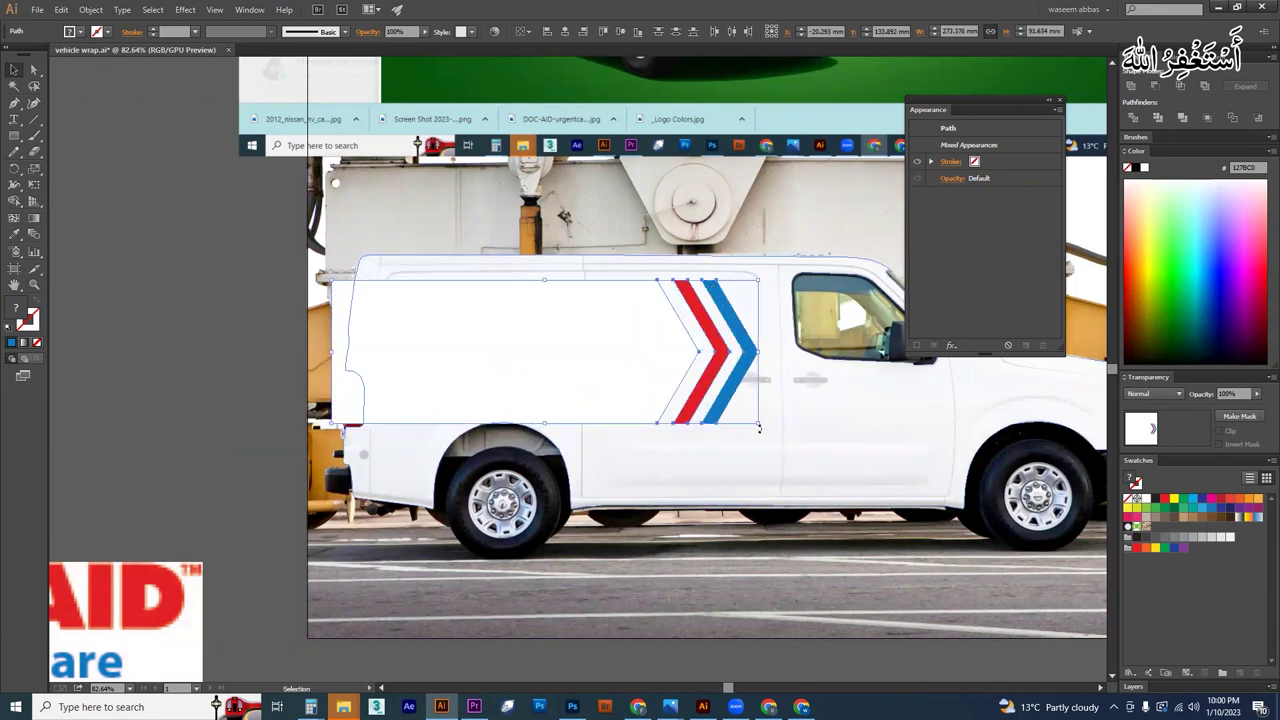
left_click_drag(759, 428, 642, 479)
left_click_drag(607, 371, 621, 363)
left_click_drag(771, 415, 754, 410)
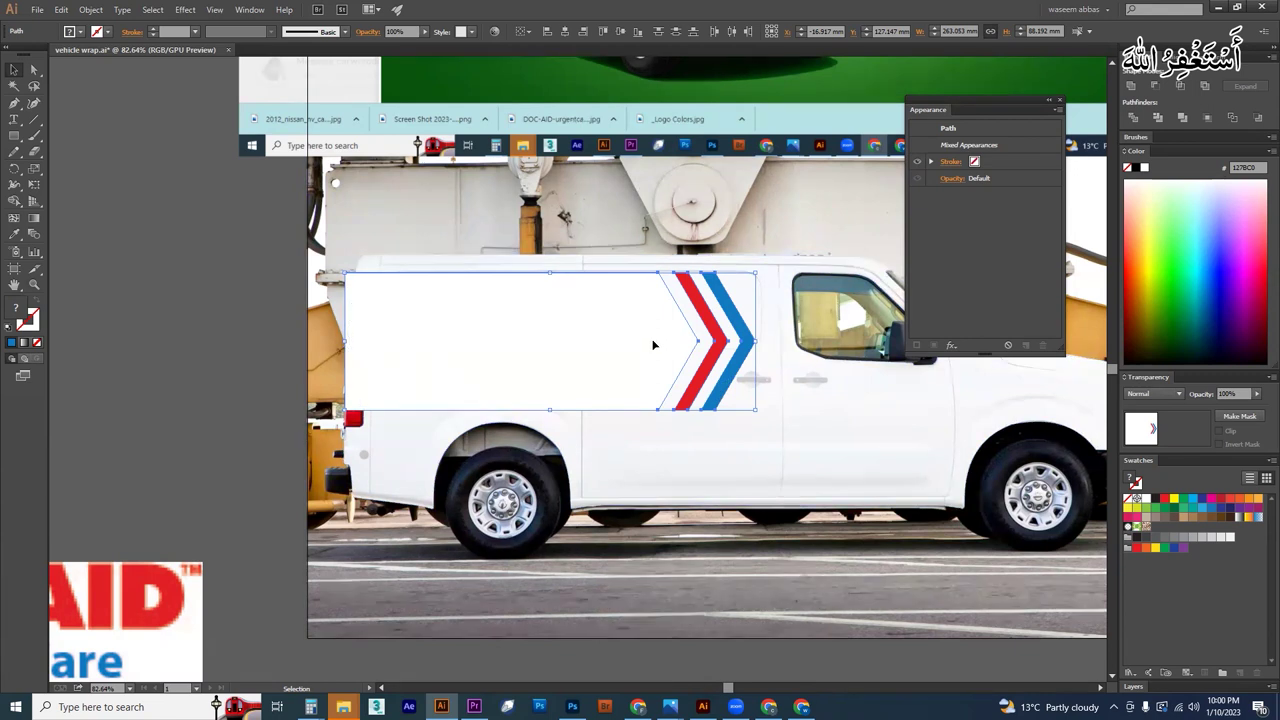
left_click_drag(650, 345, 667, 345)
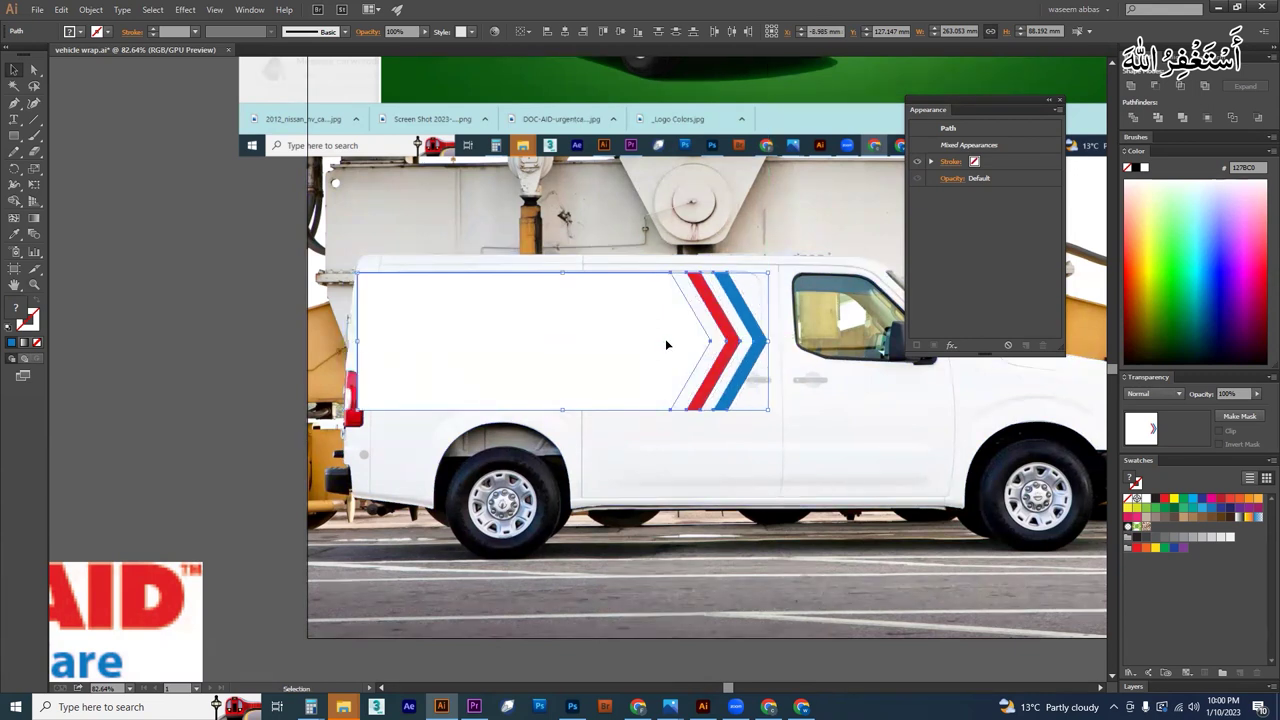
Step: Lock the van photo and outline, and extend the white arrow's rear end to the edge of the artboard
key("ctrl+a")
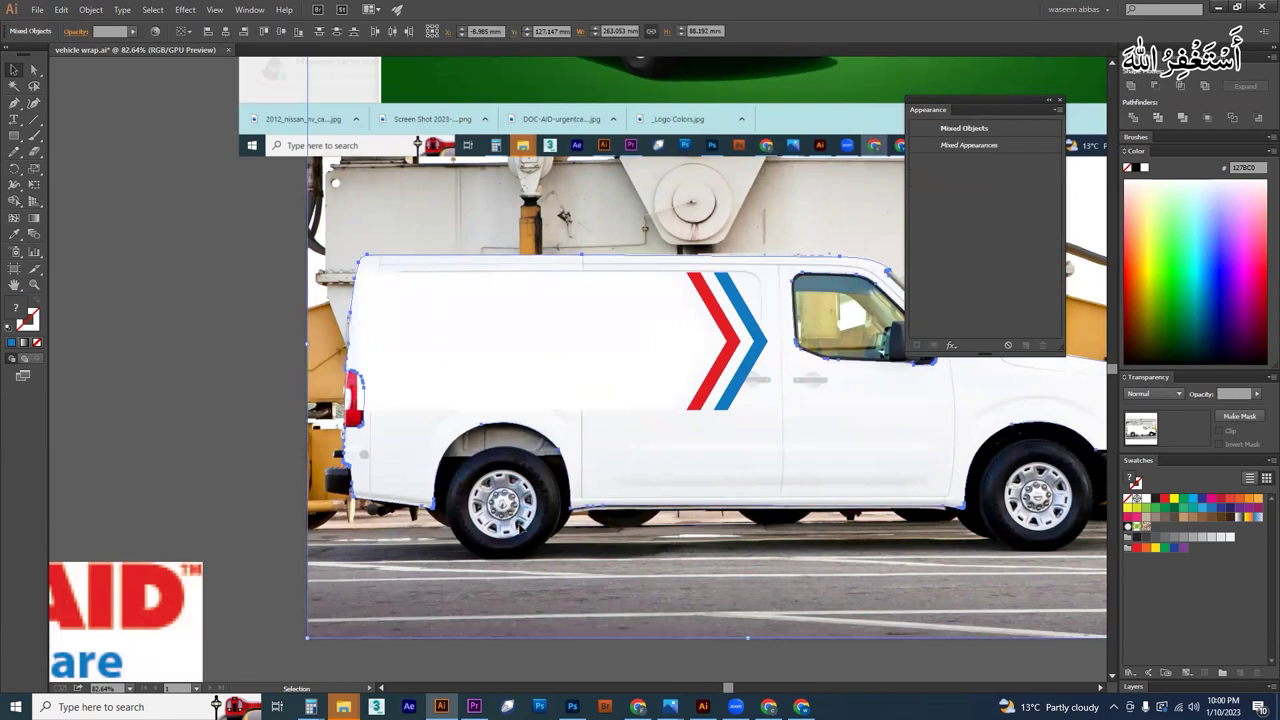
key("ctrl+2")
left_click(470, 289)
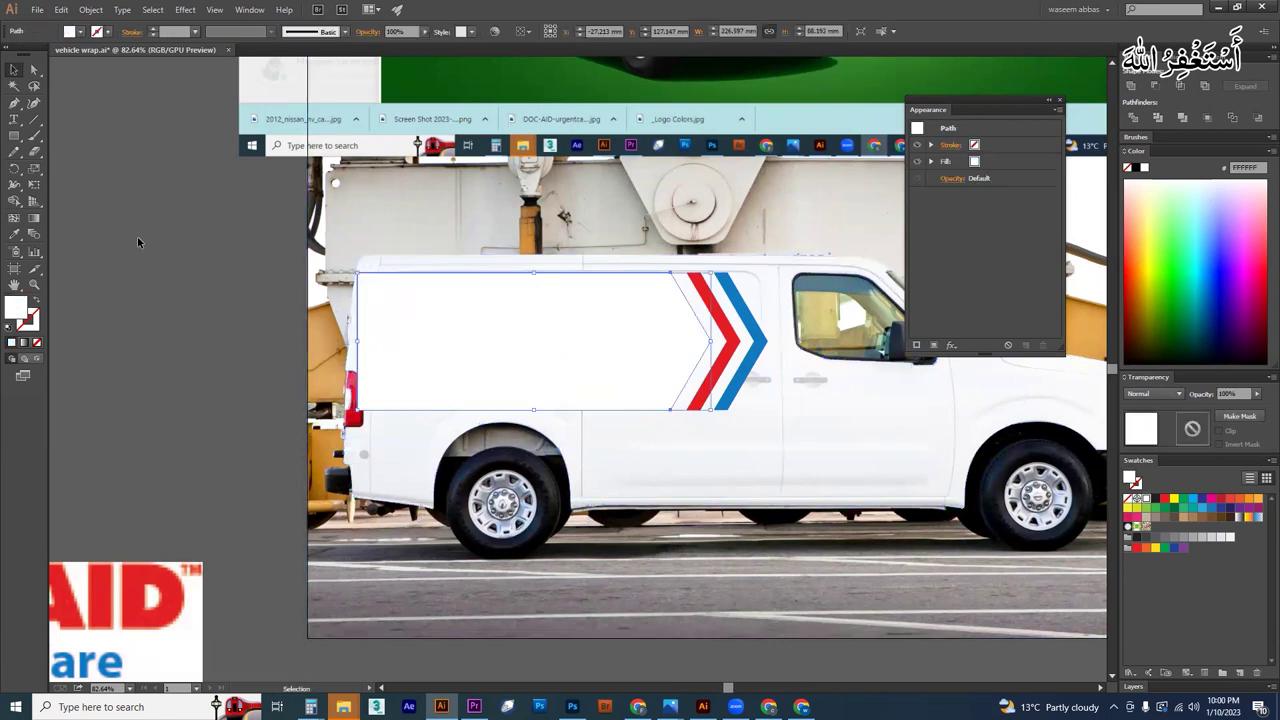
left_click(34, 69)
key("ctrl+shift+a")
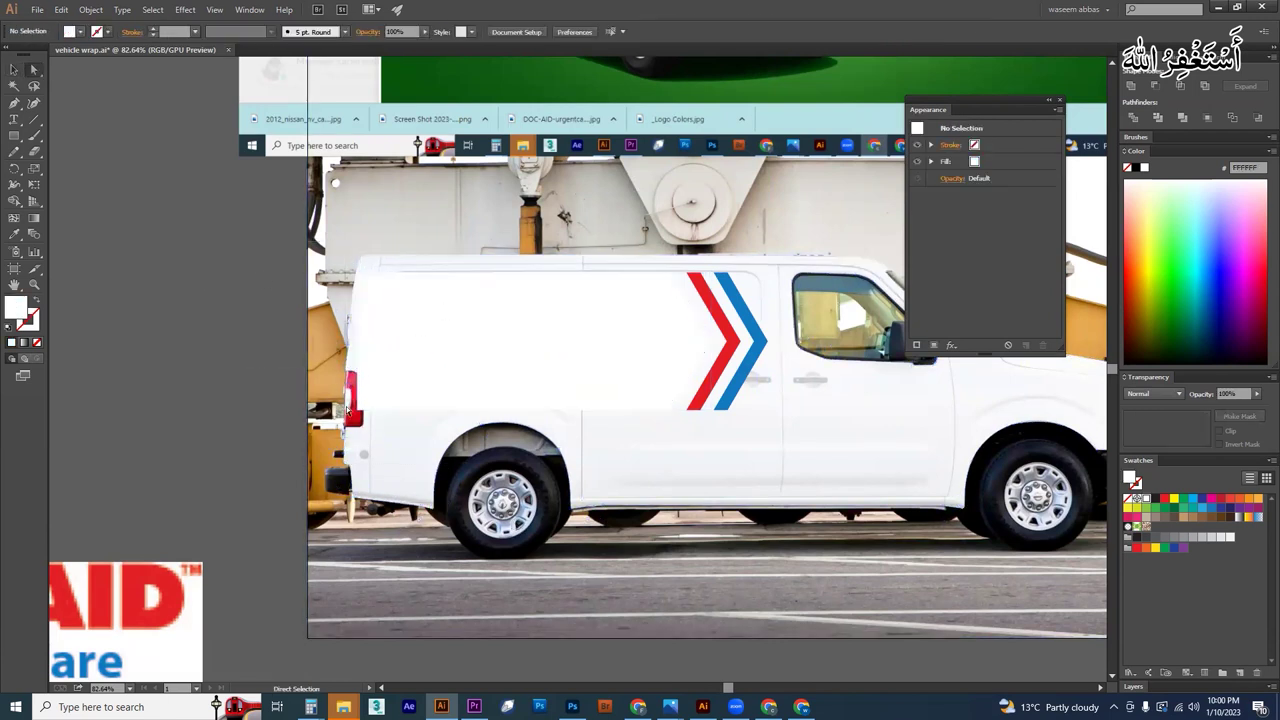
left_click_drag(357, 410, 307, 410)
key("v")
left_click(264, 375)
Step: Rotate the white arrow and both chevrons slightly clockwise and reposition them so they slope down toward the front door
key("ctrl+space")
left_click_drag(600, 345, 625, 354)
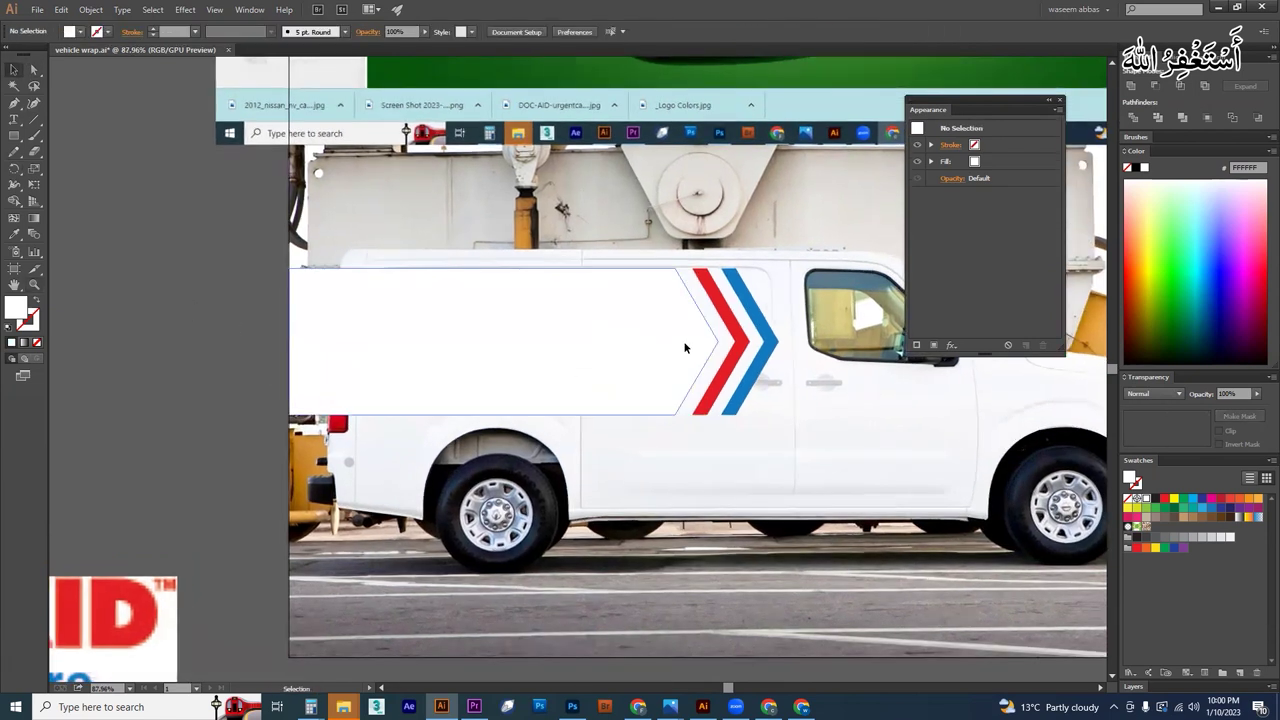
left_click(686, 347)
left_click(743, 350, "shift")
left_click(770, 353, "shift")
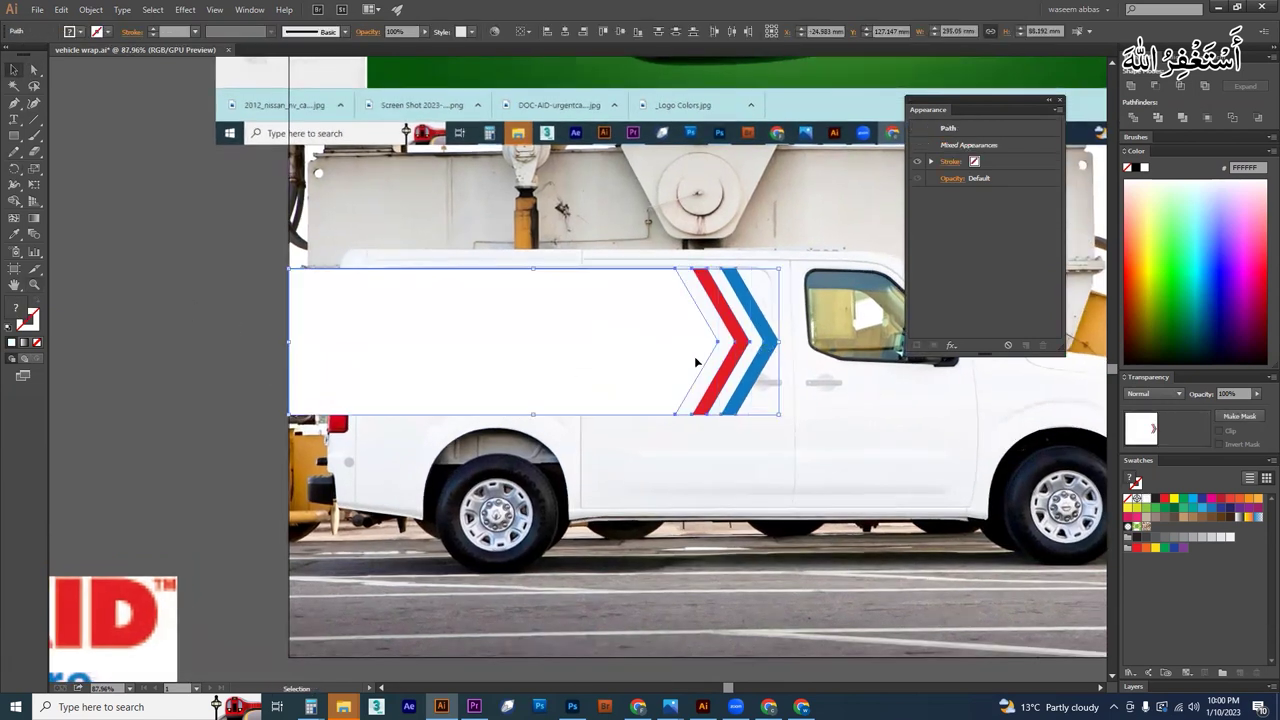
key("ctrl+space")
left_click_drag(694, 356, 628, 453)
scroll(664, 360, "down", 3)
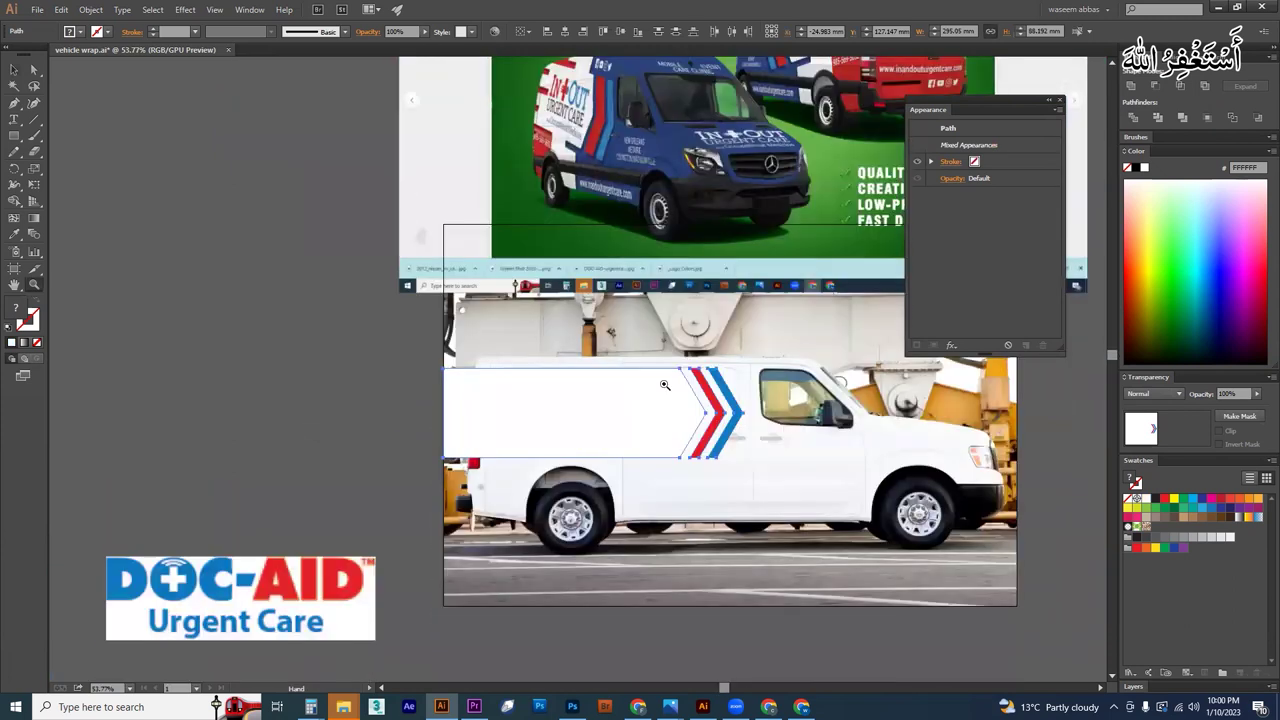
scroll(768, 494, "up", 2)
key("v")
left_click_drag(792, 468, 786, 500)
left_click_drag(629, 423, 653, 418)
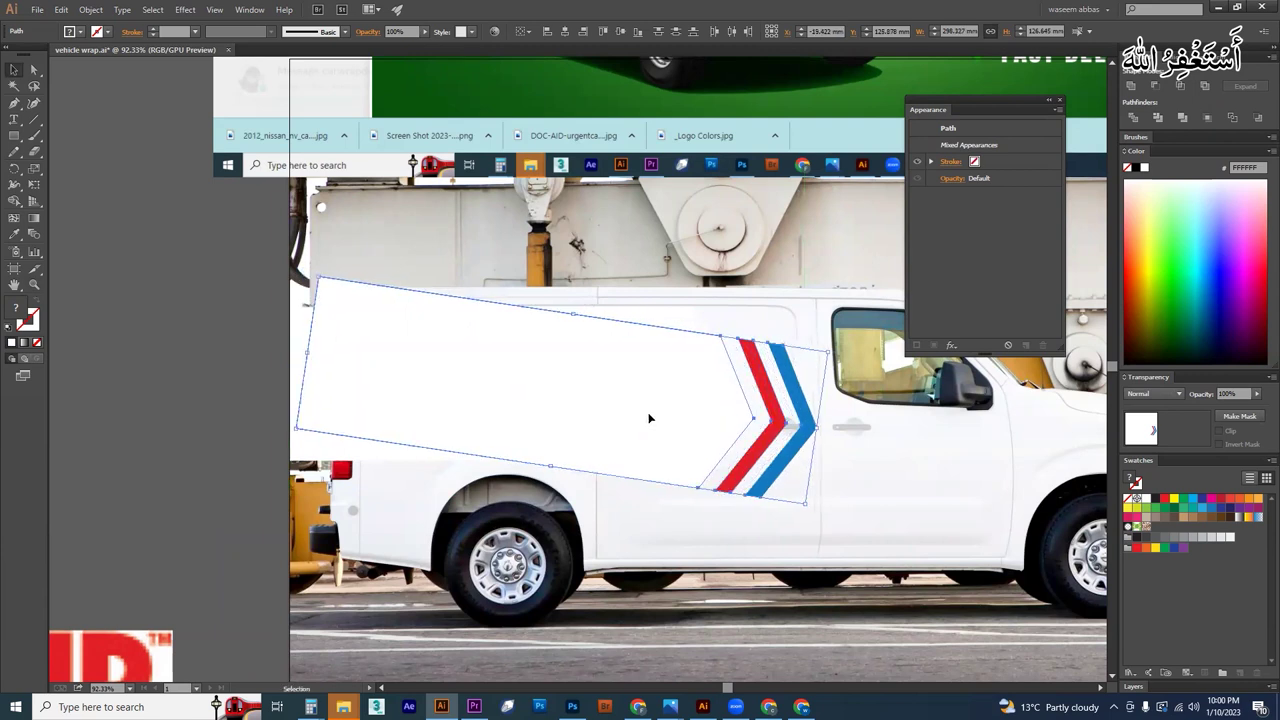
Step: Delete the unrotated white arrow left behind the tilted one
left_click(317, 457)
left_click_drag(317, 457, 171, 529)
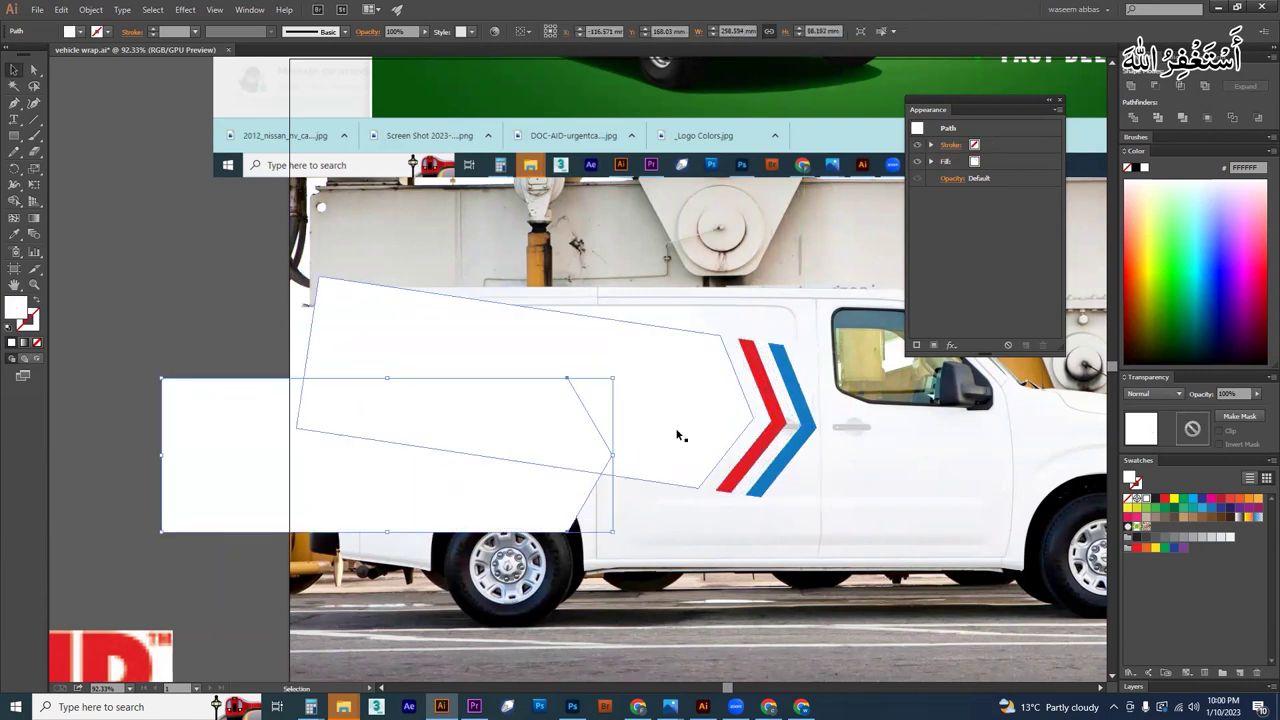
key("Delete")
Step: Draw a closed five-point white shape with the Pen tool over the tilted arrow's upper edge, extending above the van roof
left_click(676, 334)
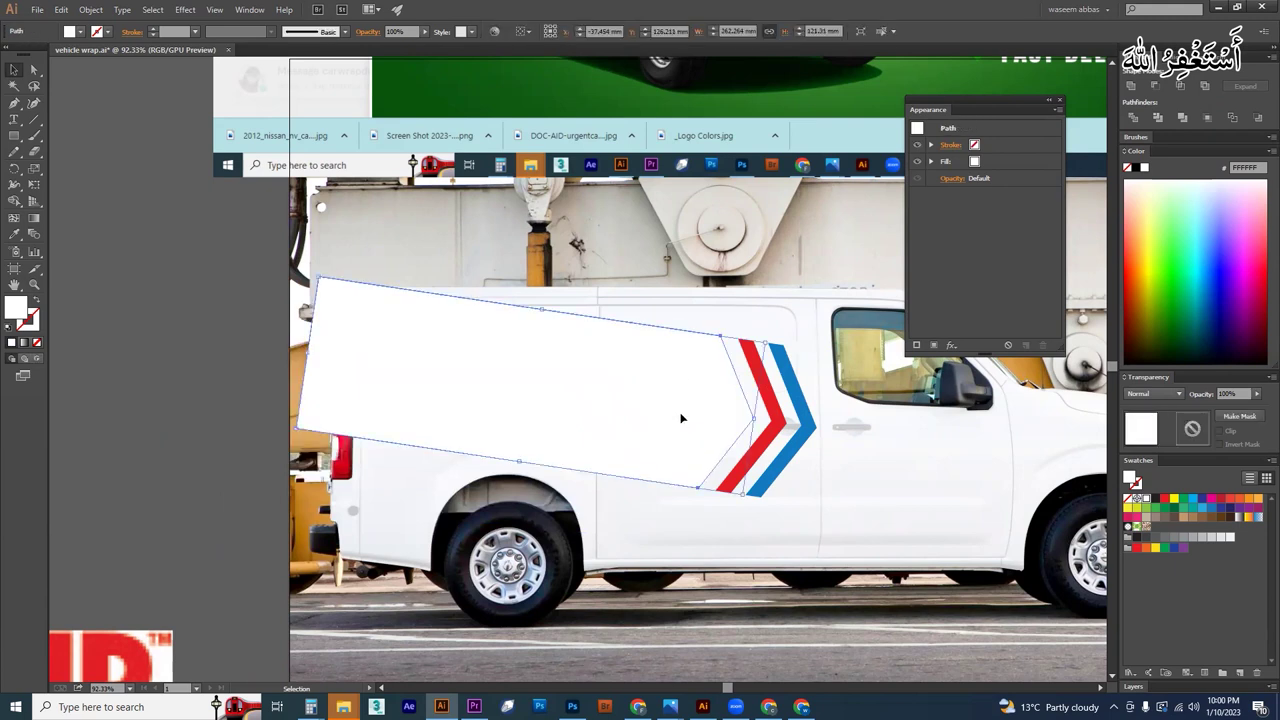
key("z")
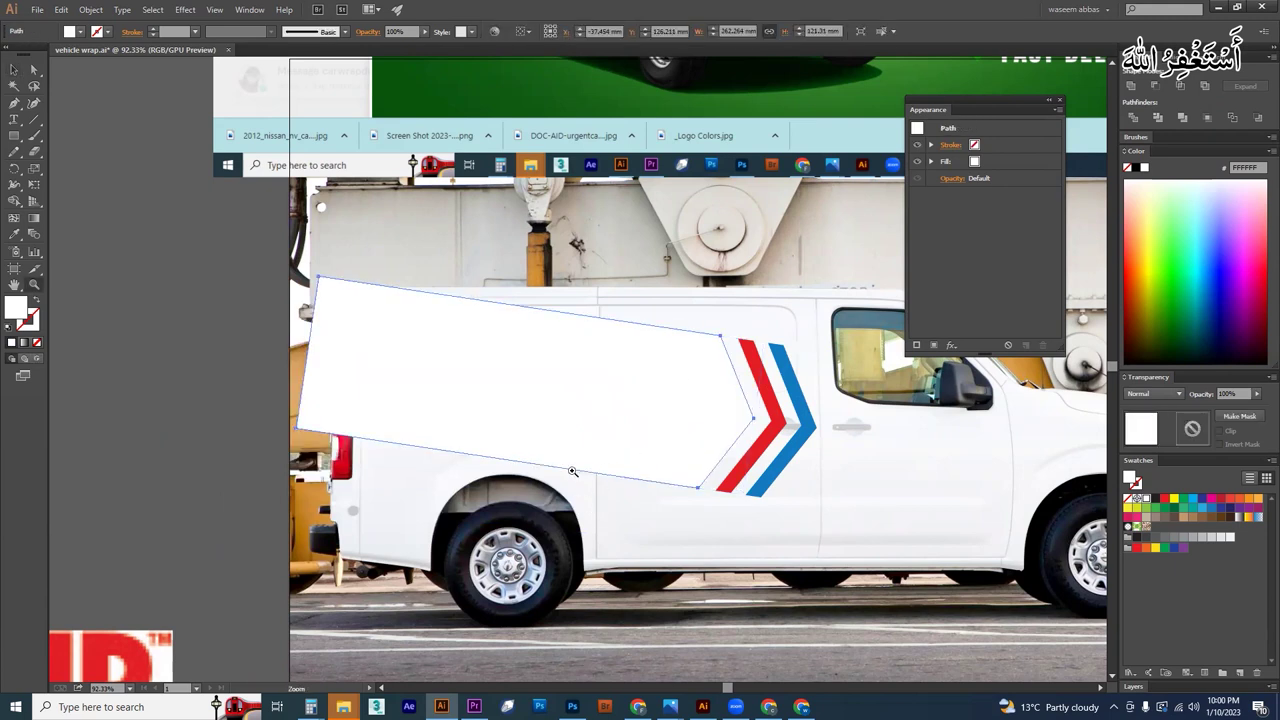
left_click_drag(566, 422, 440, 316)
left_click_drag(646, 240, 642, 336)
left_click_drag(641, 390, 662, 432)
key("v")
key("p")
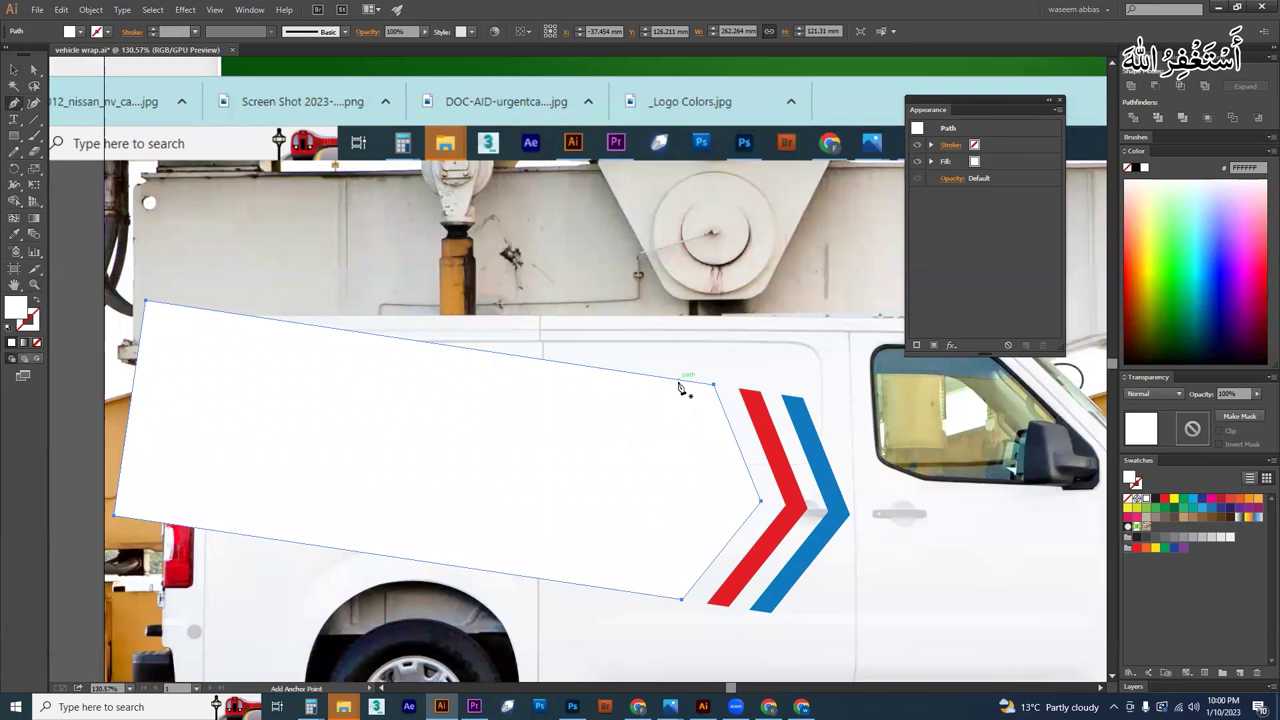
left_click_drag(679, 387, 700, 290)
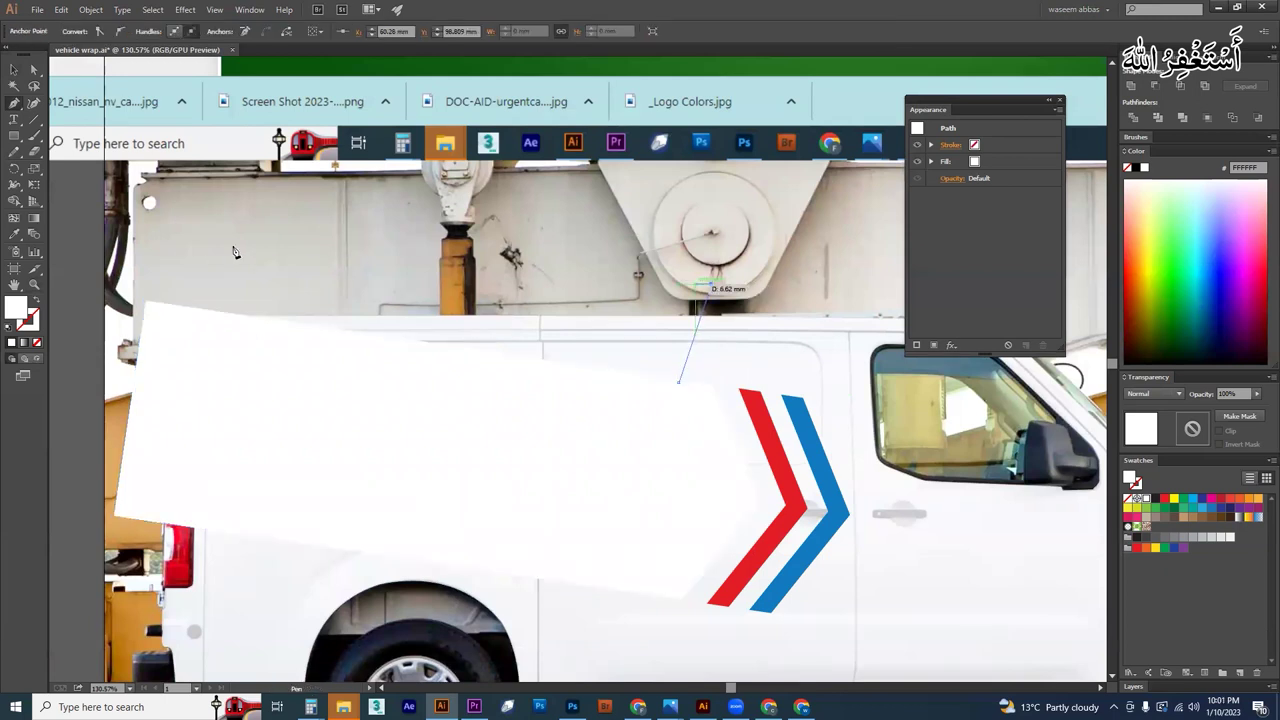
left_click(166, 275)
left_click(170, 335)
left_click(634, 404)
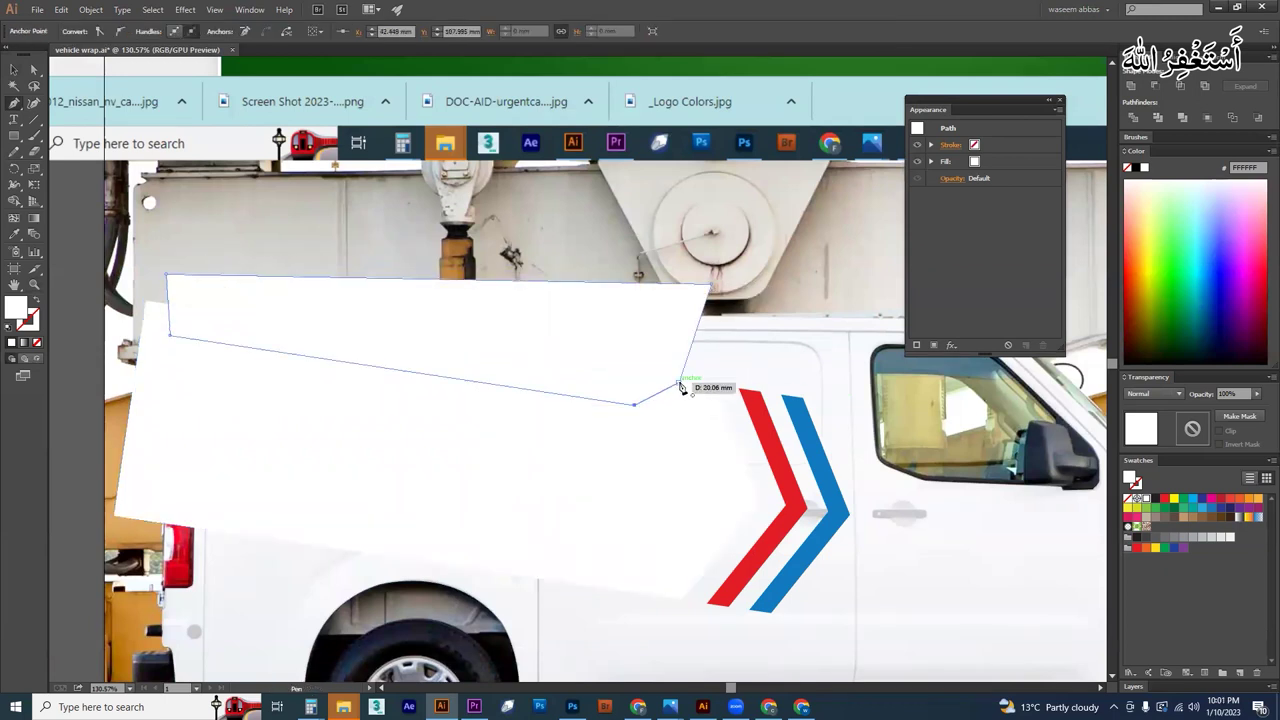
left_click(680, 385)
Step: Draw a closed white Pen shape from the upper shape's front corner down across the rear wheel, around the van's rear and back over the arrow
left_click_drag(659, 482, 747, 281)
key("v")
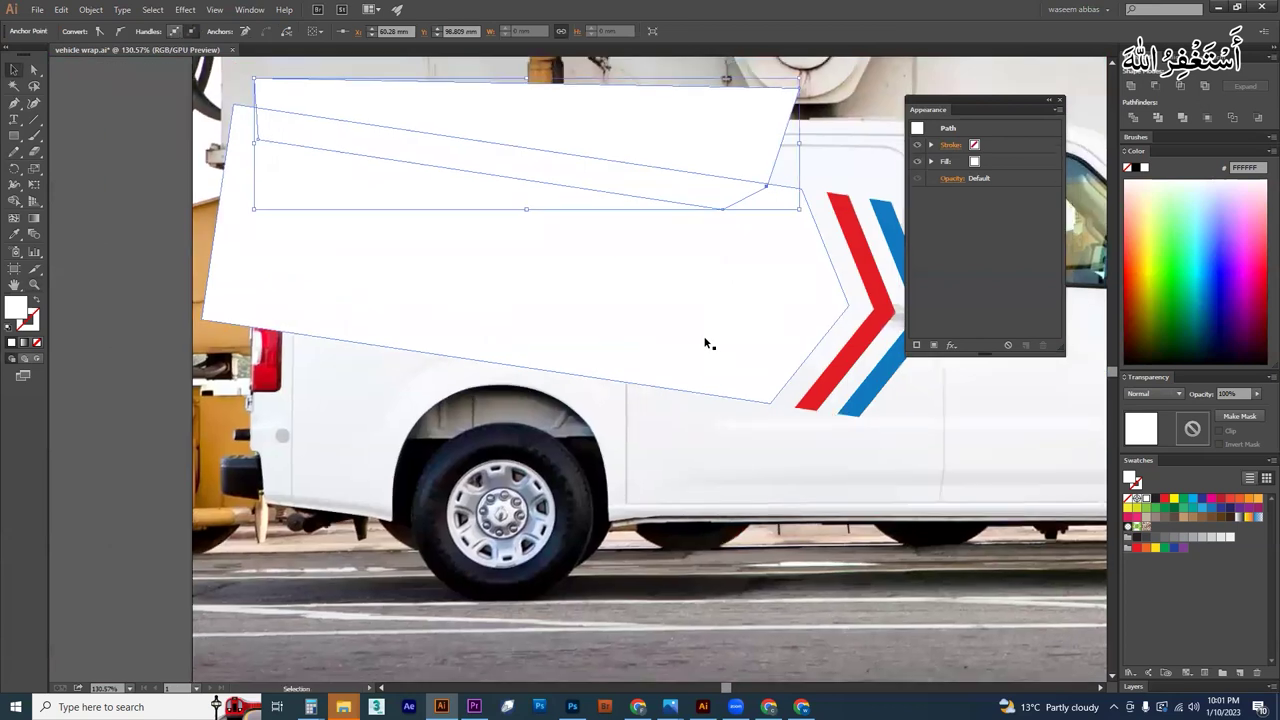
key("p")
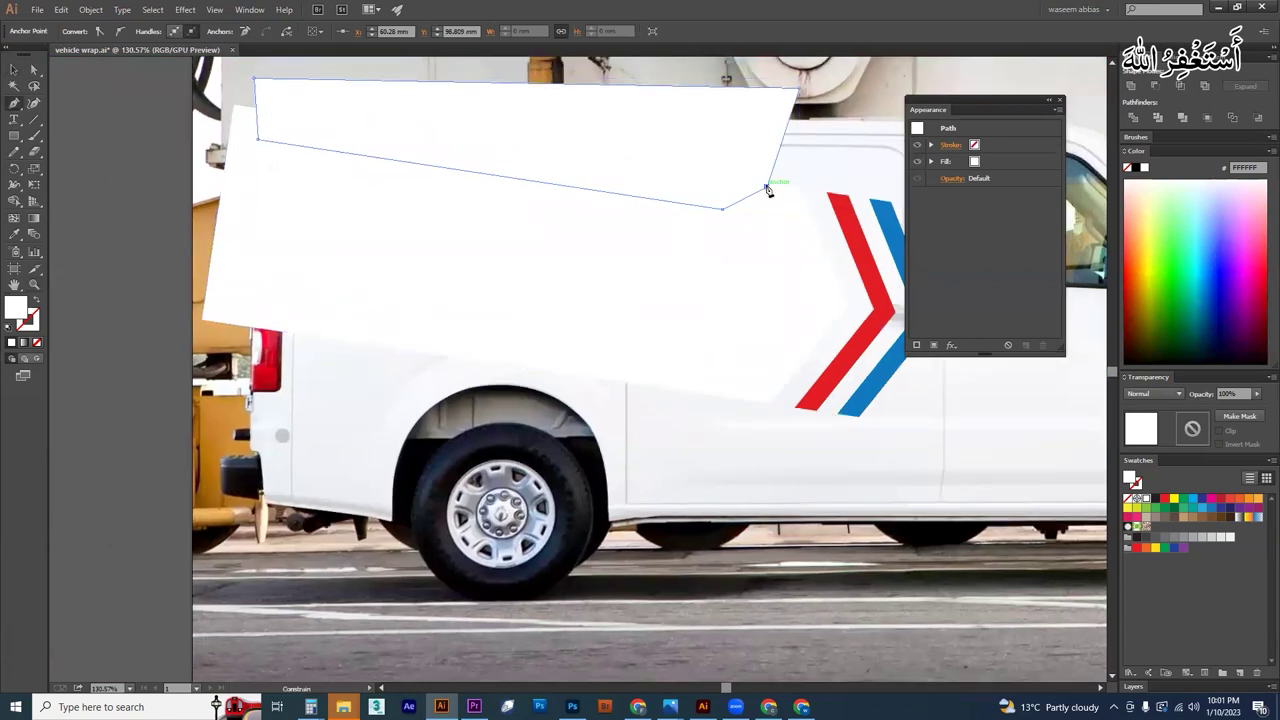
left_click(768, 190)
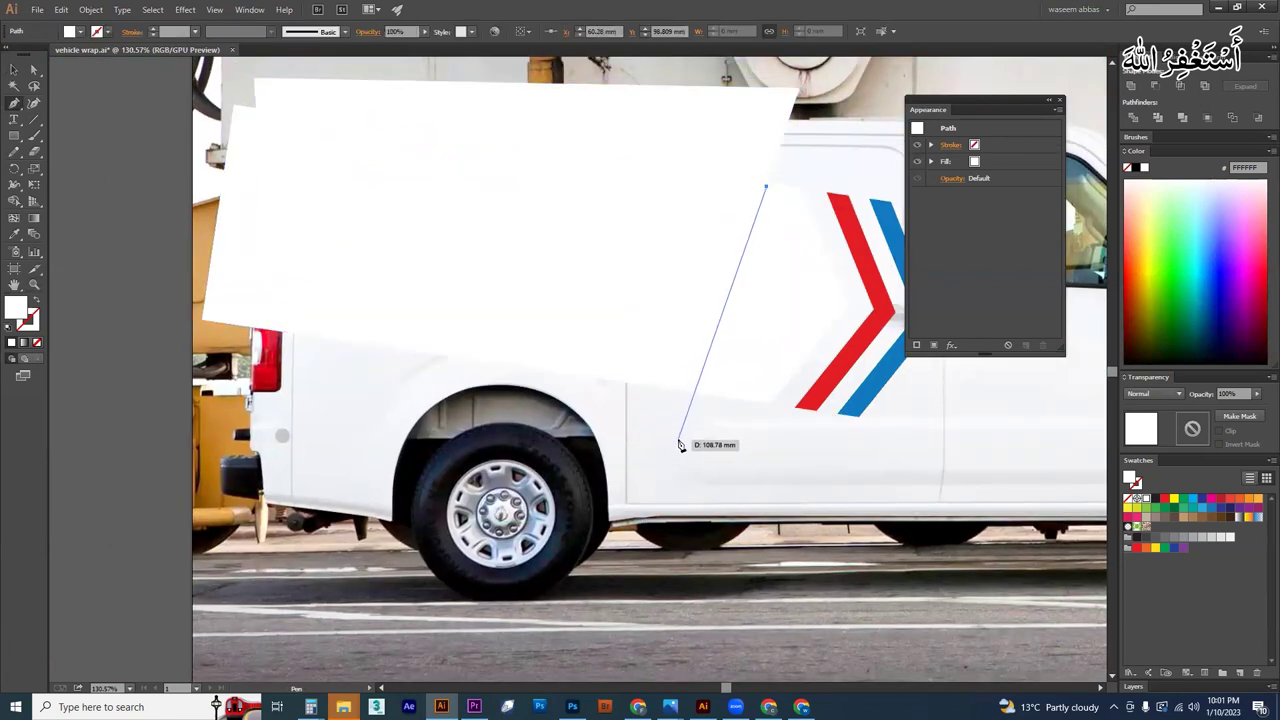
left_click(678, 440)
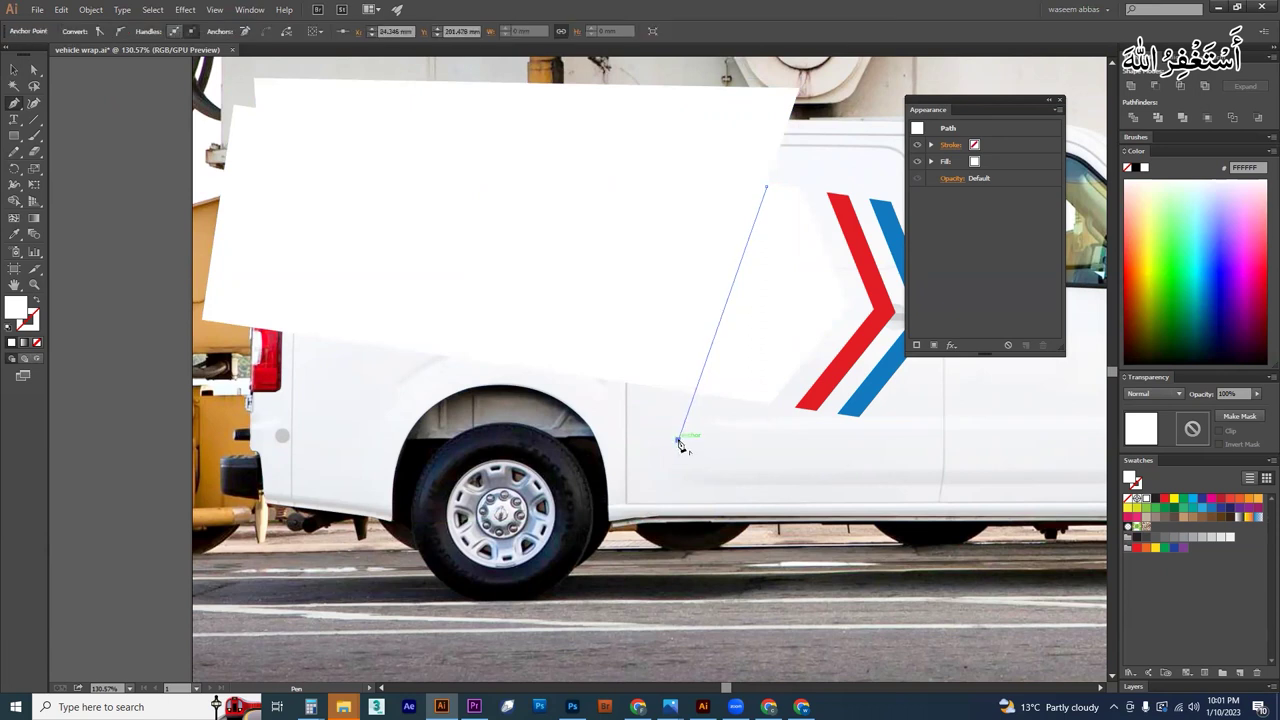
left_click(567, 424)
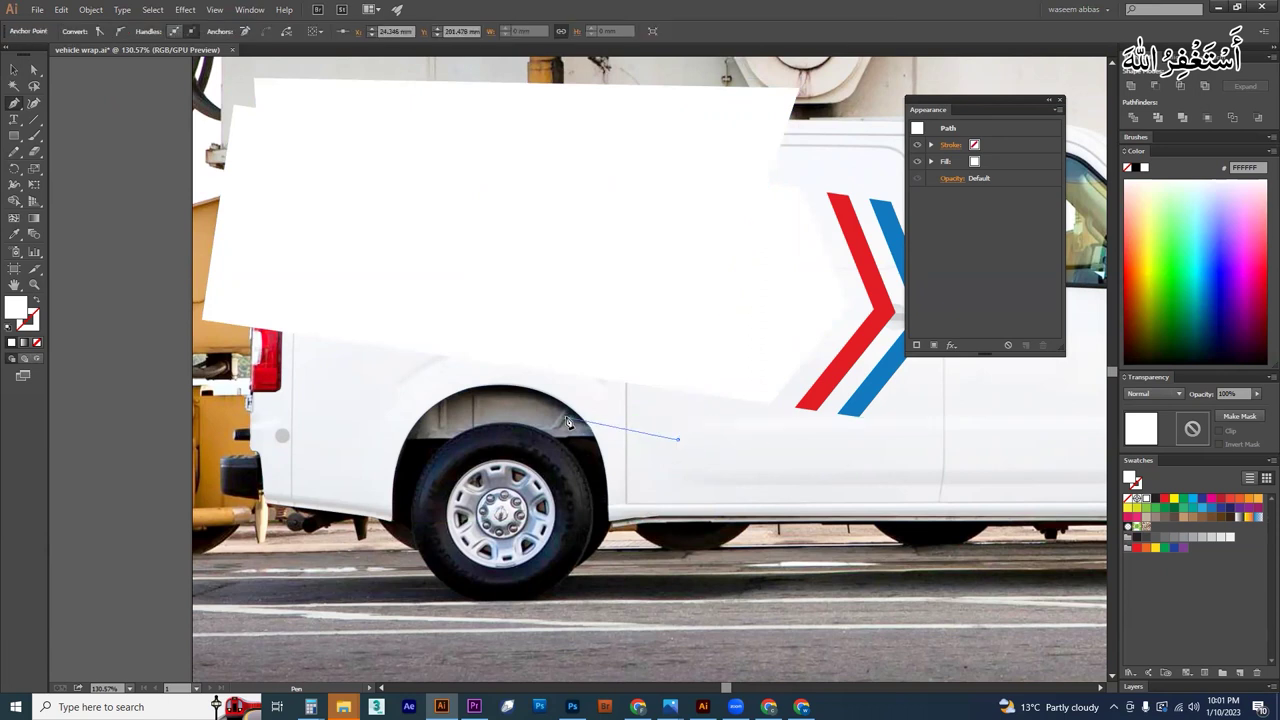
left_click(639, 454)
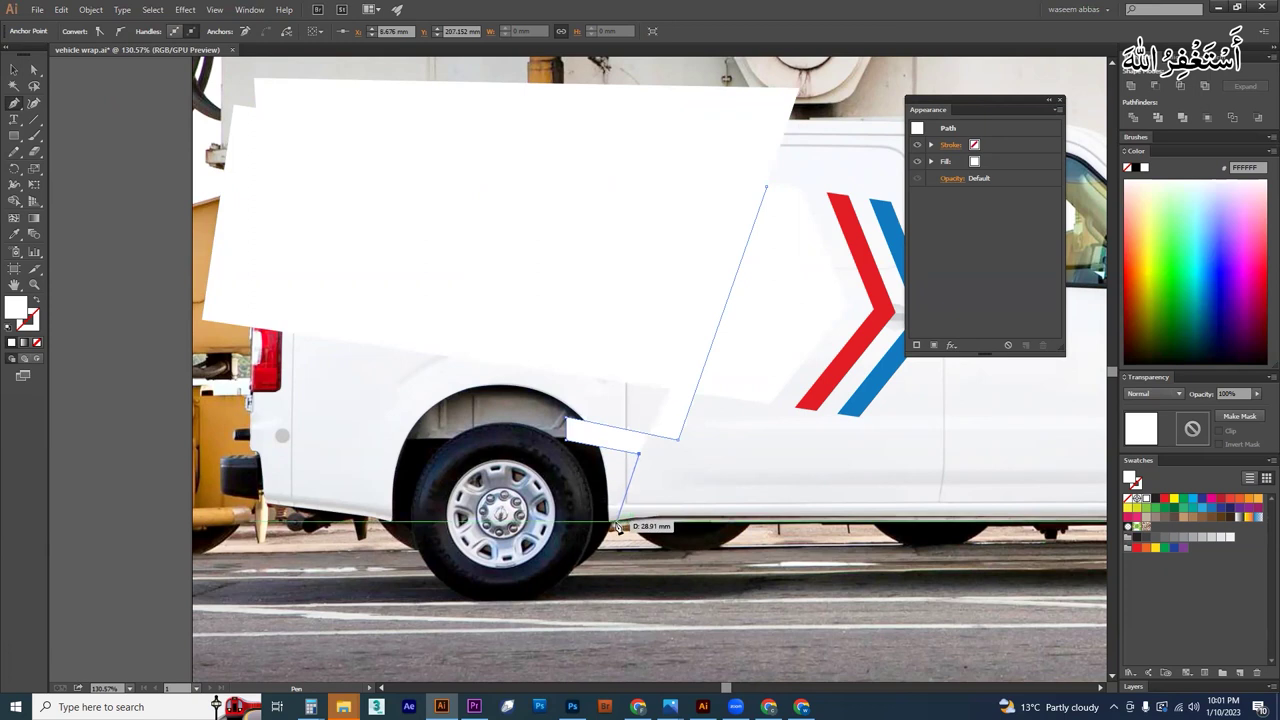
left_click(616, 525)
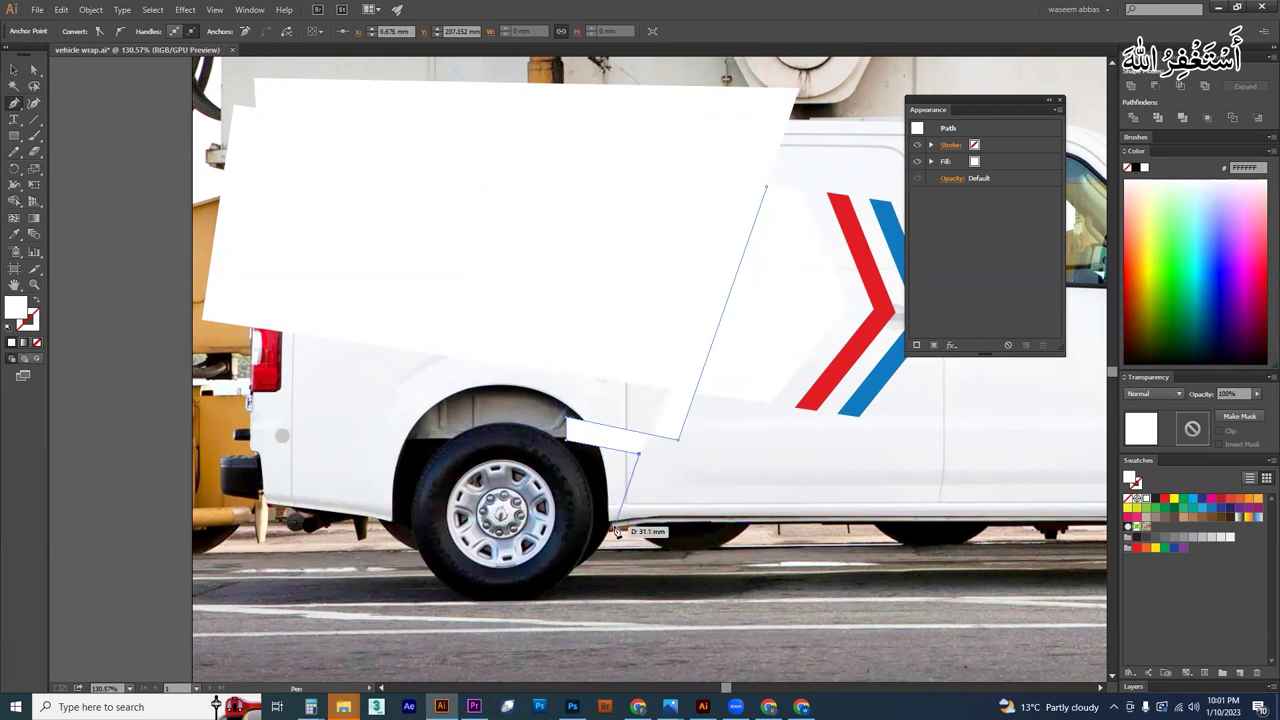
left_click(546, 519)
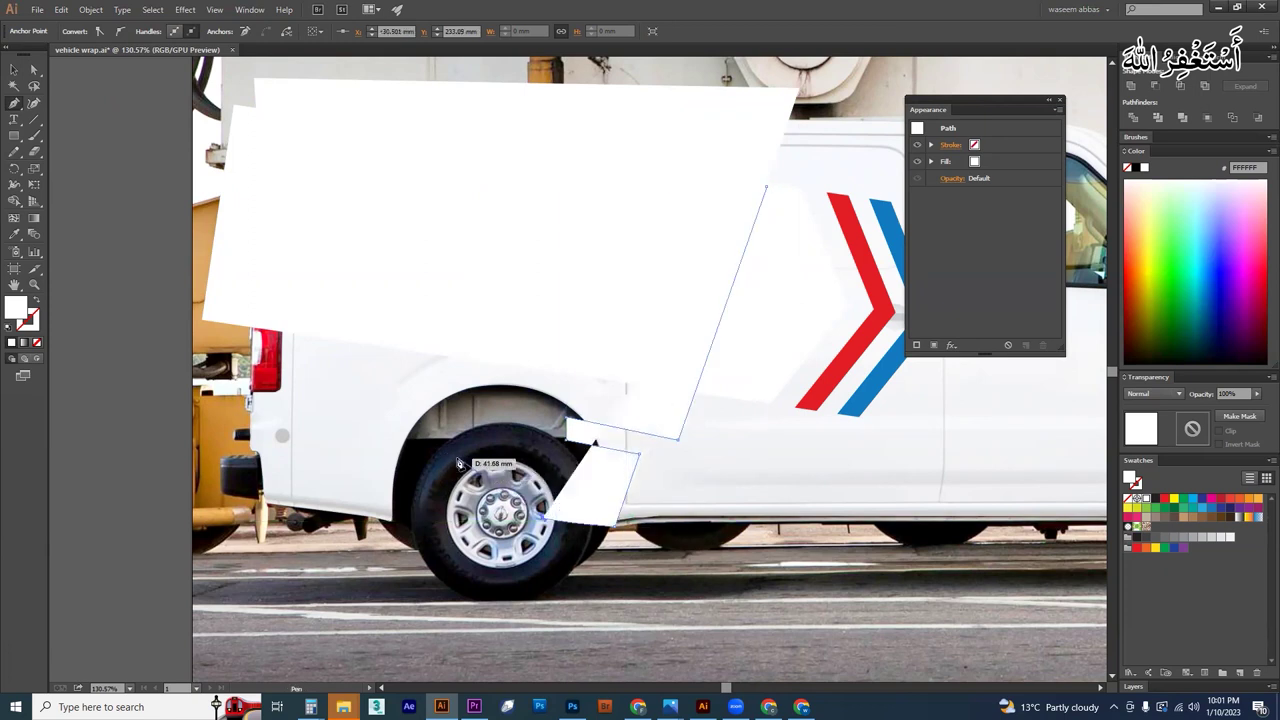
left_click(453, 455)
left_click_drag(434, 482, 423, 528)
left_click(397, 554)
left_click(234, 543)
left_click(190, 483)
left_click(217, 355)
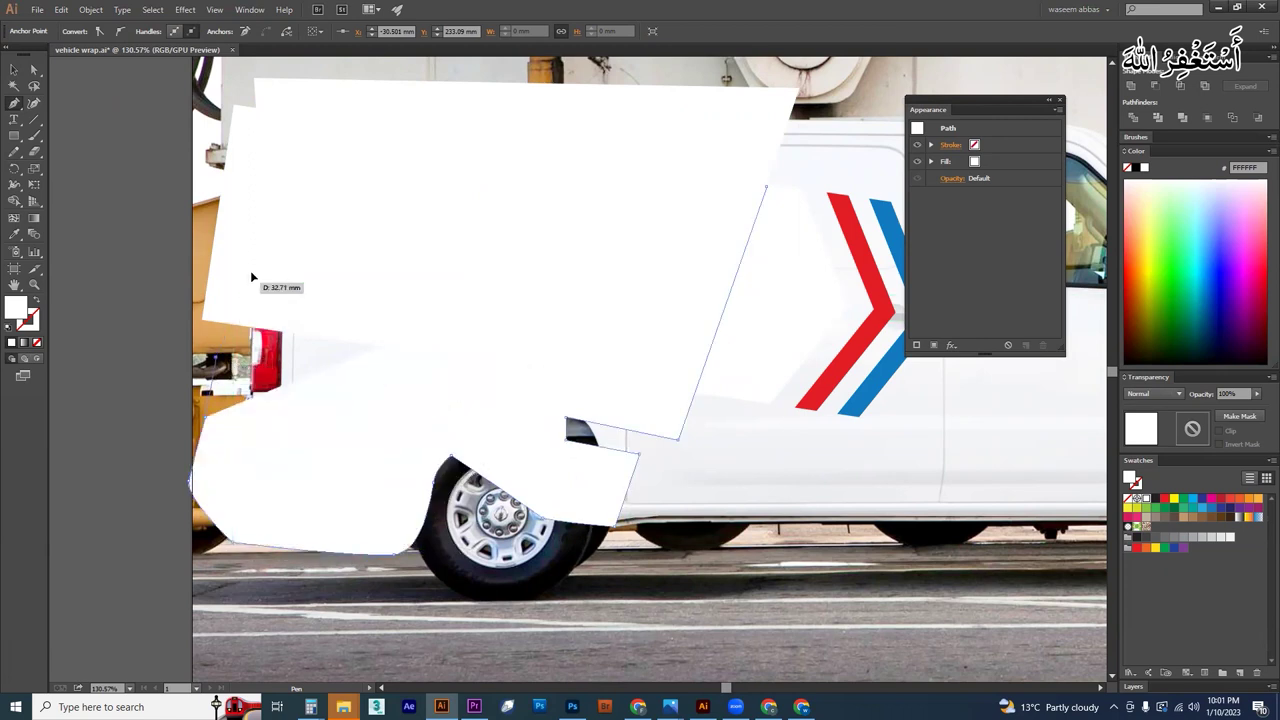
left_click(250, 277)
left_click_drag(338, 228, 390, 228)
left_click(767, 188)
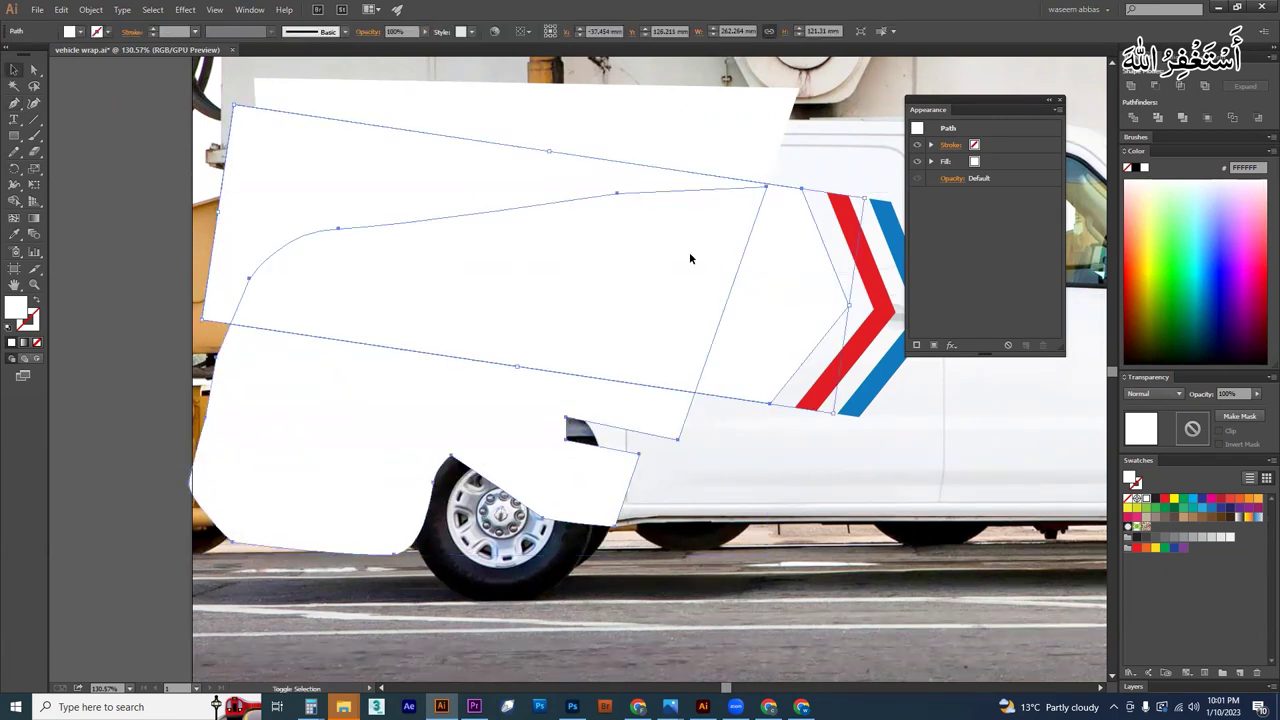
Step: Merge the tilted white arrow, the upper roof shape and the rear wheel shape into one white shape with the Shape Builder tool
left_click(735, 147, "ctrl")
left_click(735, 147, "shift")
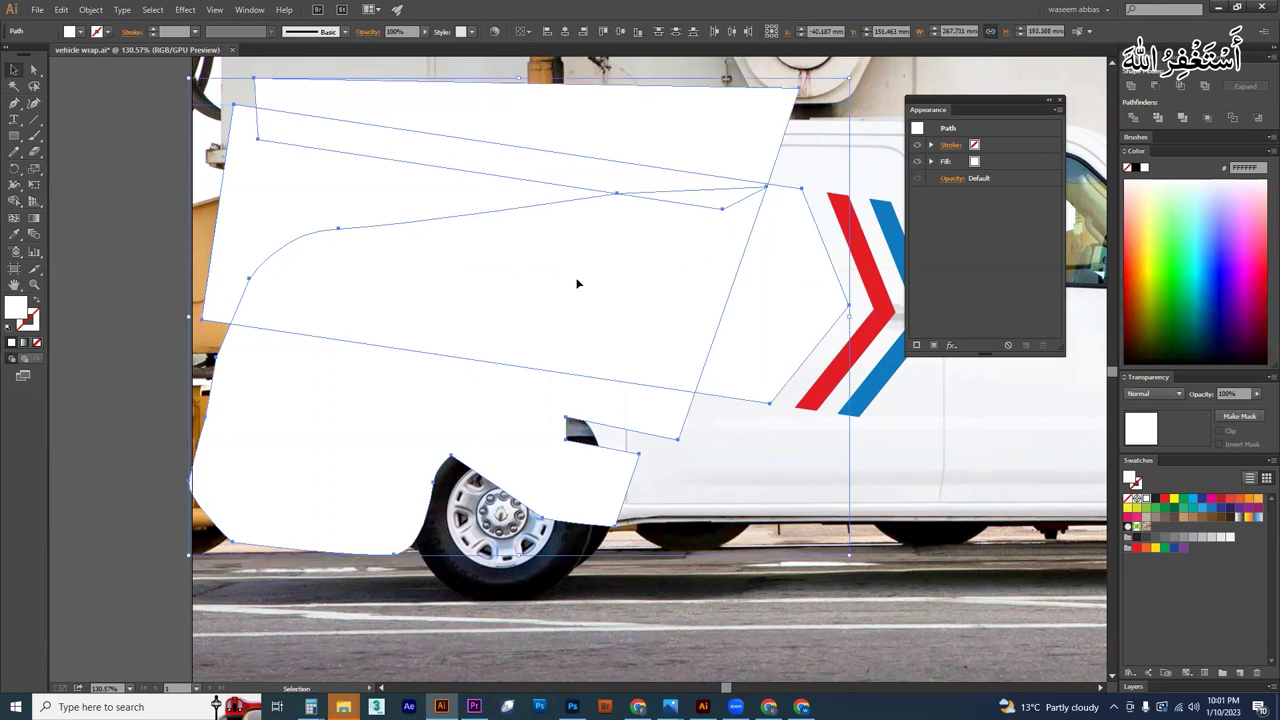
left_click(18, 204)
mouse_move(566, 166)
left_mouse_down()
mouse_move(583, 211)
mouse_move(520, 383)
mouse_move(740, 277)
mouse_move(746, 229)
left_mouse_up()
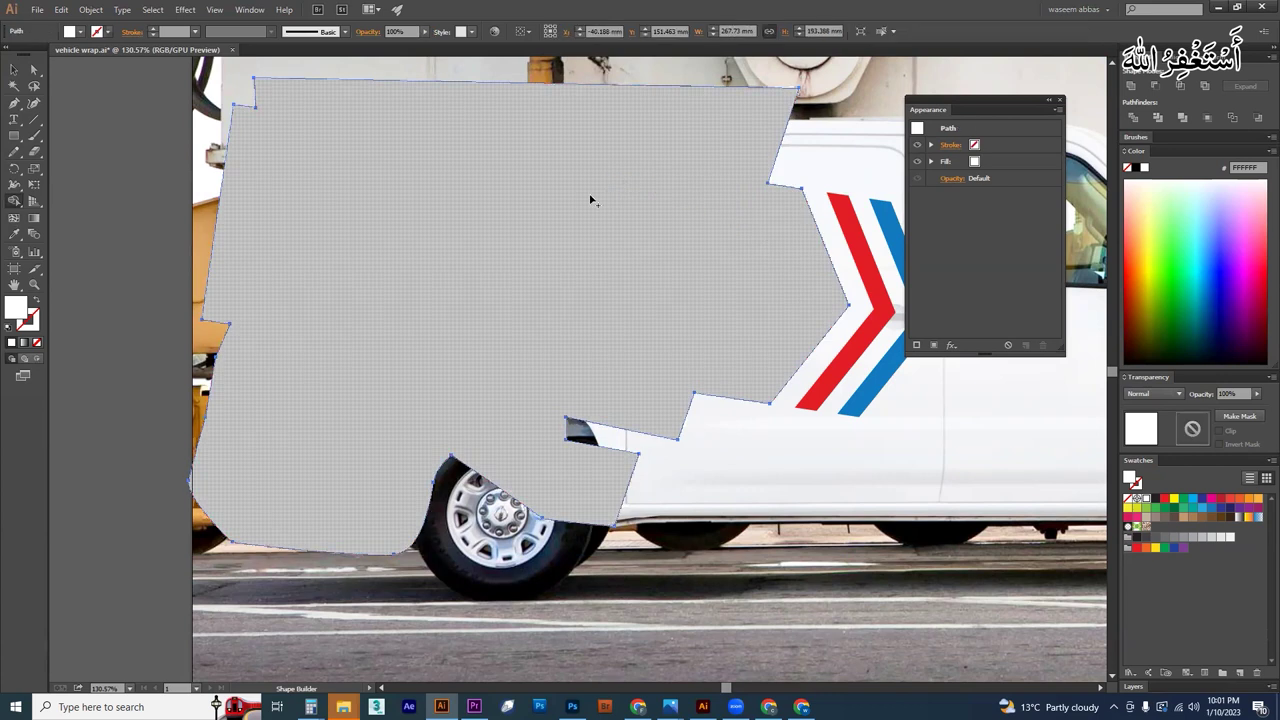
key("v")
scroll(686, 360, "down", 3)
left_click_drag(680, 323, 582, 444)
left_click(713, 490)
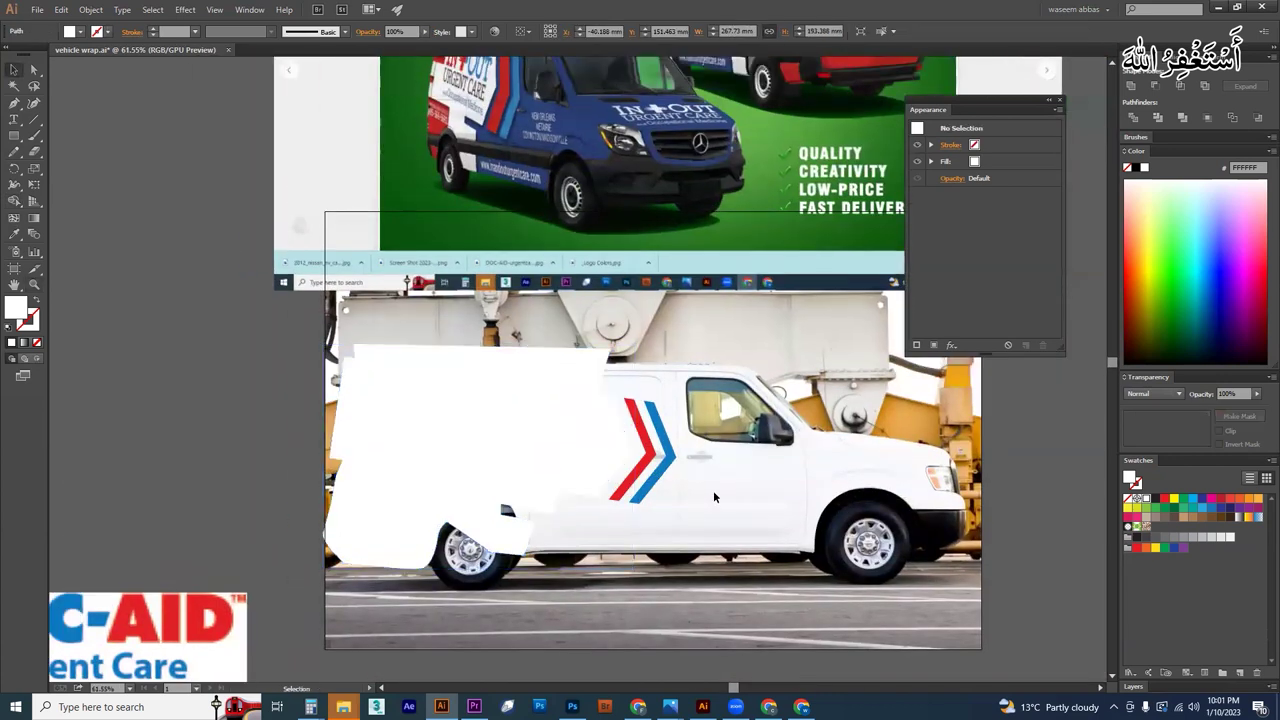
Step: Fill the van body shape with the blue sampled from the reference van and raise its opacity to 100%
left_click(770, 497)
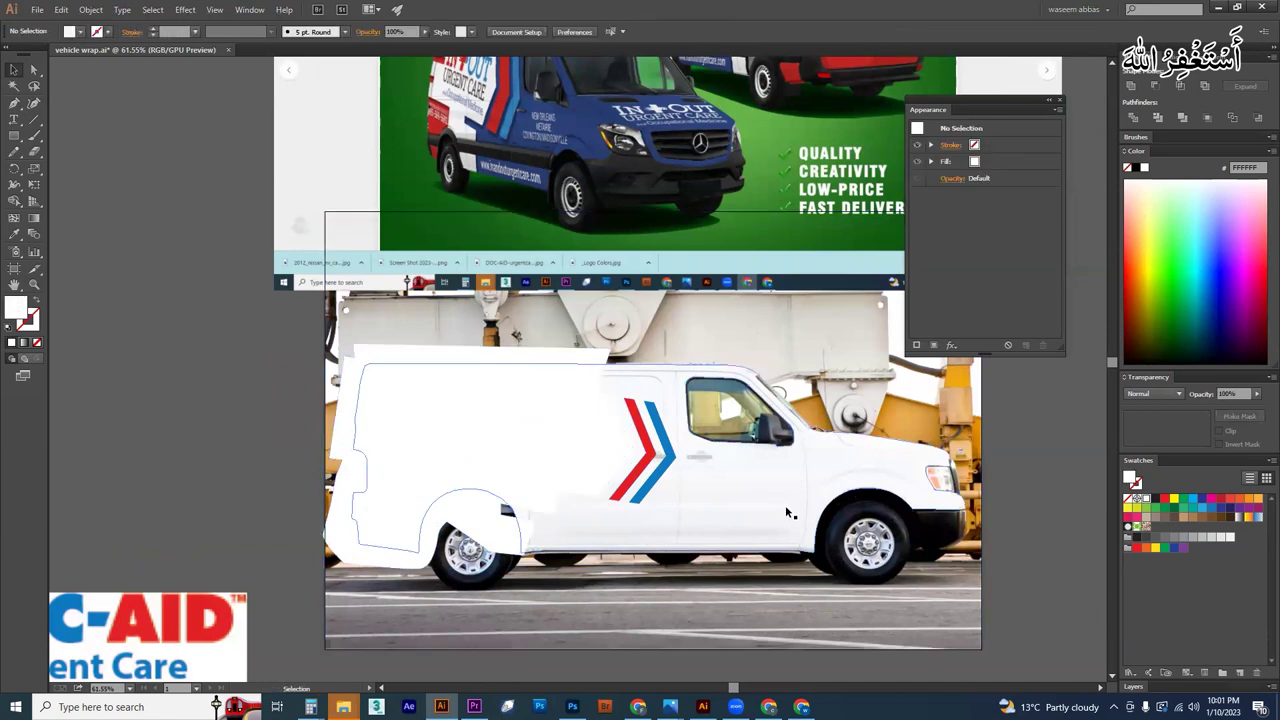
left_click(1203, 499)
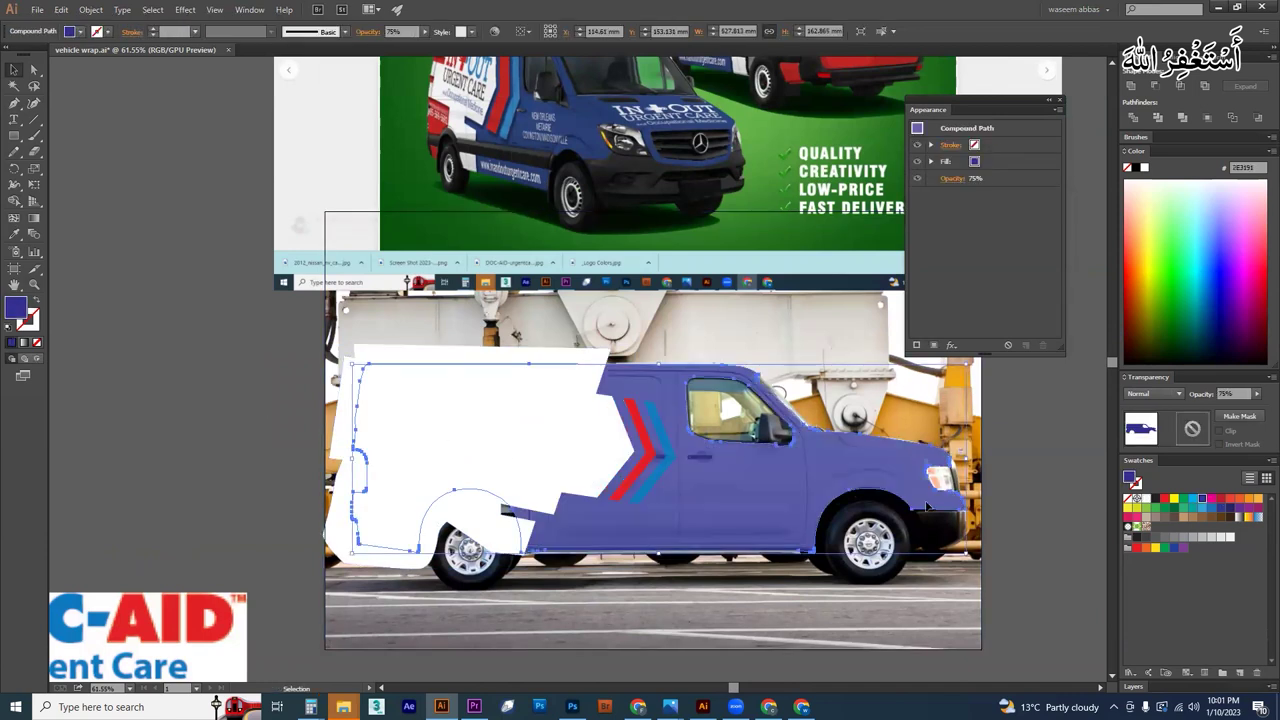
key("i")
scroll(705, 240, "up", 1)
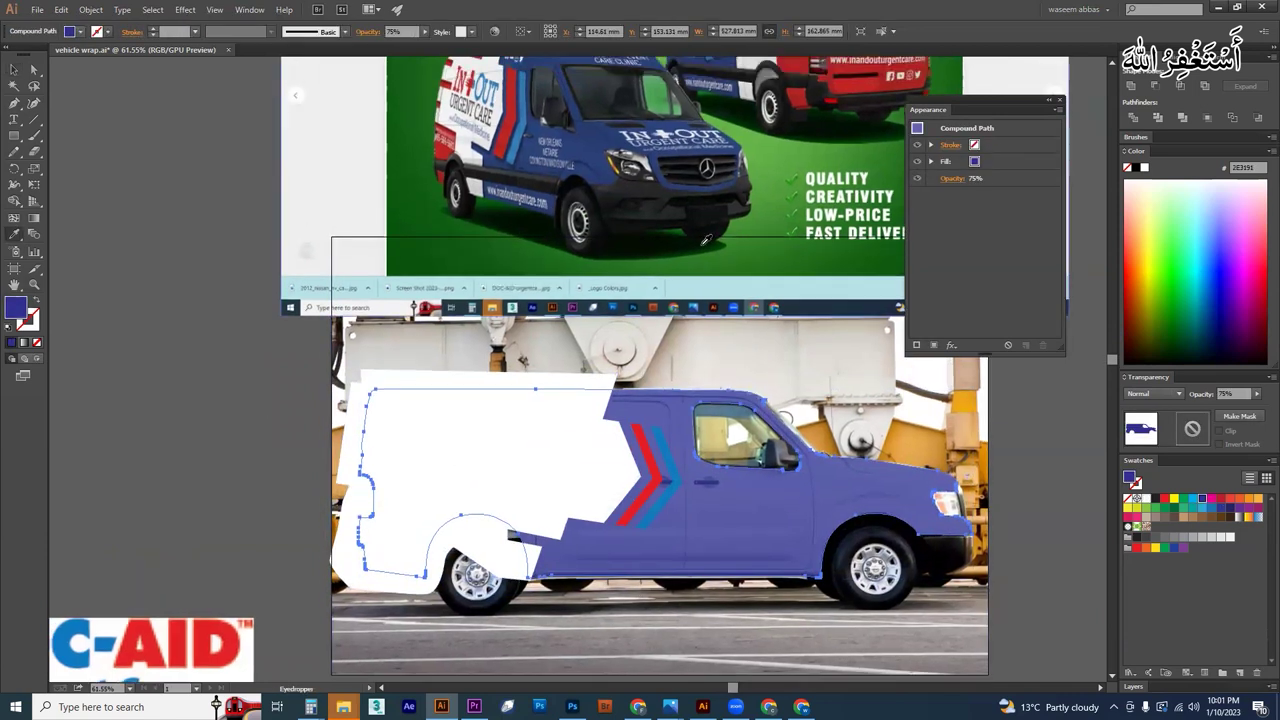
left_click(590, 145)
key("v")
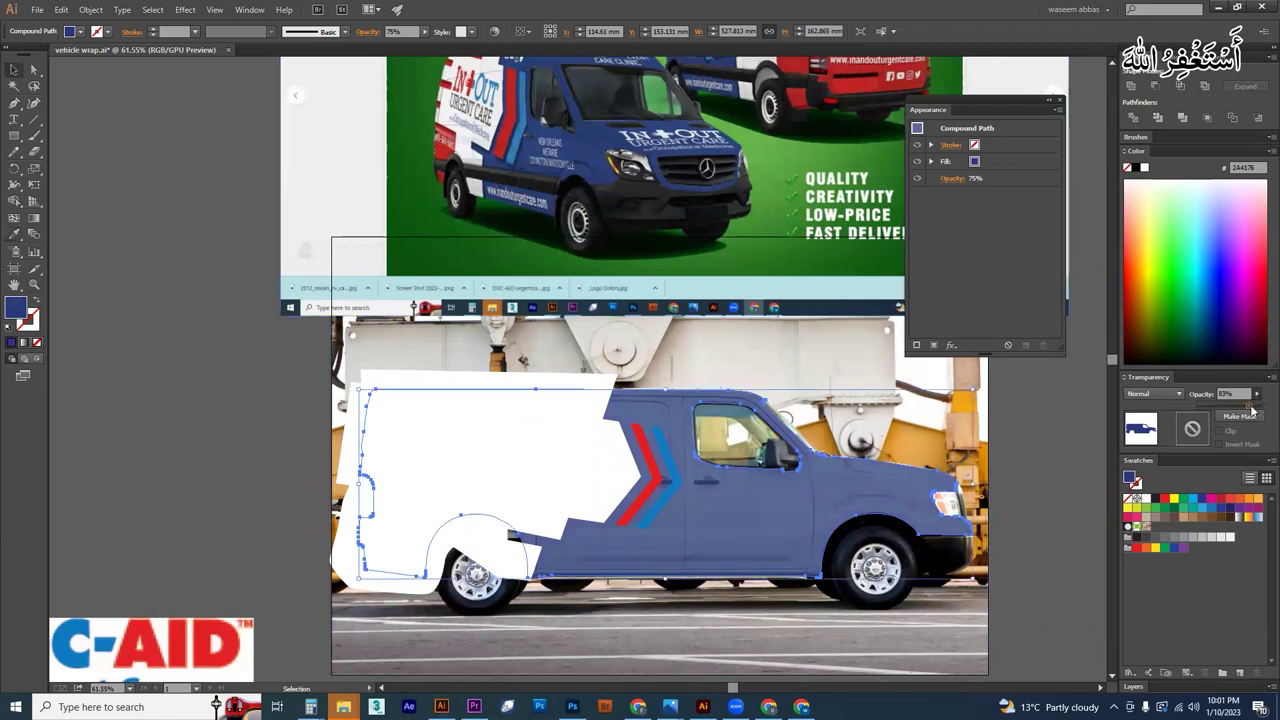
left_click_drag(1251, 410, 1262, 410)
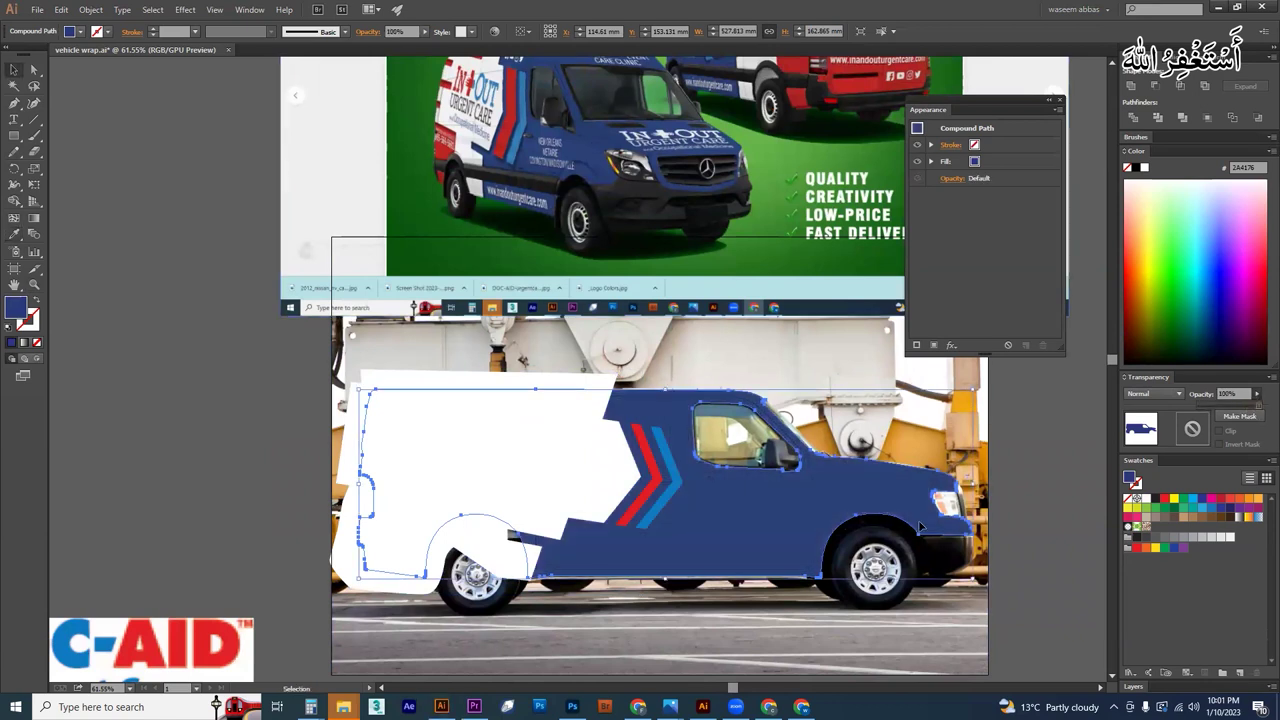
Step: Darken the van body fill to navy 112856 in the Color Picker
double_click(16, 306)
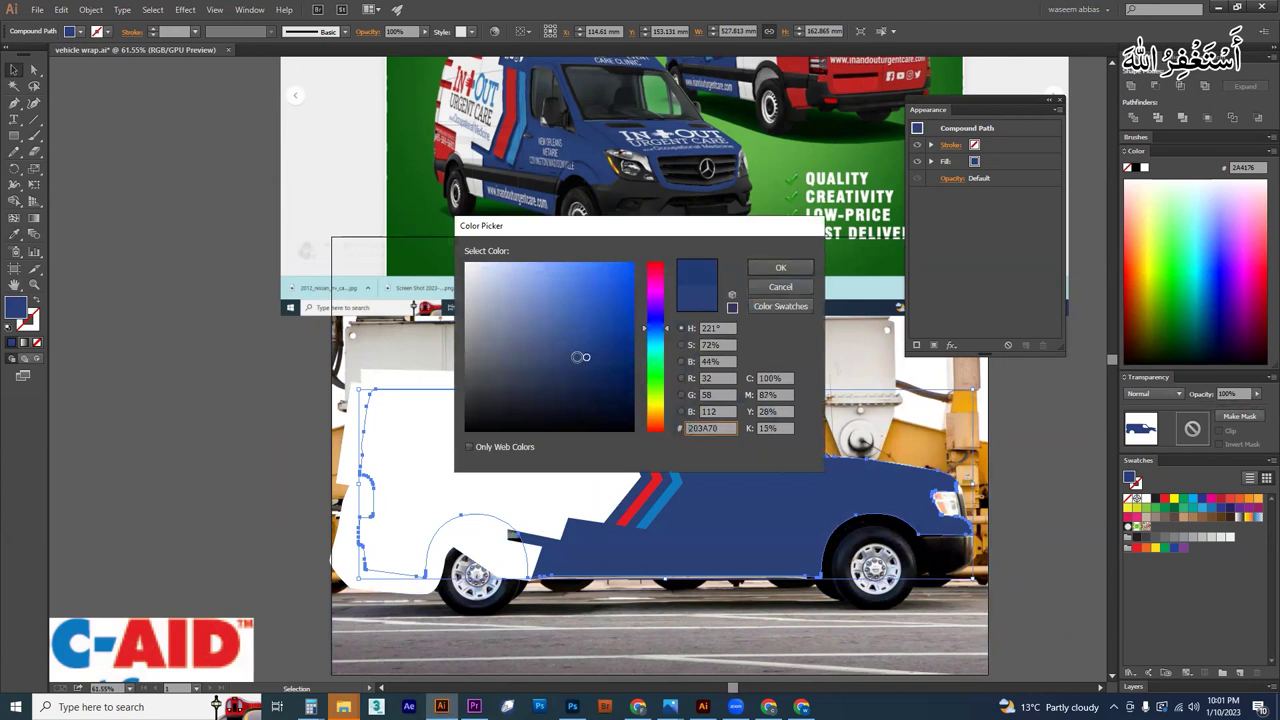
left_click_drag(585, 357, 600, 367)
left_click(780, 267)
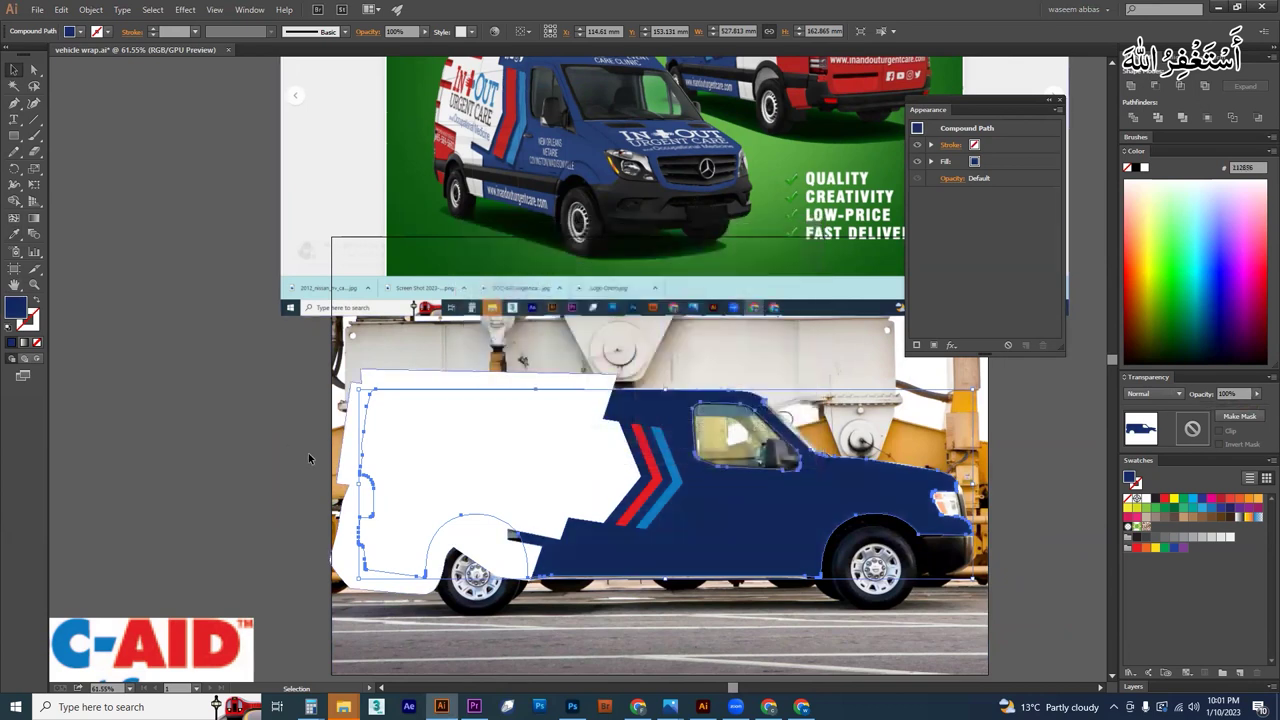
left_click(280, 413)
Step: Examine the side stripes of the reference van wrap and compare them with the chevrons on the navy van
scroll(735, 459, "down", 2)
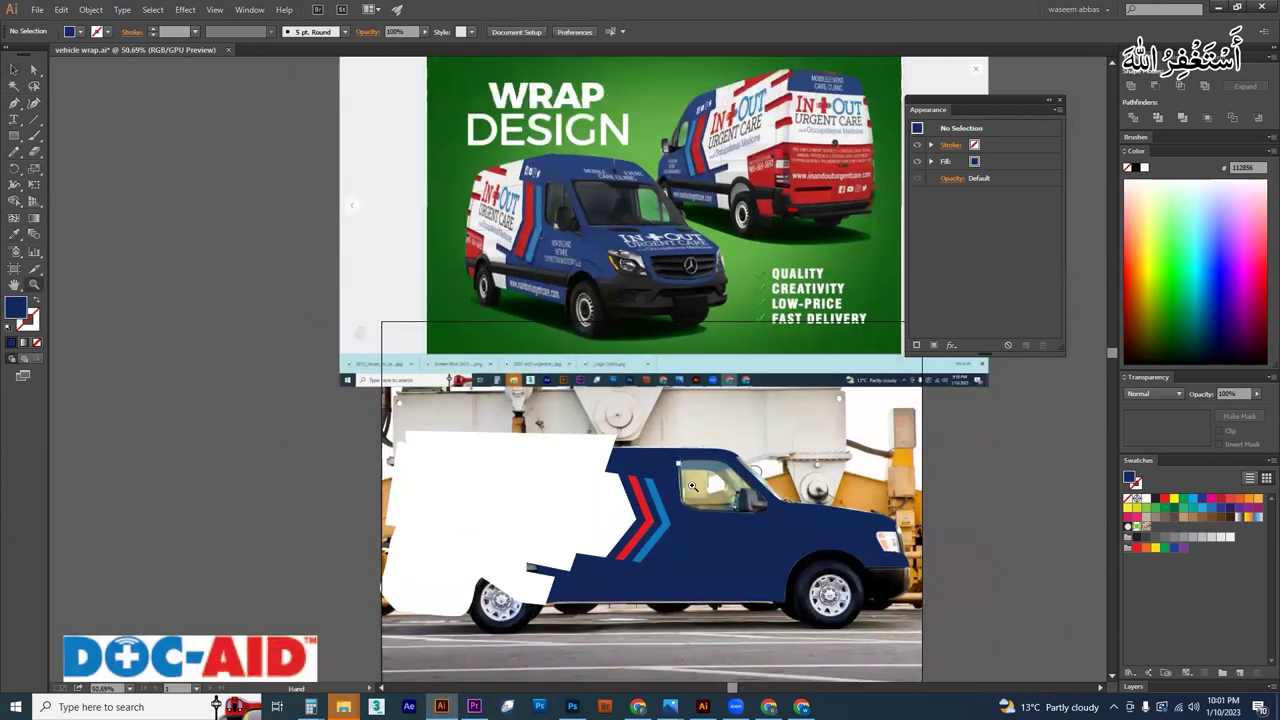
scroll(691, 485, "down", 1)
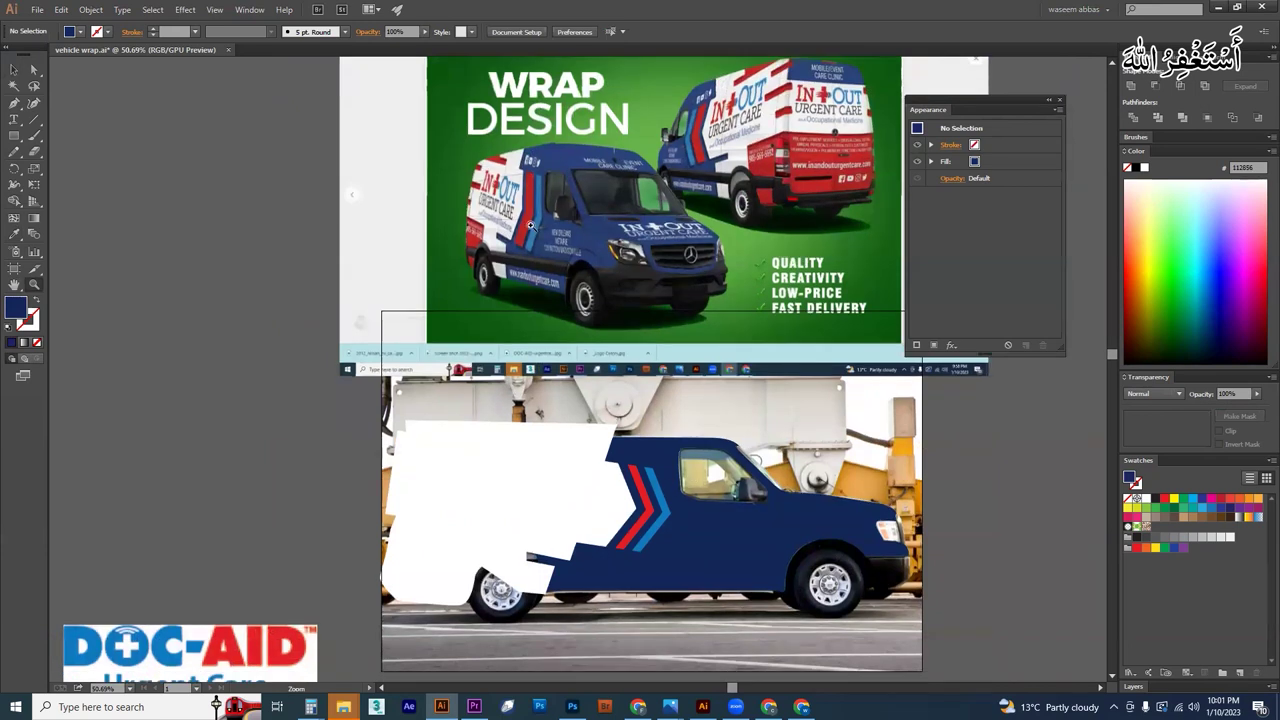
left_click_drag(473, 196, 886, 386)
left_click_drag(864, 473, 589, 297)
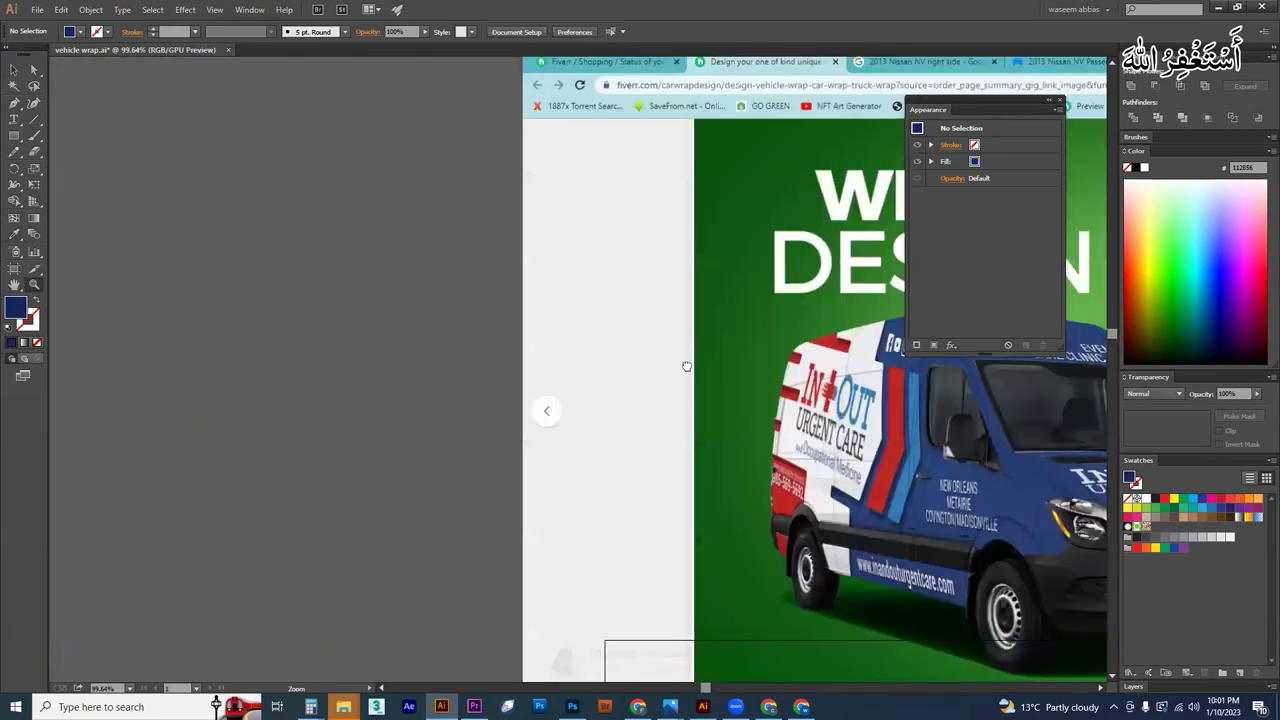
left_click_drag(687, 366, 558, 197)
scroll(653, 577, "down", 3)
left_click_drag(653, 577, 591, 282)
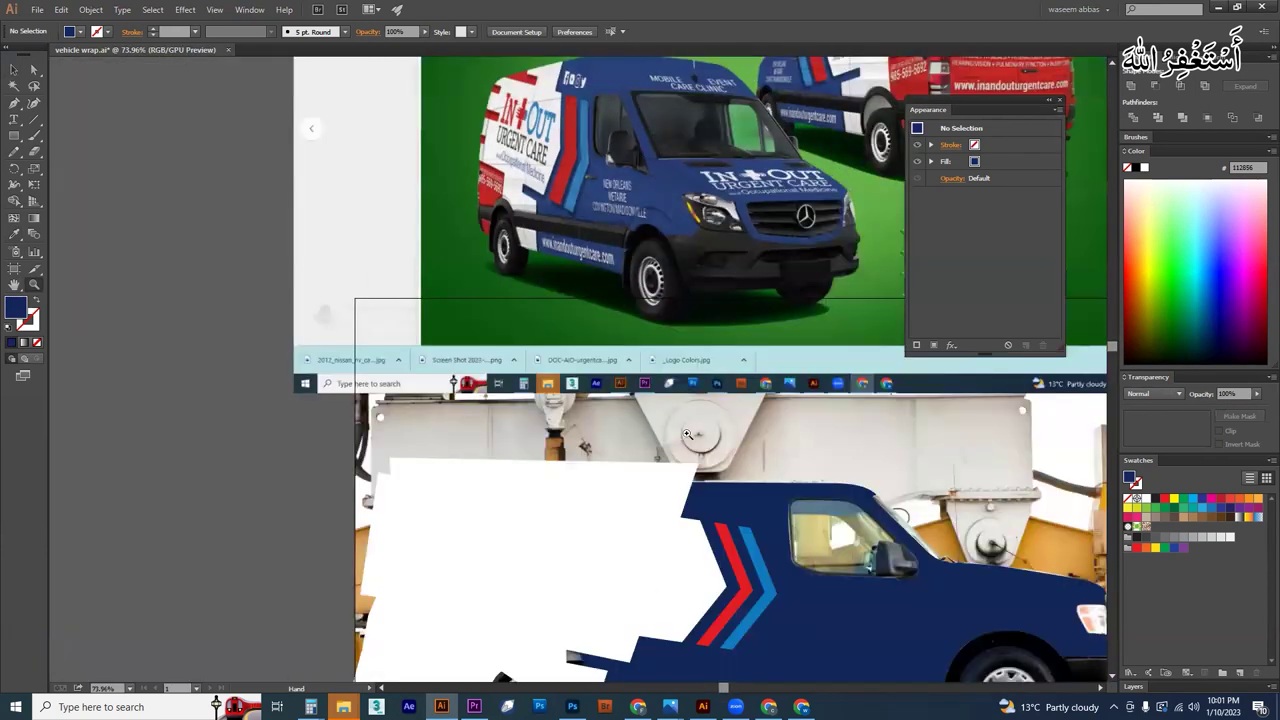
scroll(687, 433, "down", 3)
scroll(700, 415, "up", 4)
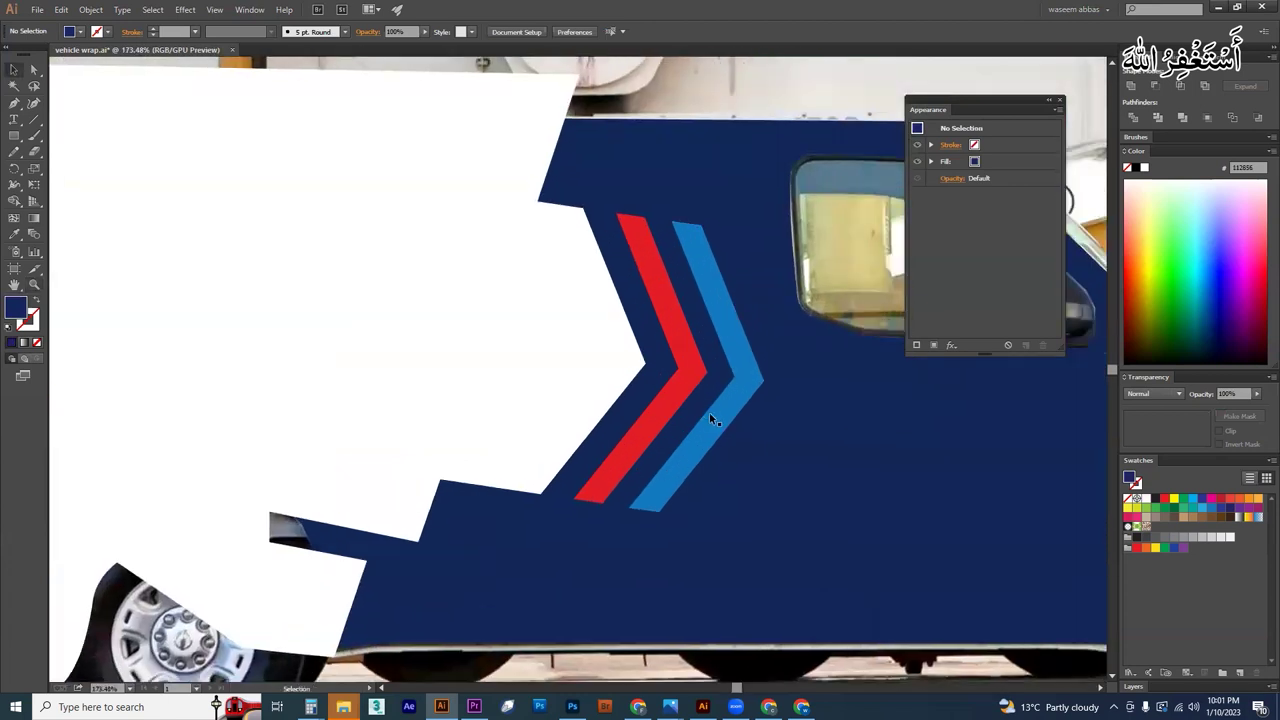
Step: Duplicate the white shape and both chevrons slightly down and toward the front, and unite the copies into one group
left_click(744, 385)
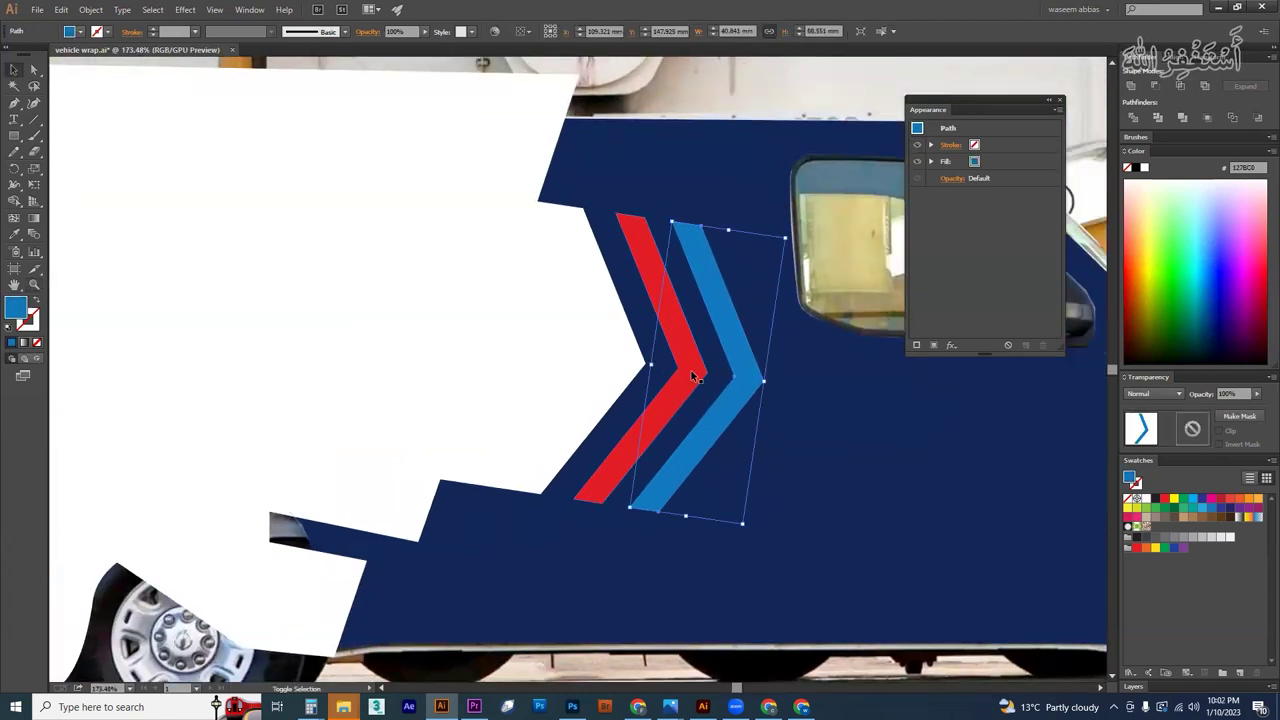
key("ctrl+a")
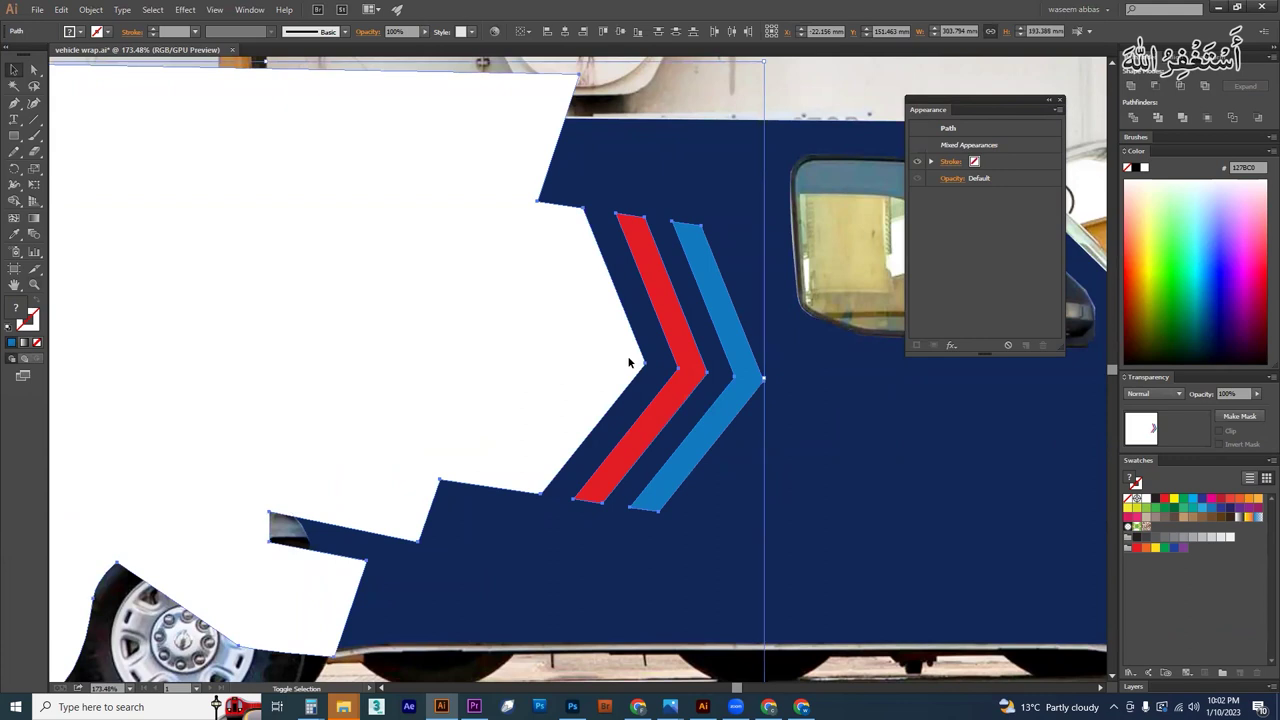
scroll(648, 373, "up", 4)
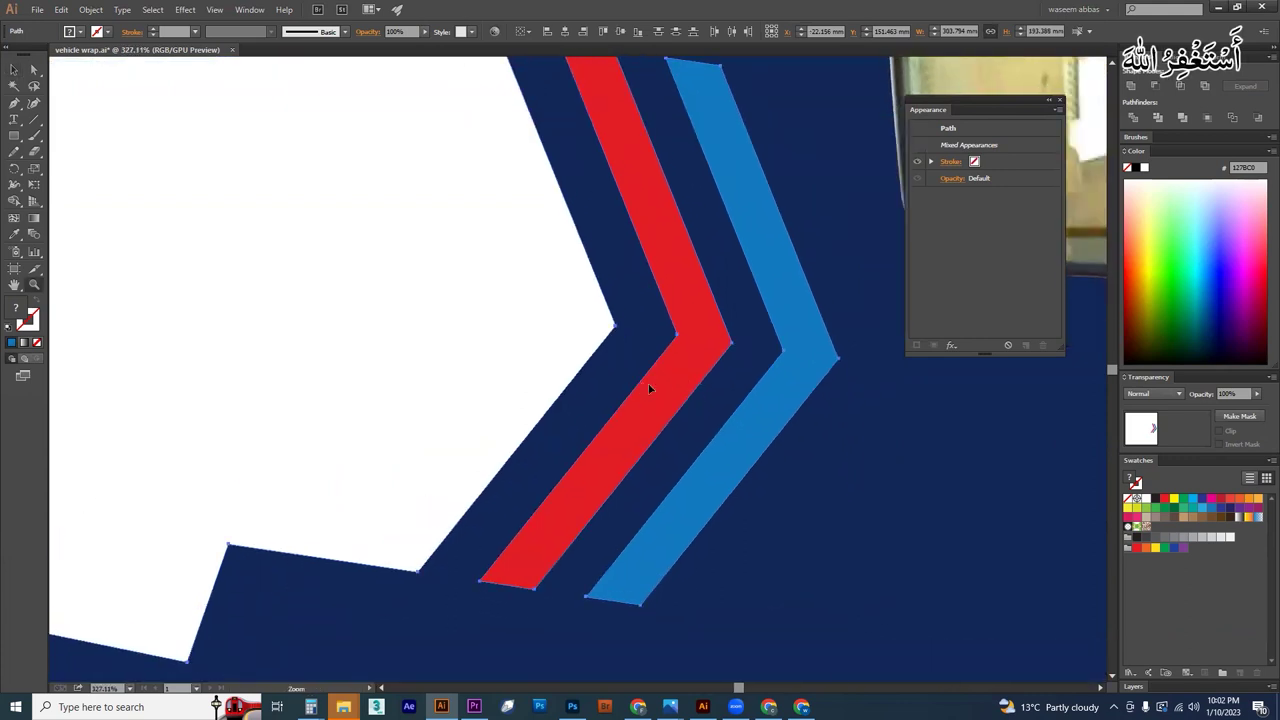
left_click_drag(722, 358, 742, 369)
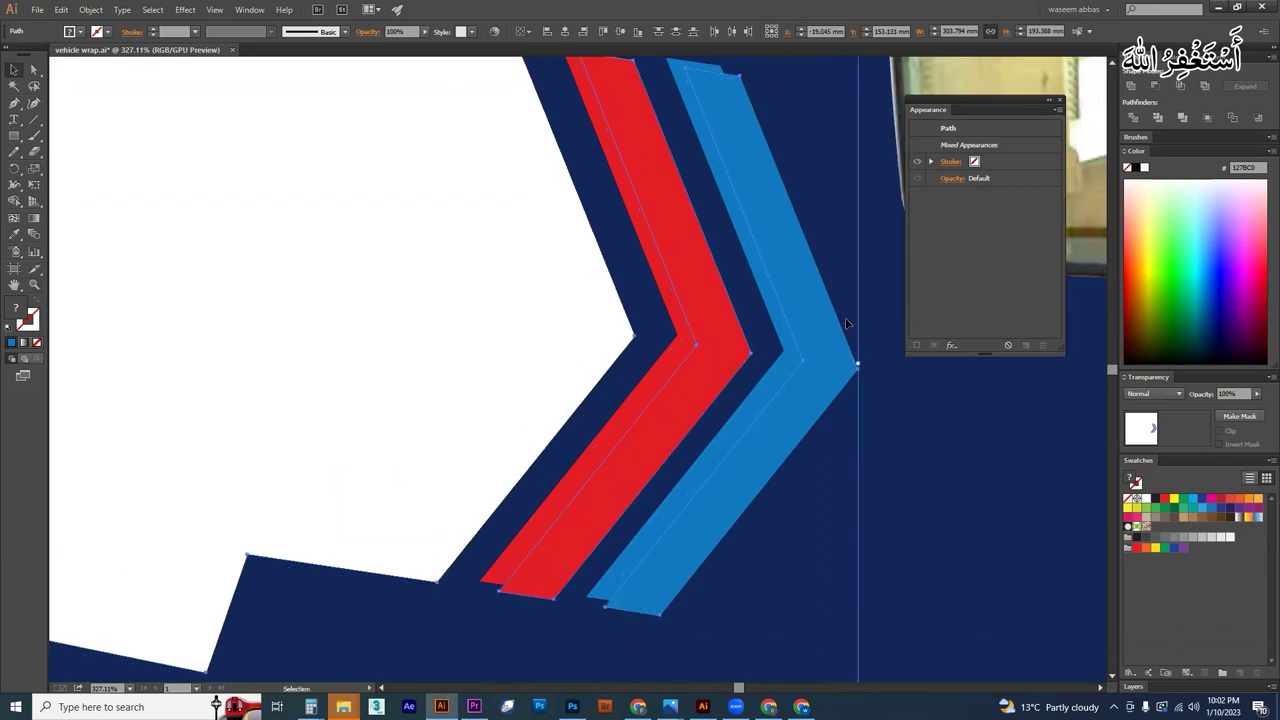
left_click(1133, 88)
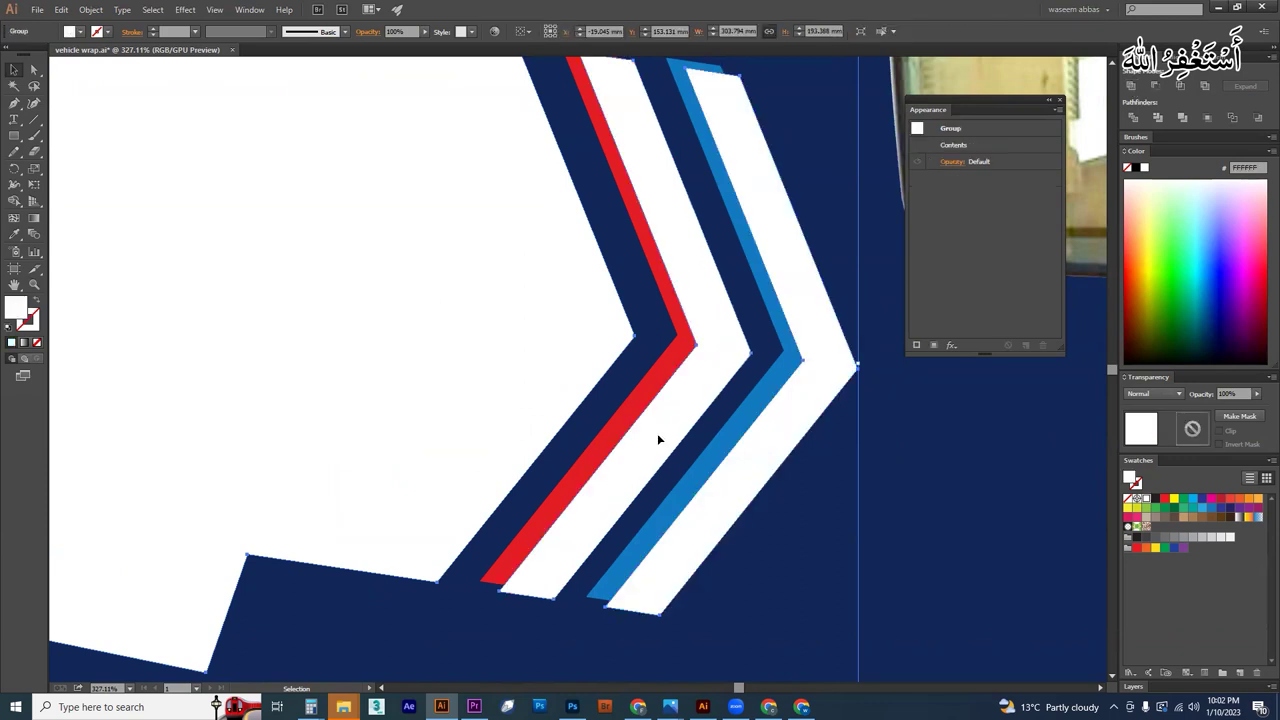
Step: Fill the united copies with the van body's navy and darken the fill to 031635
key("z")
left_click_drag(737, 530, 520, 420)
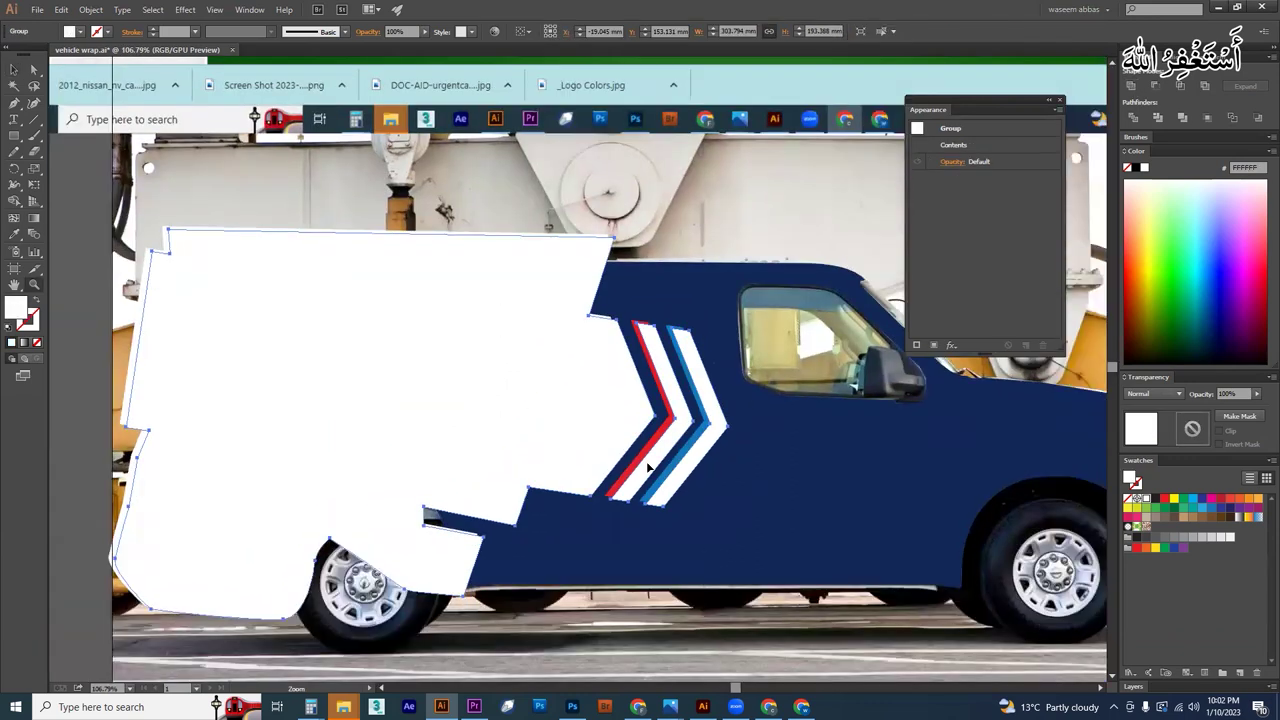
key("v")
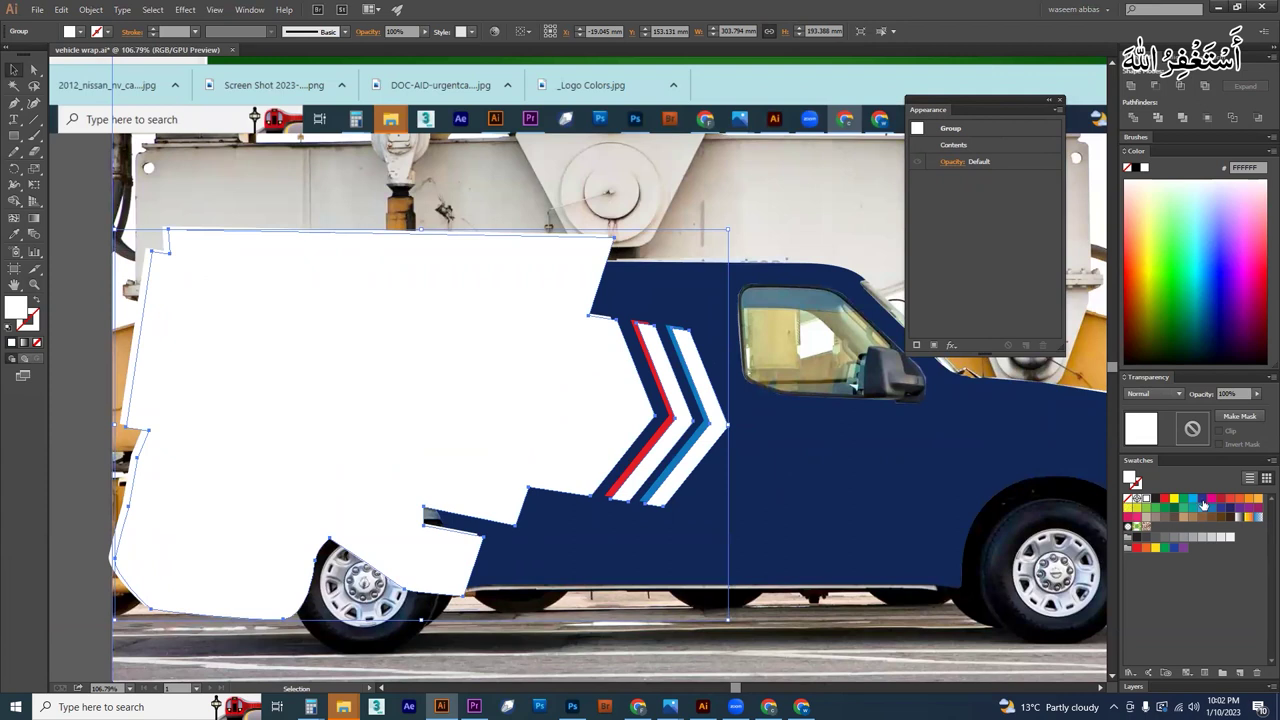
left_click(1204, 505)
key("i")
left_click(851, 495)
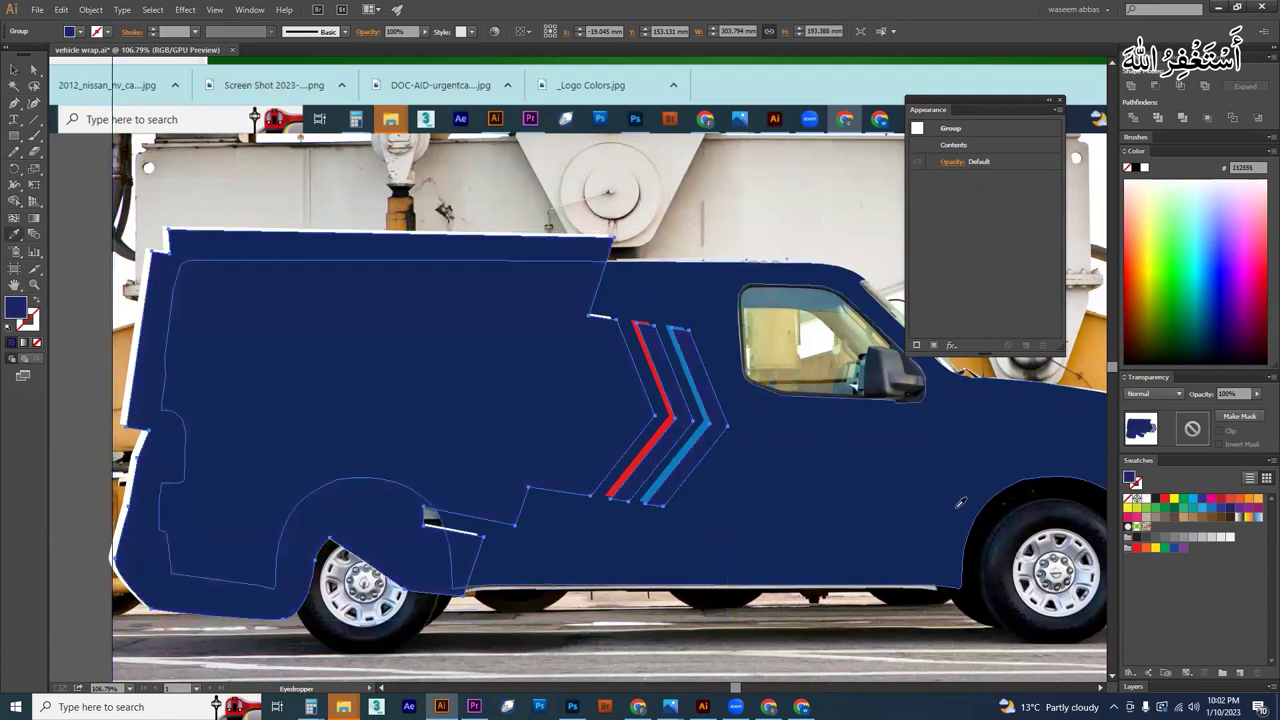
key("v")
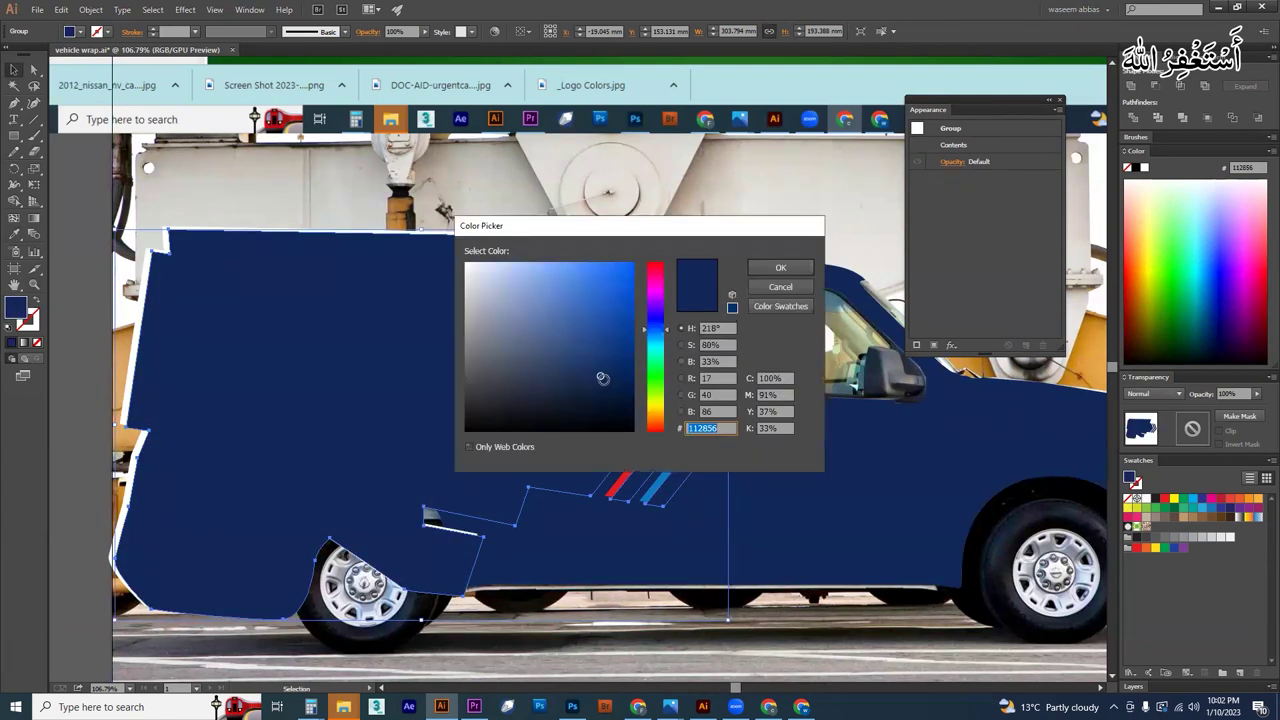
left_click_drag(603, 379, 624, 397)
left_click(779, 270)
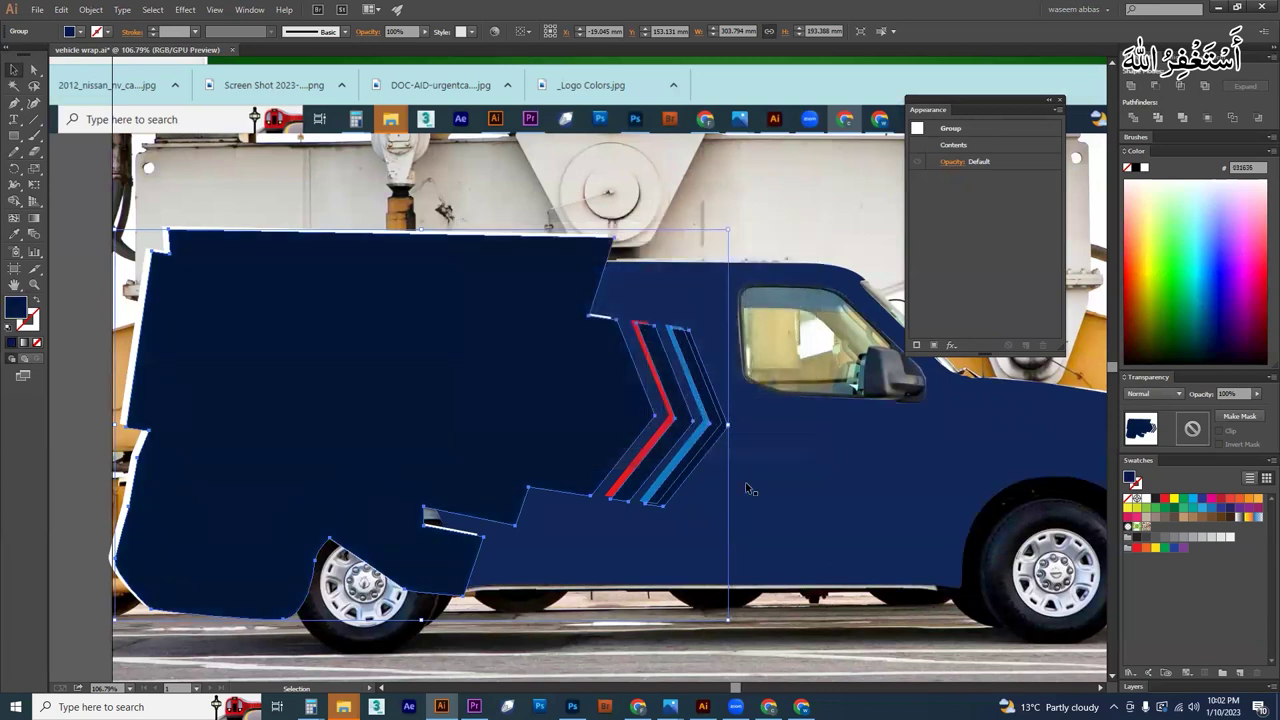
Step: Send the dark group backward behind the white shape and both chevrons so it acts as their shadow
key("ctrl+[")
key("ctrl+[")
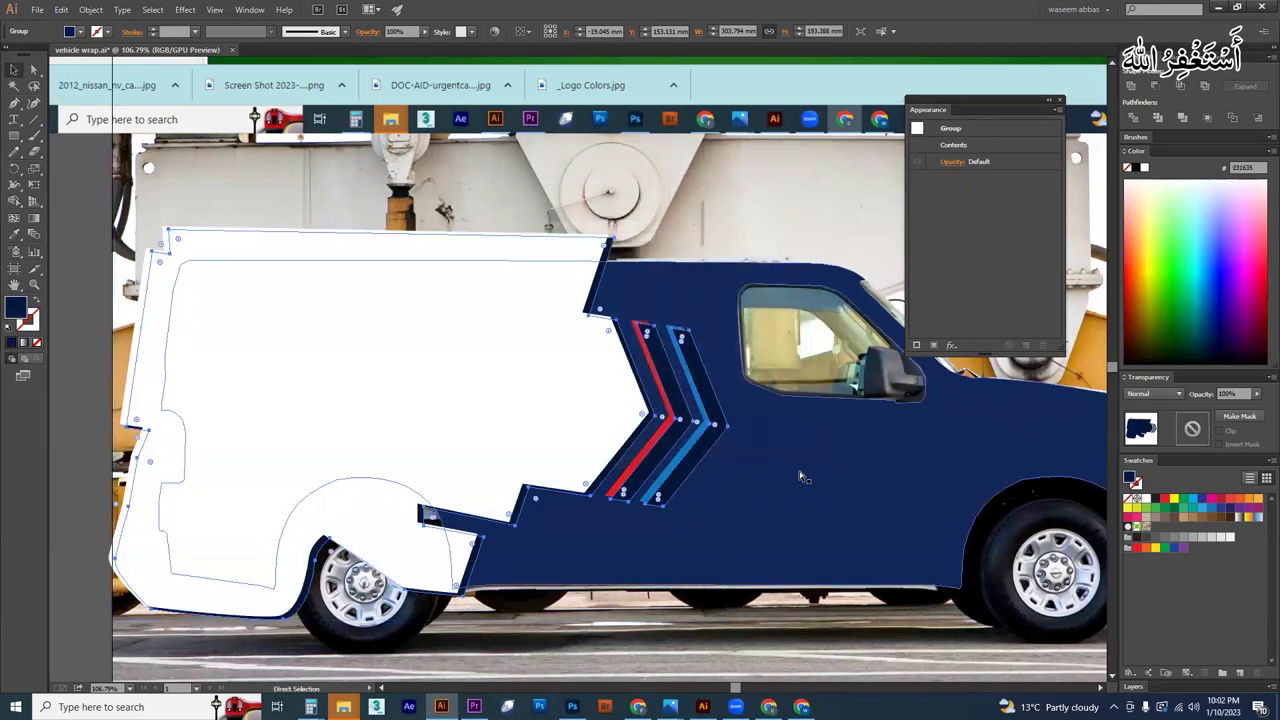
key("v")
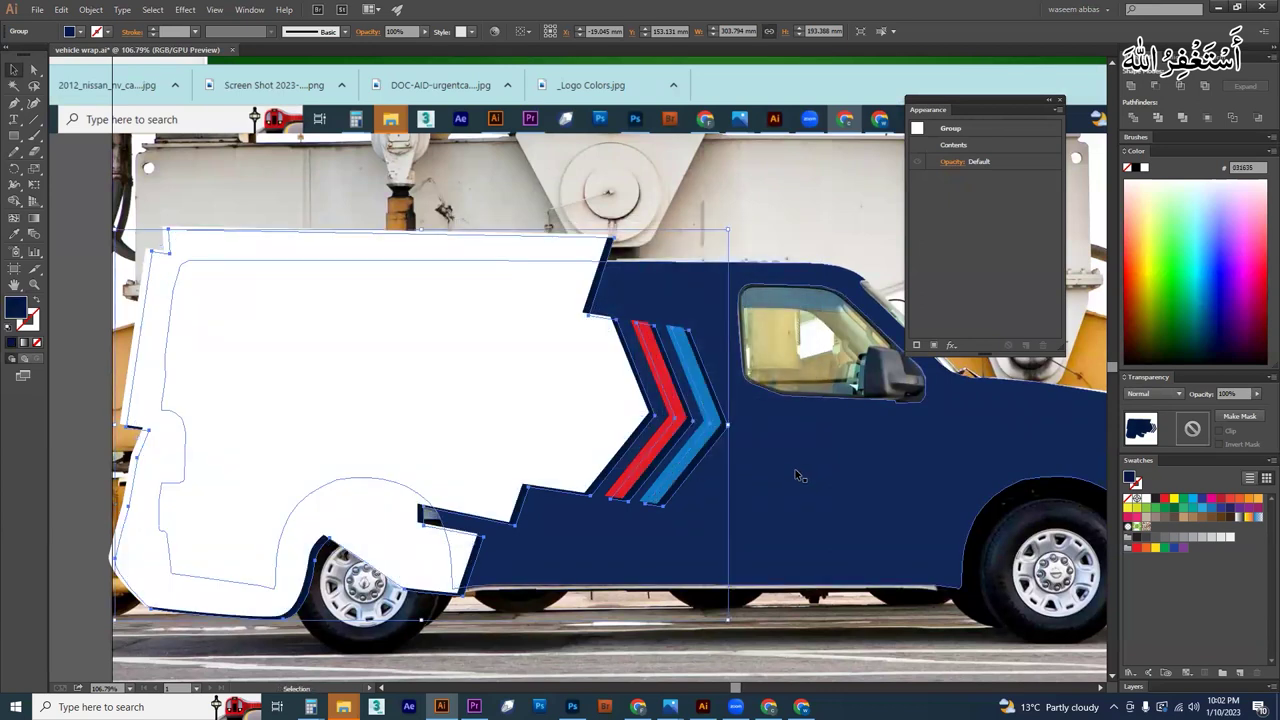
Step: Nudge the dark shadow group slightly toward the front so its lower ends line up with the chevrons' ends
scroll(618, 550, "up", 5)
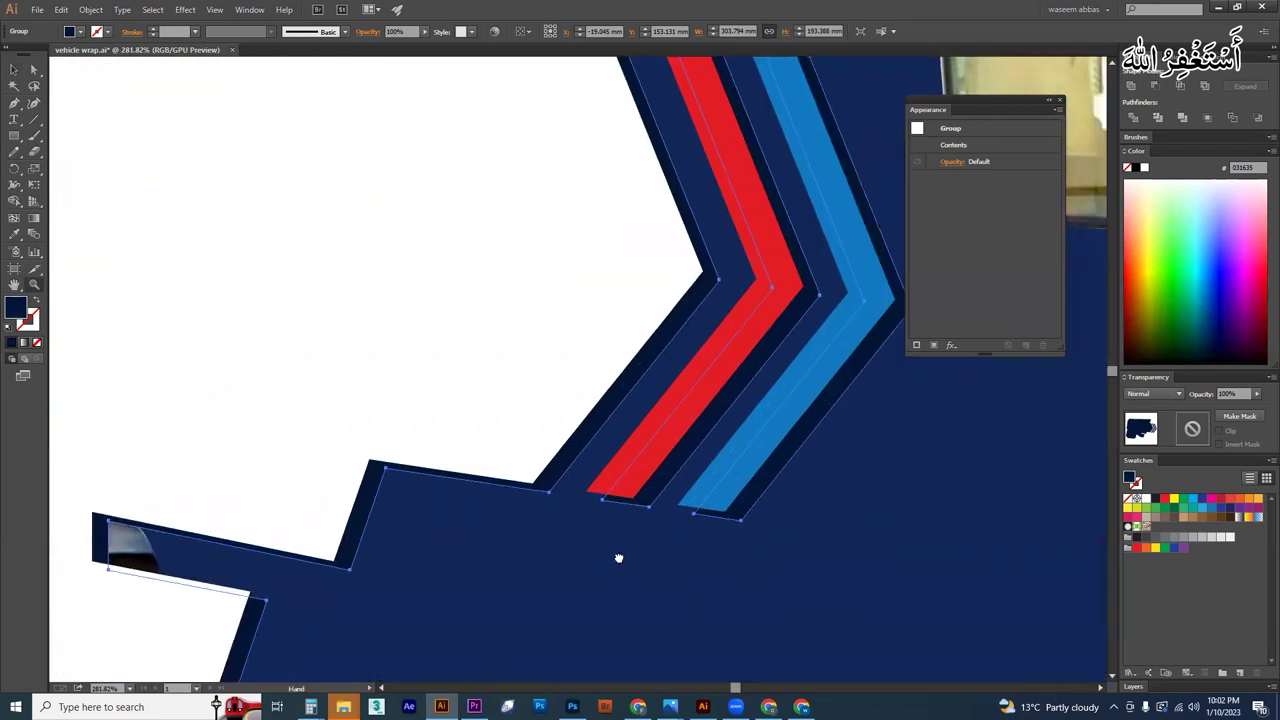
left_click_drag(822, 378, 857, 416)
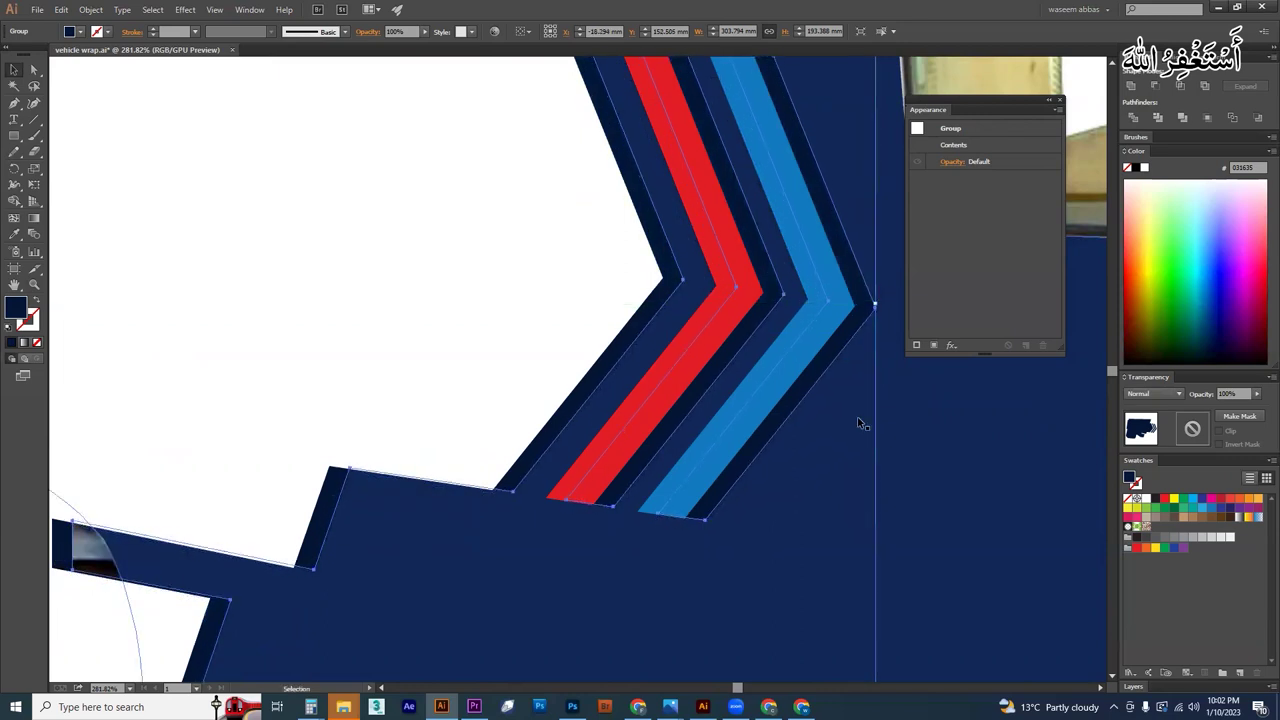
key("Down")
left_click(703, 538)
left_click_drag(739, 558, 668, 526)
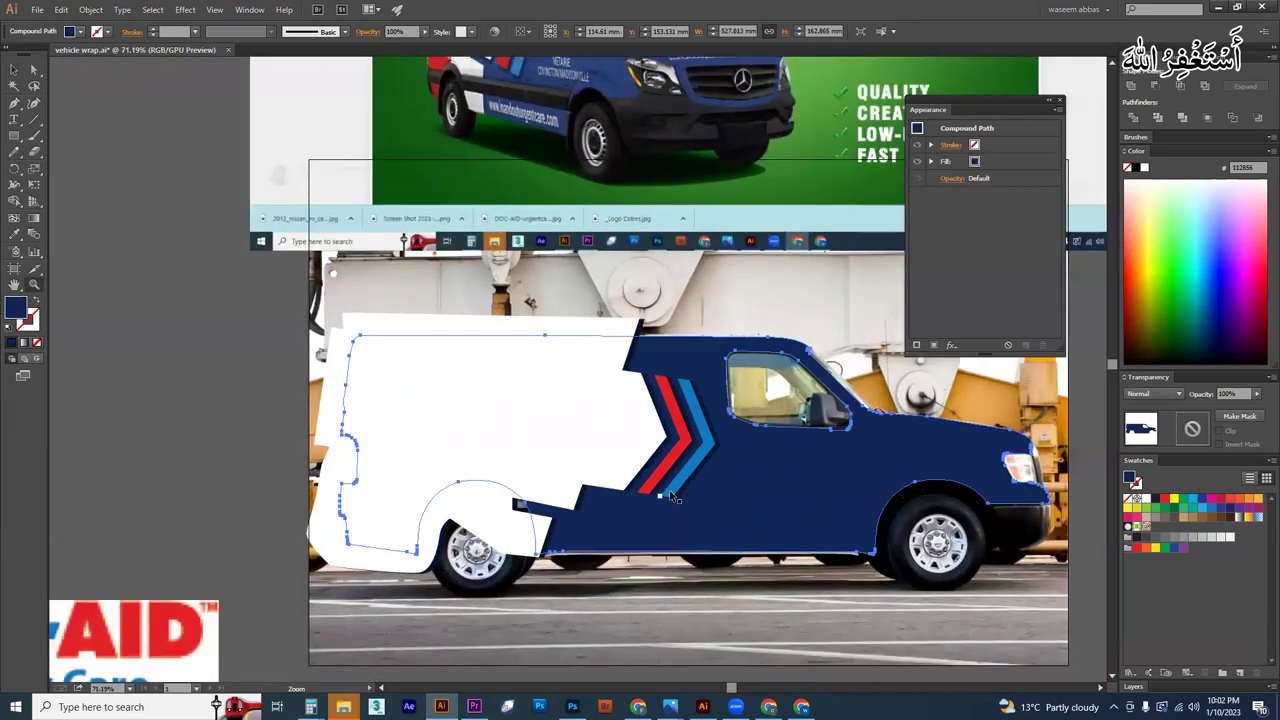
scroll(744, 468, "down", 1)
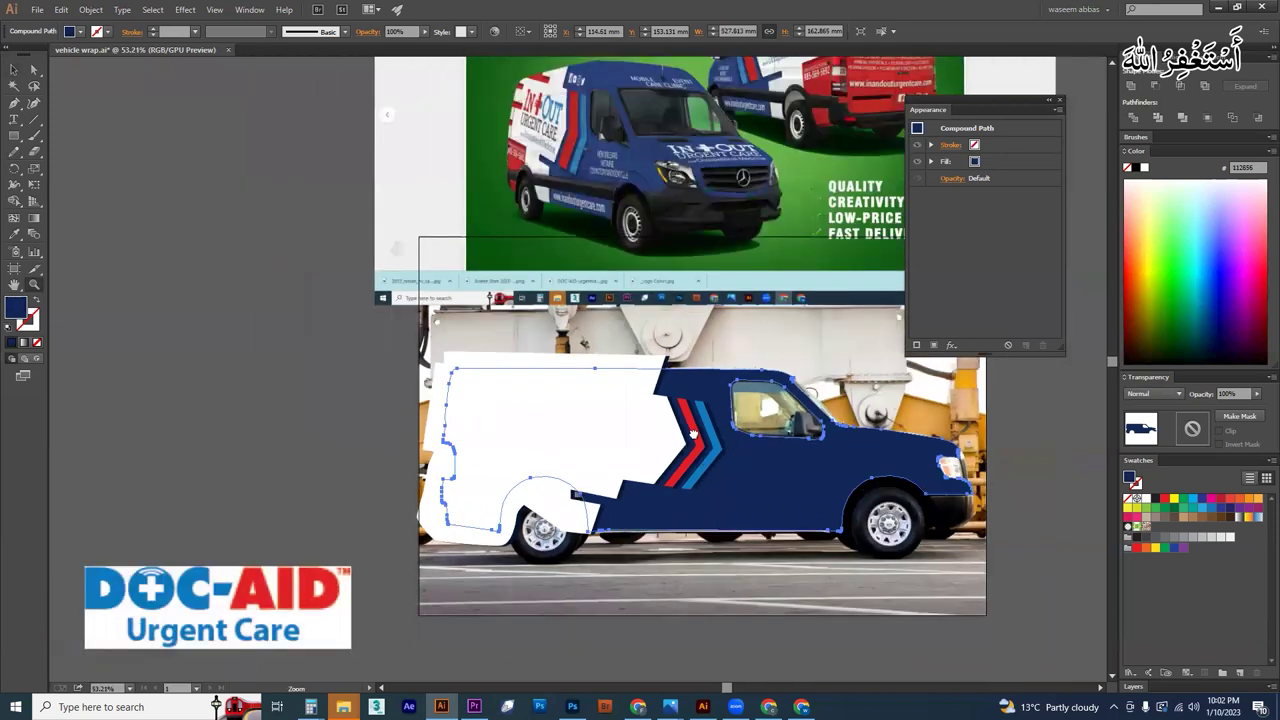
left_click_drag(751, 410, 693, 434)
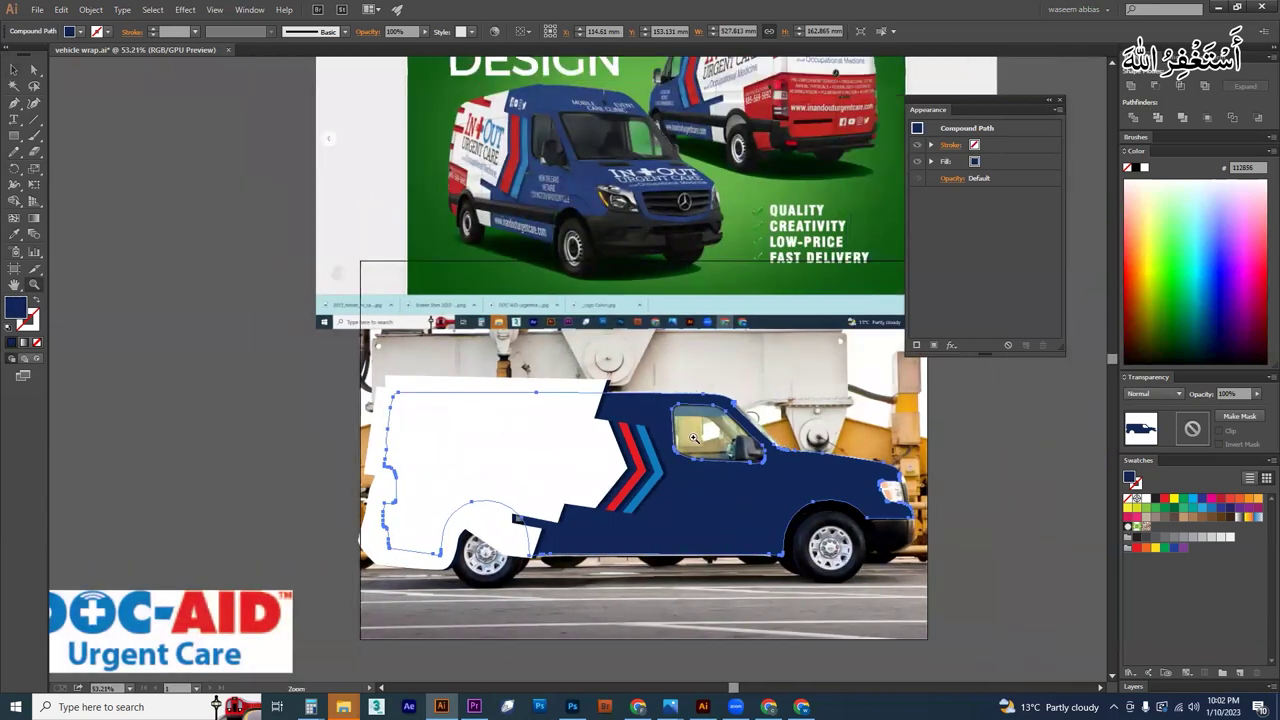
Step: Place _Logo Colors.jpg from the project folder in the document outside the artboard, for closer viewing of its fonts and colors
left_click_drag(308, 530, 330, 522)
left_click_drag(251, 648, 508, 468)
key("v")
left_click(508, 468)
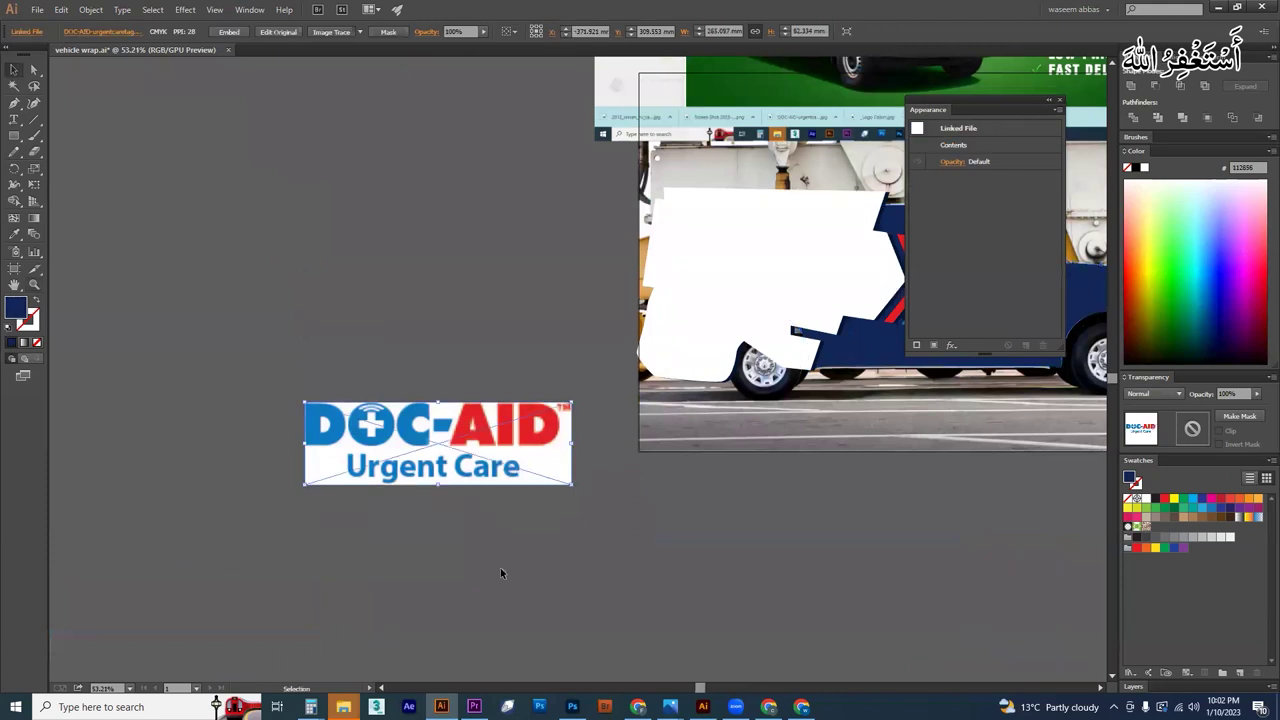
mouse_move(343, 707)
left_click(642, 650)
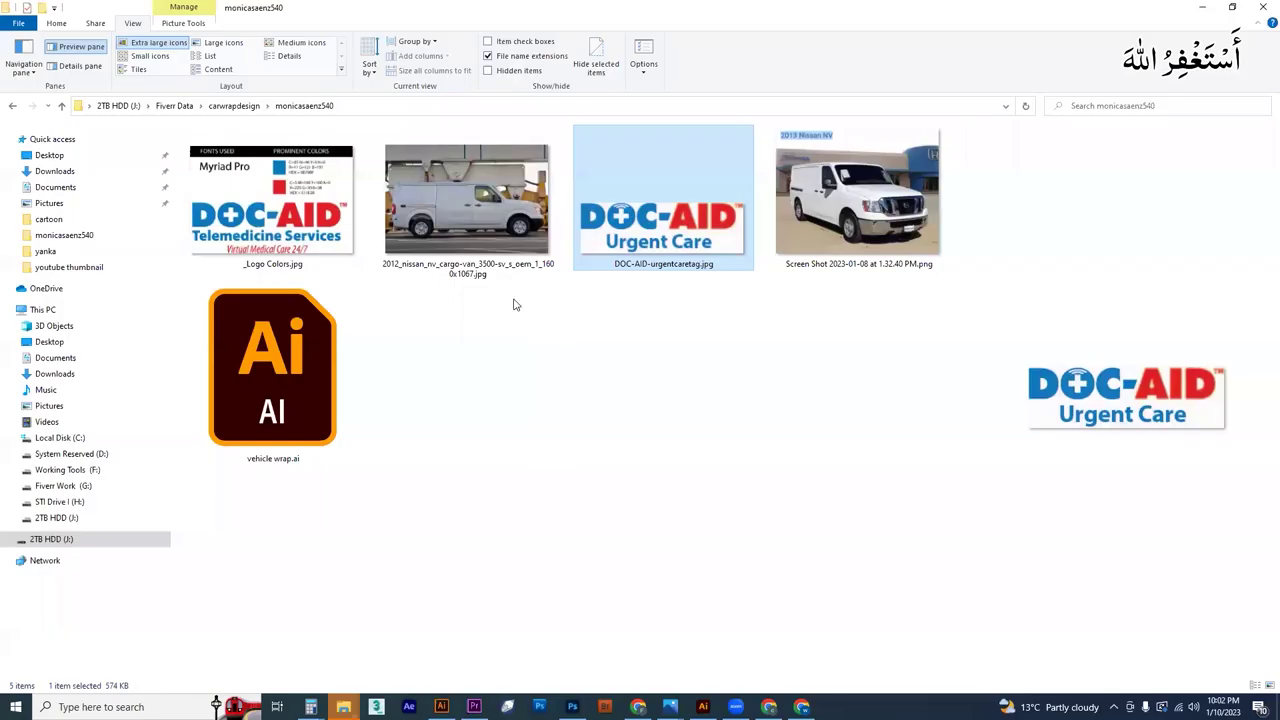
left_click_drag(262, 220, 377, 556)
left_click_drag(572, 519, 715, 401)
key("z")
left_click_drag(522, 483, 768, 491)
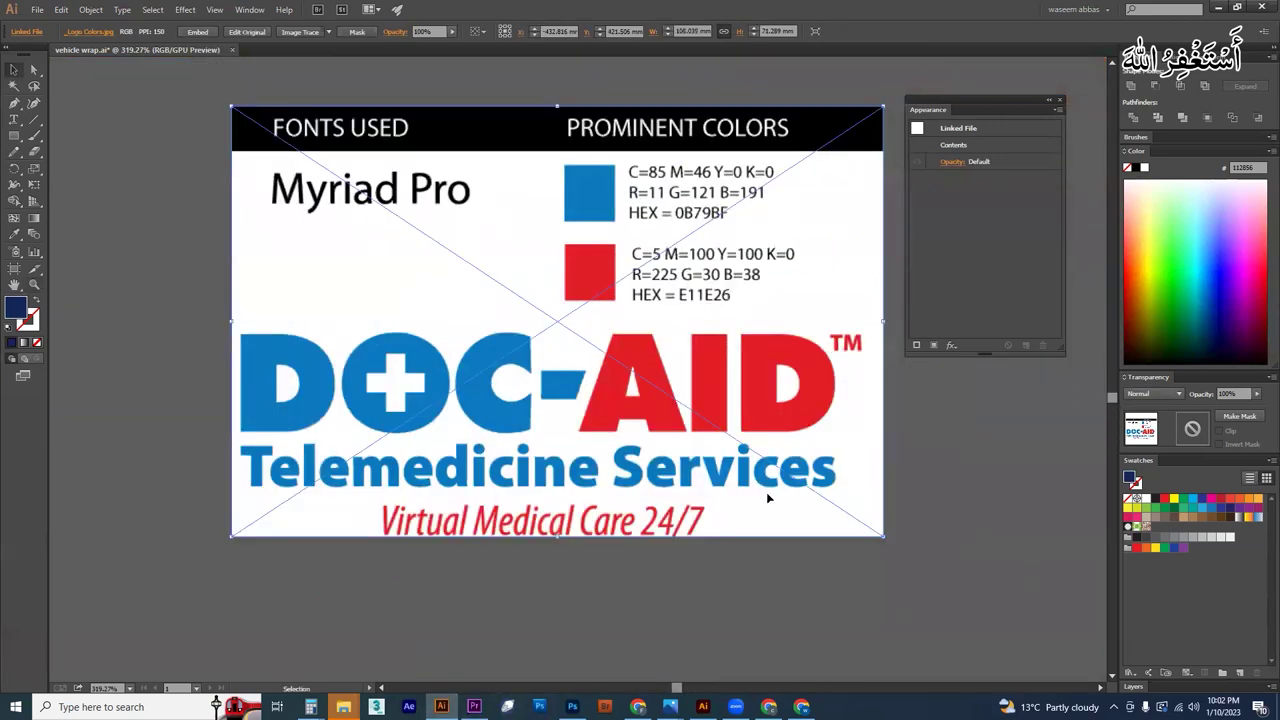
Step: Embed the _Logo Colors.jpg image and place a duplicate beside it, outside the artboard
left_click(197, 31)
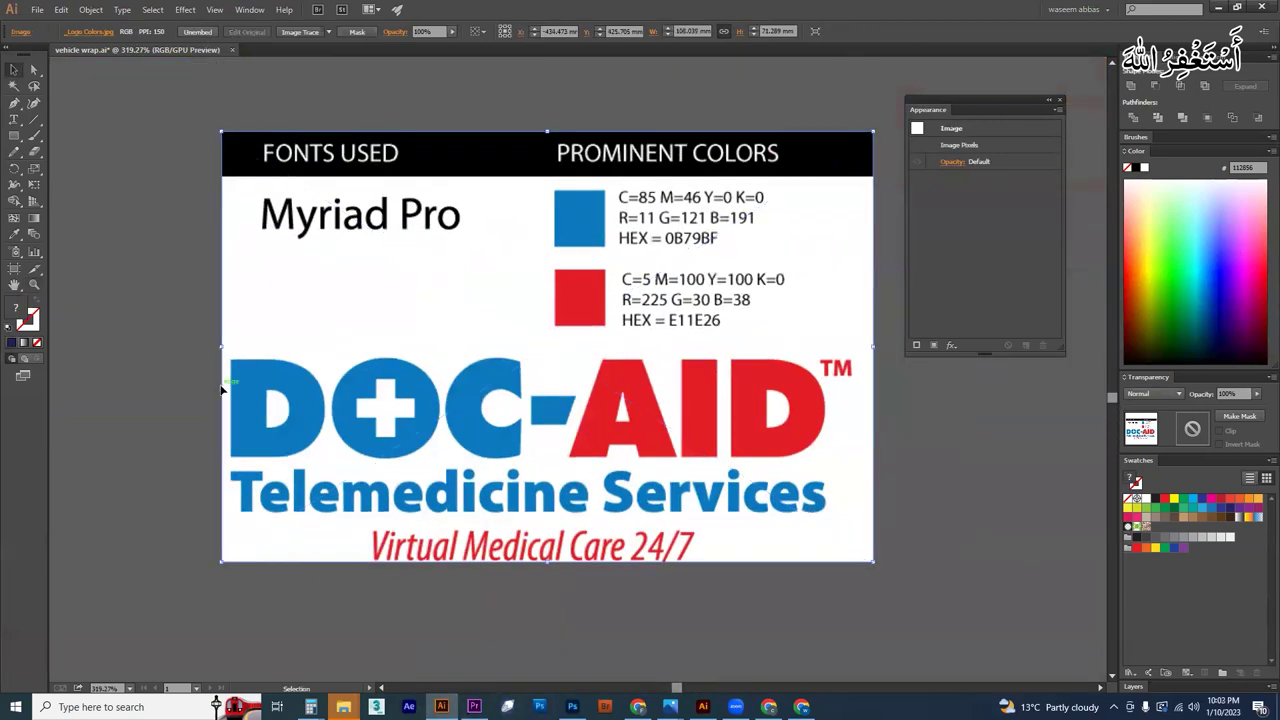
left_click_drag(314, 333, 1010, 441)
Step: Draw a rectangle over the original image's DOC-AID Telemedicine Services artwork and use it as a clipping mask to isolate the logo
key("m")
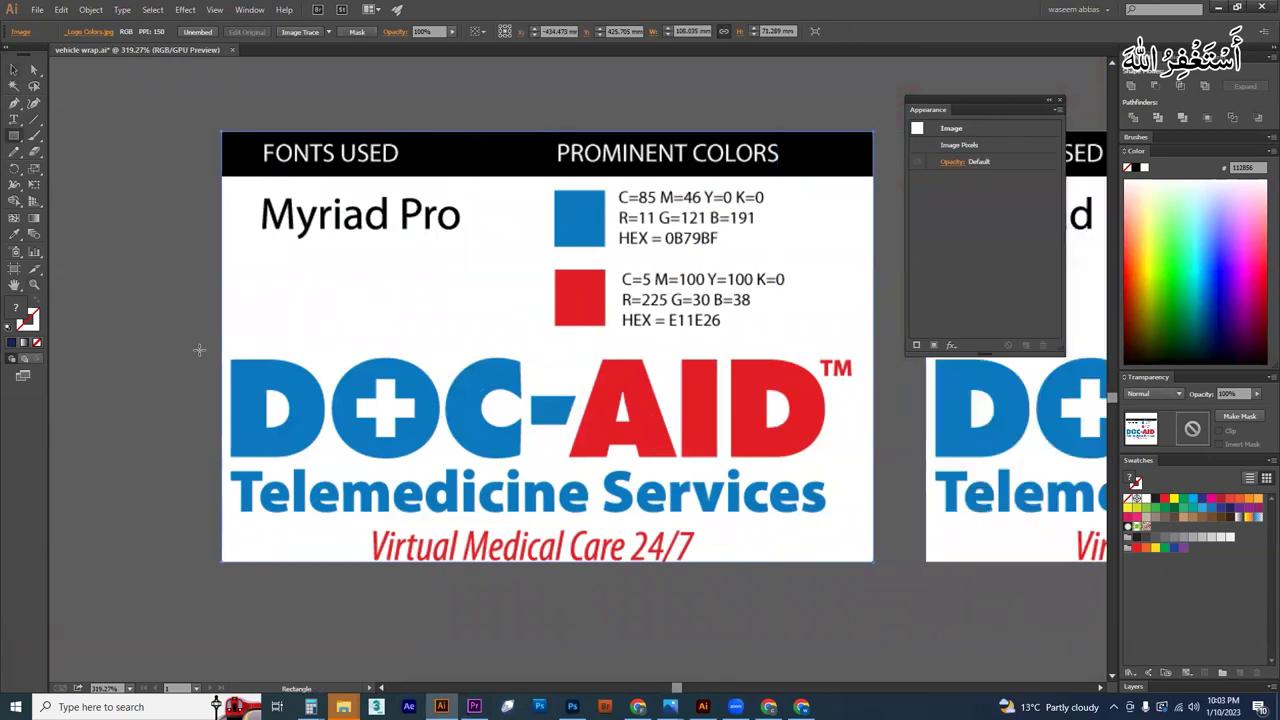
left_click_drag(222, 340, 874, 562)
key("v")
left_click(681, 305, "shift")
right_click(681, 304)
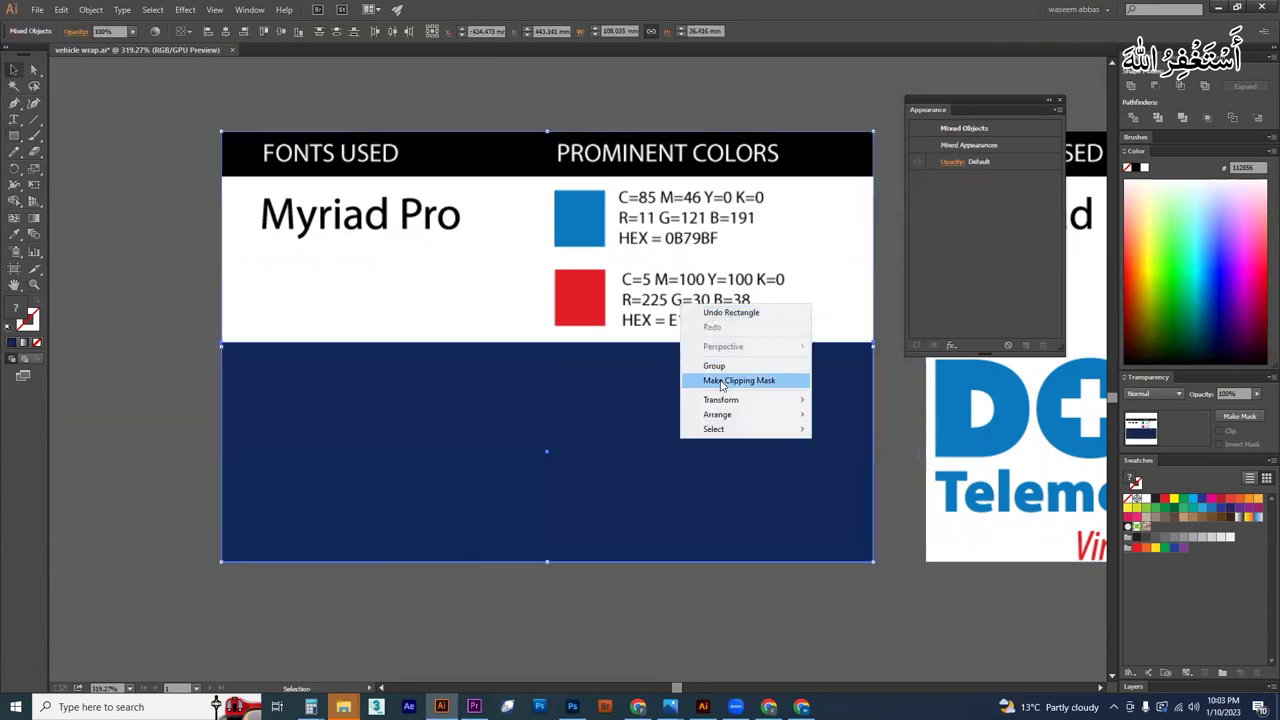
left_click(722, 382)
left_click(776, 597)
Step: Move the clipped Telemedicine Services logo onto the van's white side panel, enlarge it and tilt it slightly clockwise
scroll(408, 286, "down", 9)
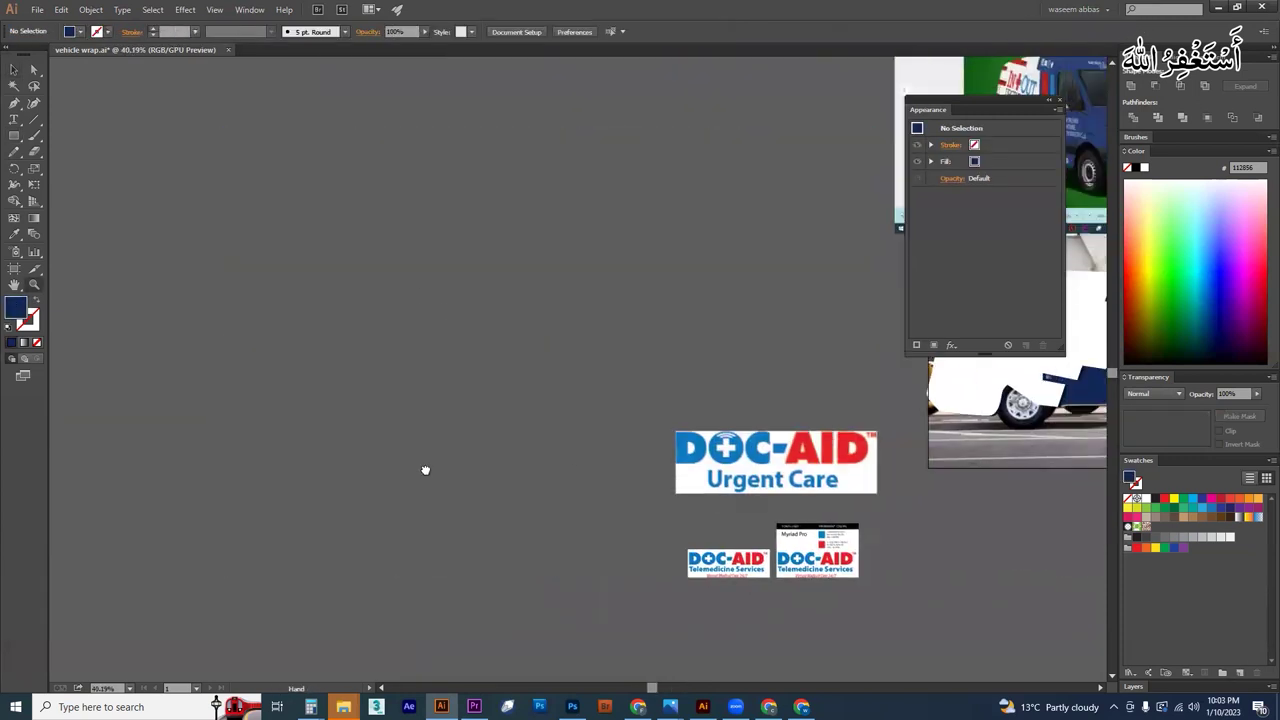
left_click_drag(400, 560, 703, 321)
key("ctrl+space")
left_click_drag(695, 314, 820, 381)
scroll(819, 381, "up", 4)
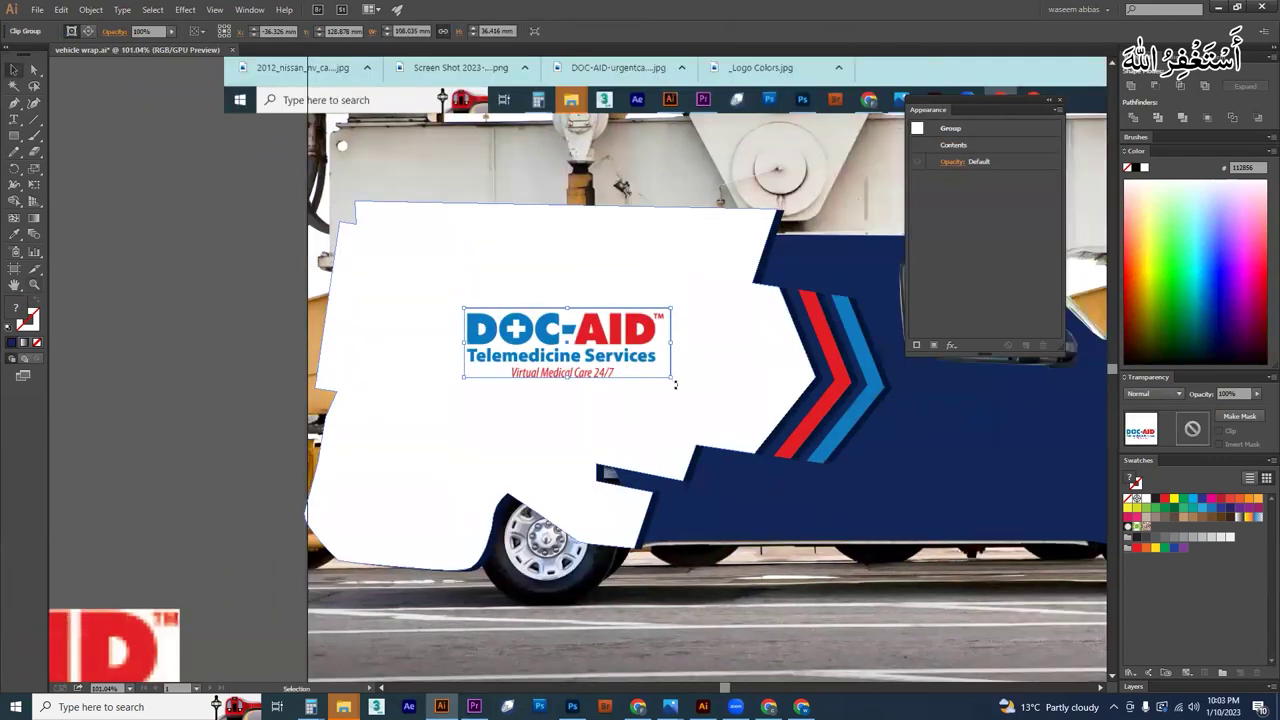
mouse_move(675, 384)
left_mouse_down()
mouse_move(664, 400)
mouse_move(766, 442)
mouse_move(696, 392)
left_mouse_up()
left_click_drag(758, 440, 753, 440)
left_click(186, 344)
Step: Compare the van with the reference wrap and examine the lettering along the reference van's door and lower side
left_click(516, 388, "ctrl+alt")
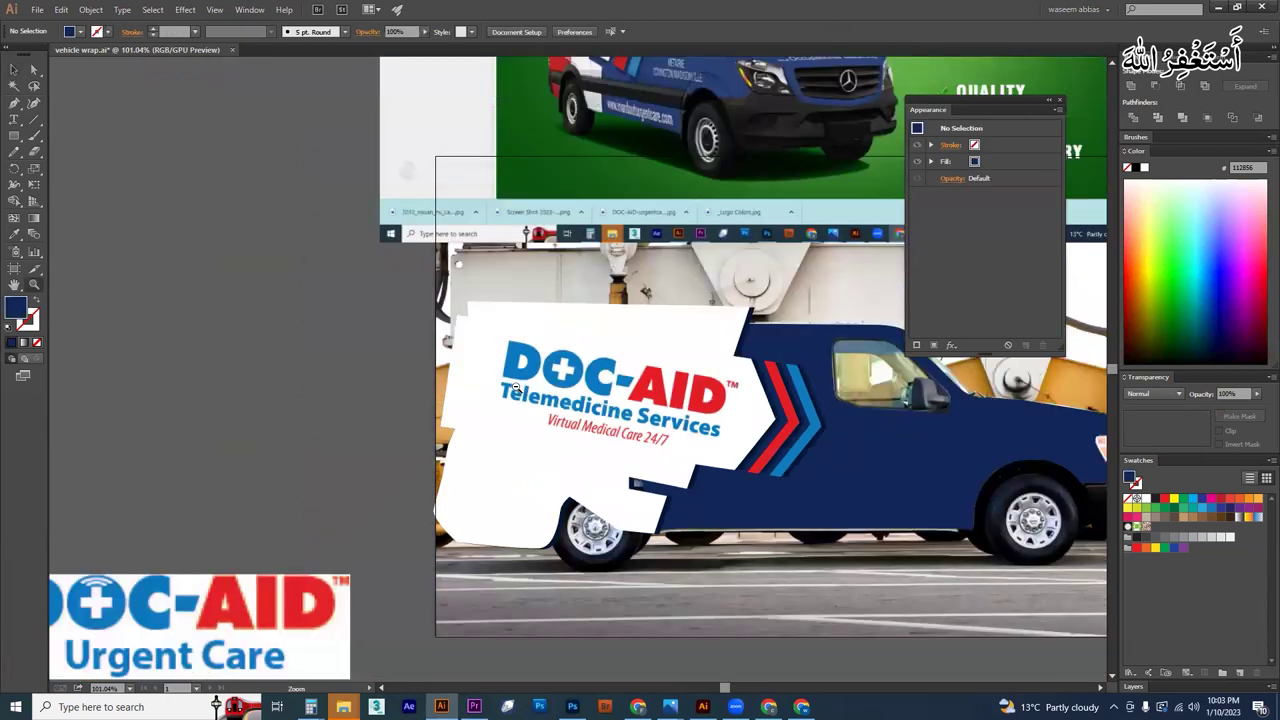
left_click(630, 464, "ctrl+alt")
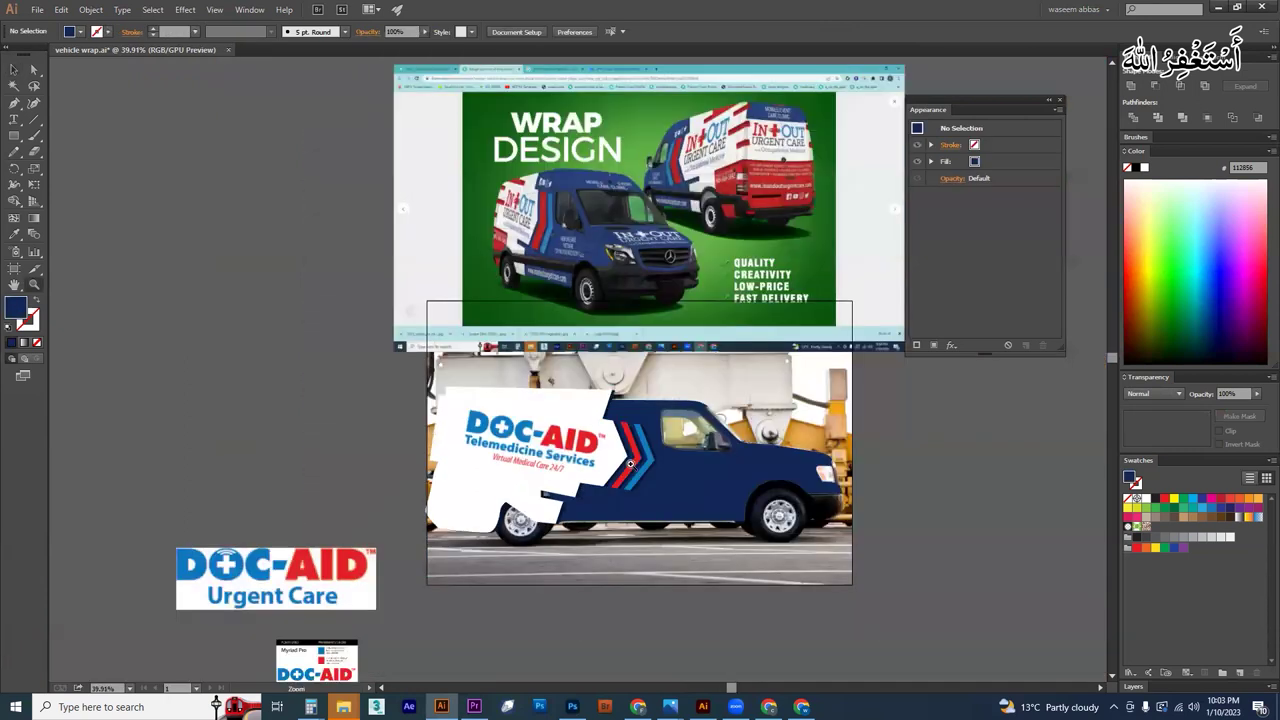
scroll(600, 430, "up", 3)
scroll(667, 430, "down", 2)
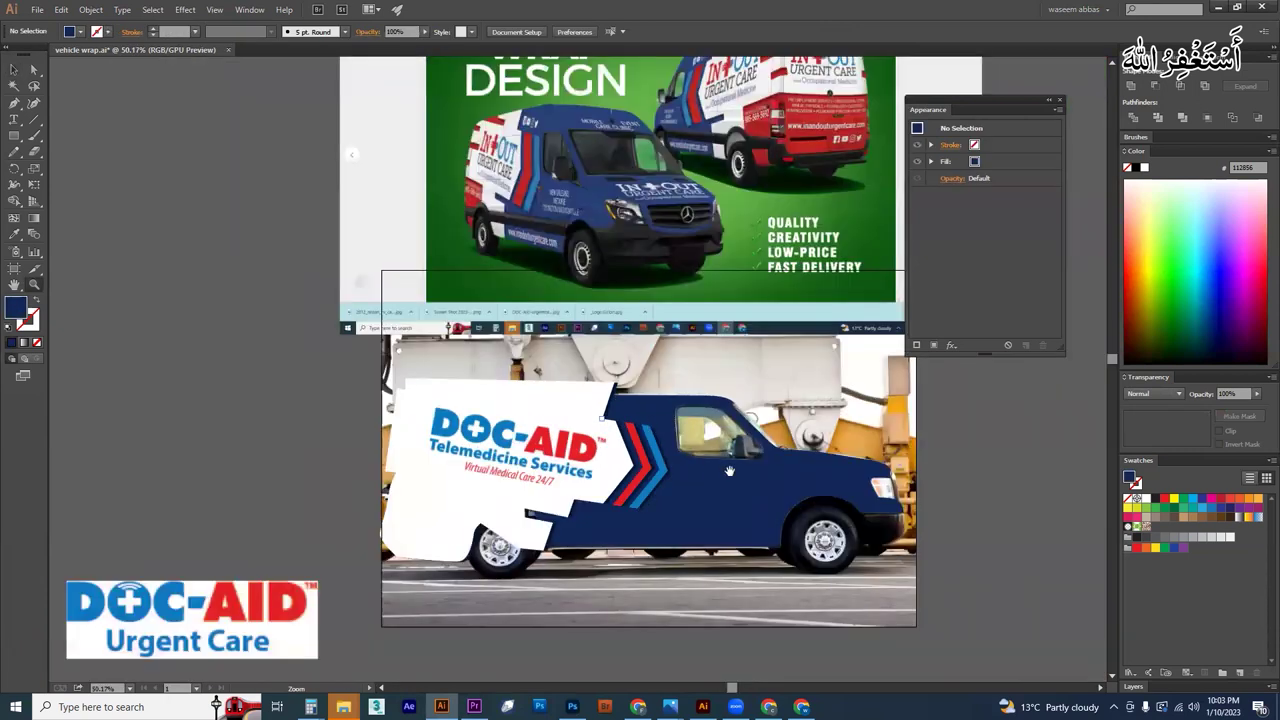
left_click_drag(711, 469, 729, 443)
scroll(554, 200, "up", 7)
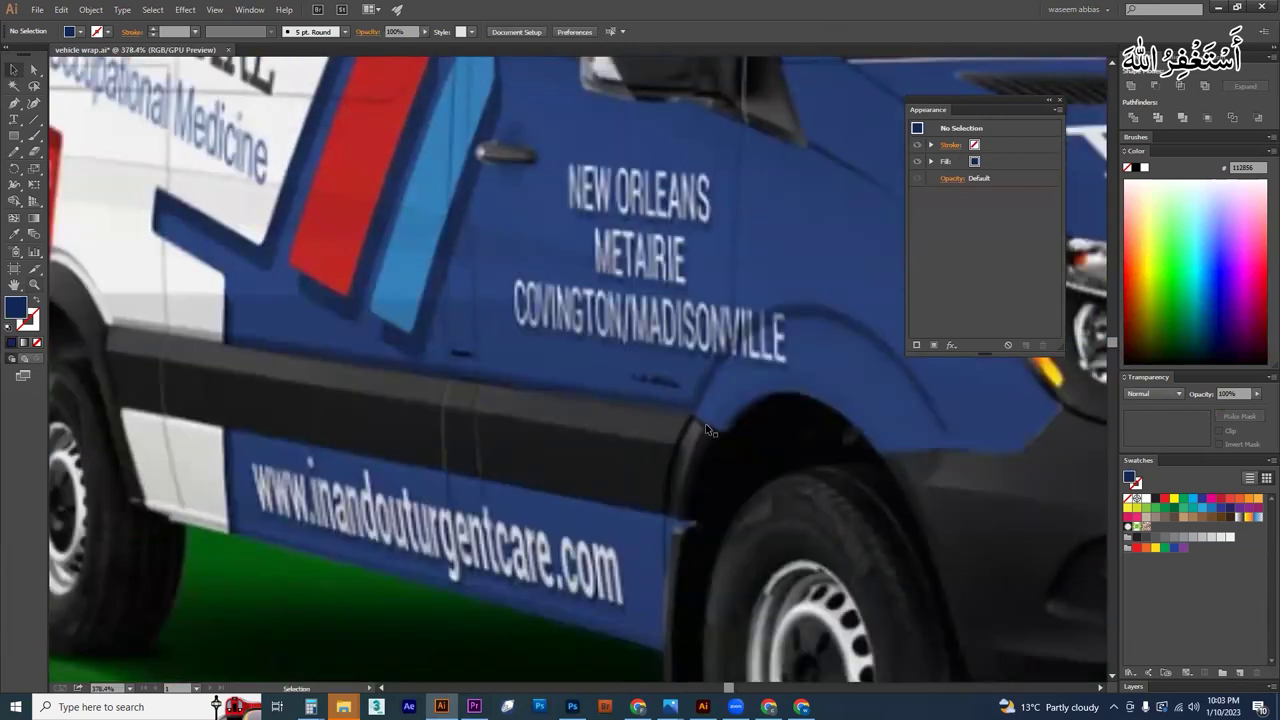
left_click_drag(749, 493, 454, 333)
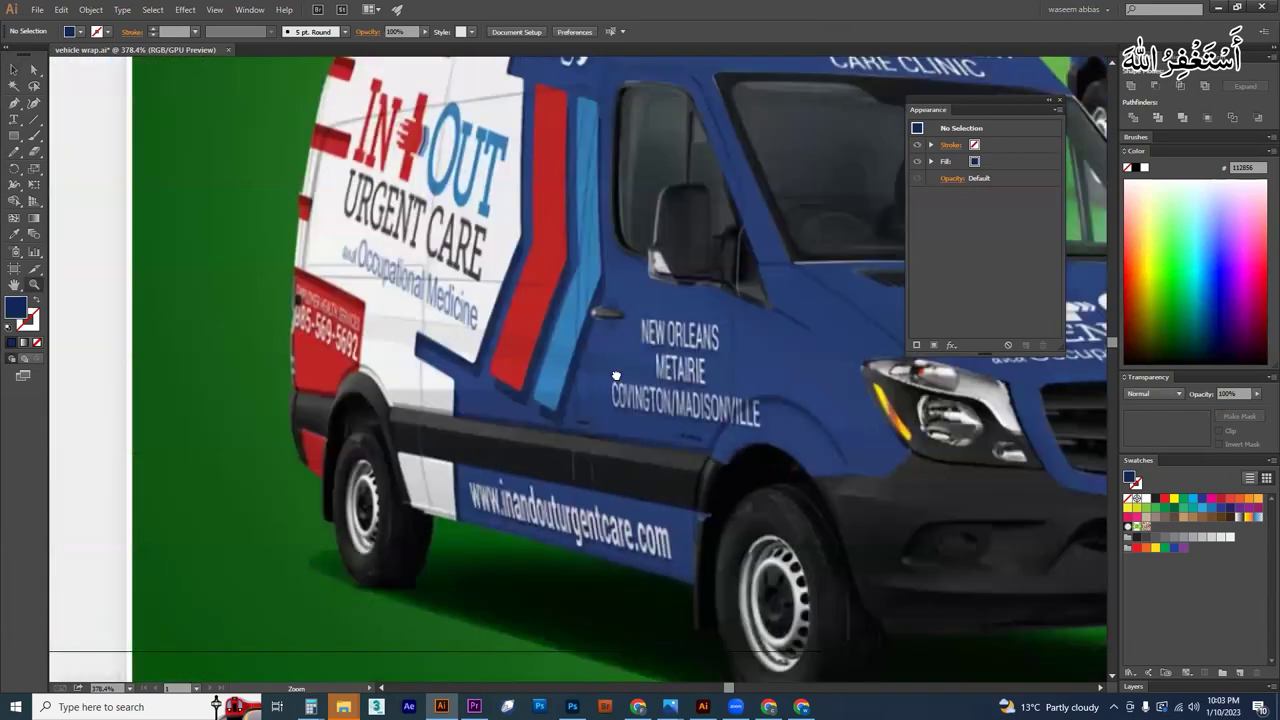
scroll(616, 375, "down", 4)
scroll(645, 472, "down", 3)
left_click_drag(588, 460, 582, 438)
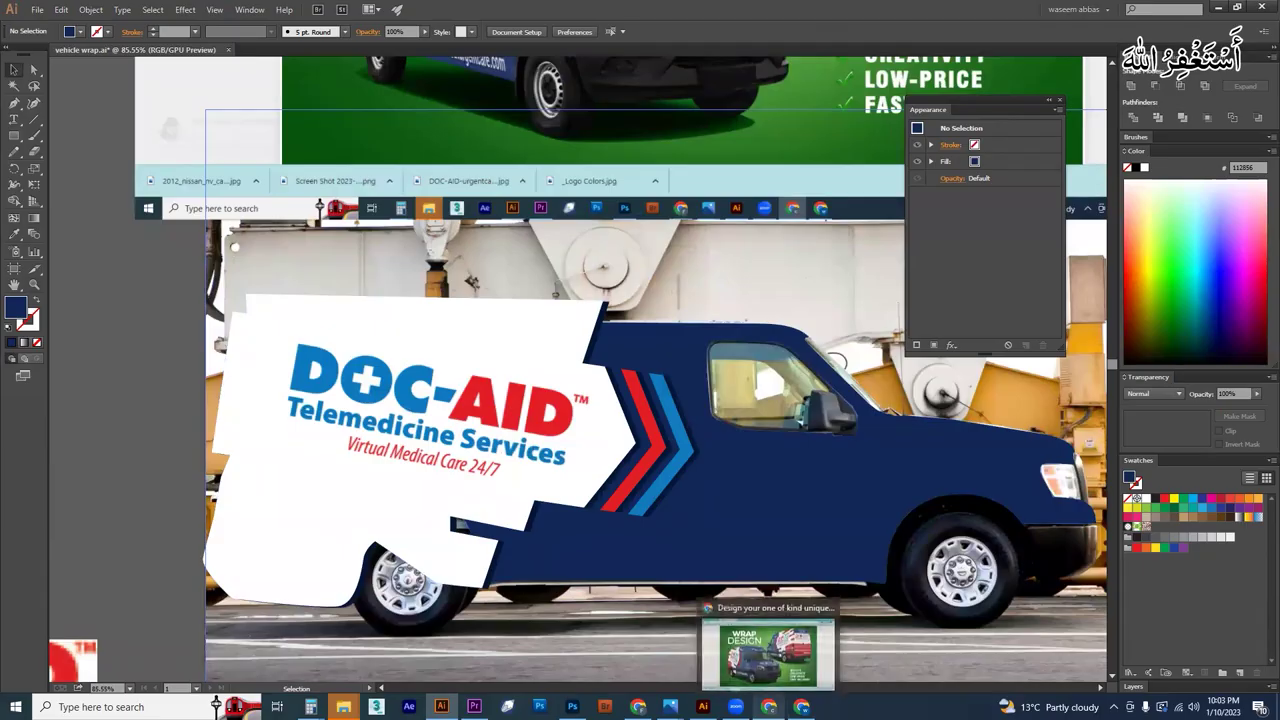
Step: Switch to Chrome and search for doc-aid in a new tab
left_click(769, 706)
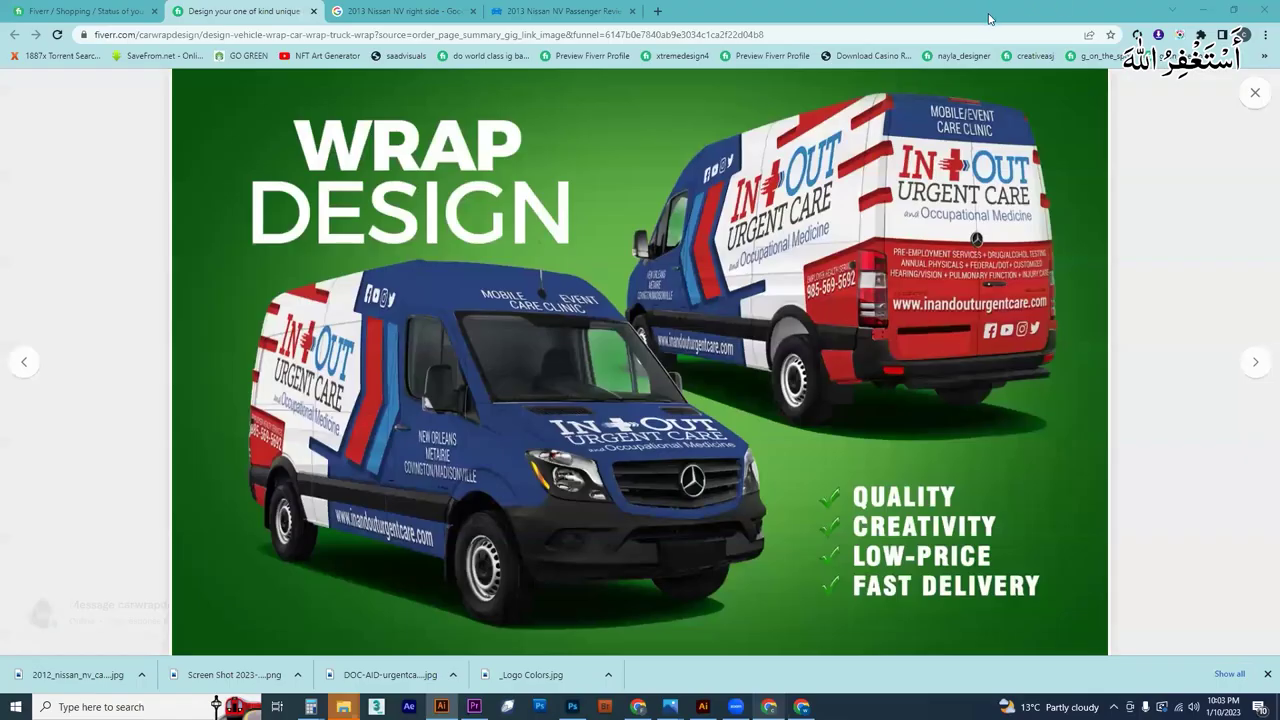
double_click(988, 18)
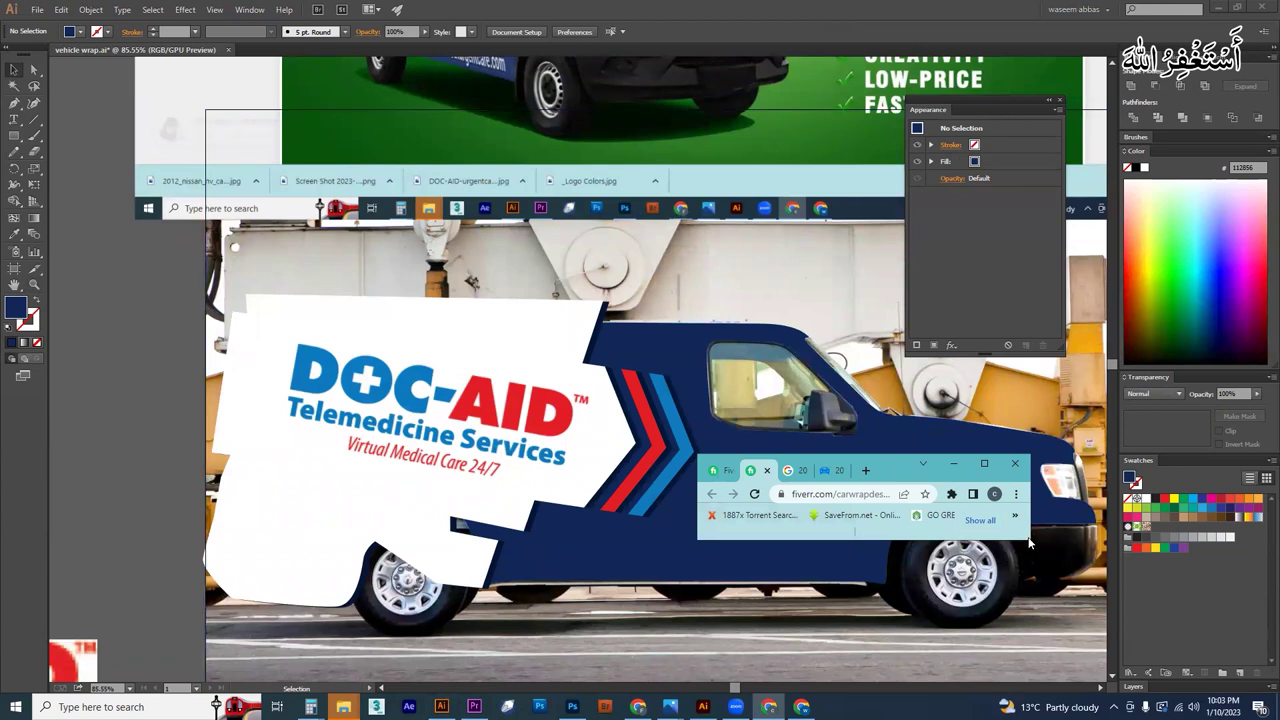
left_click(988, 463)
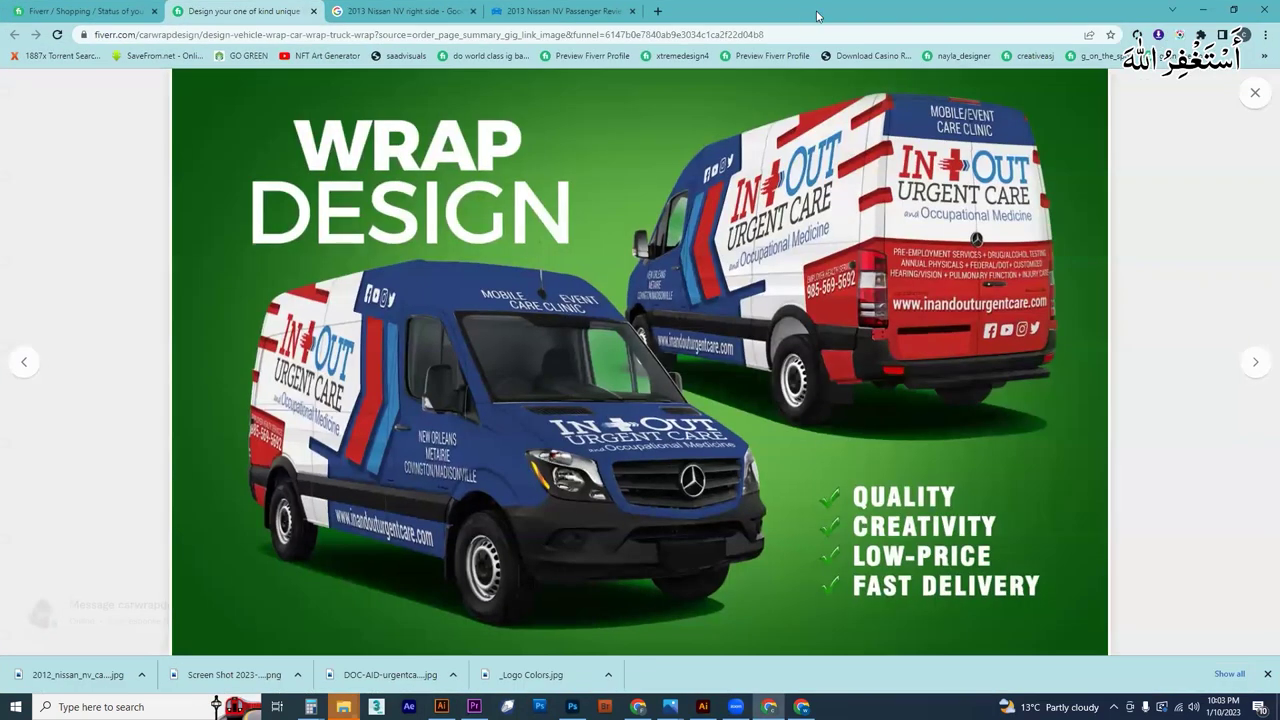
left_click_drag(818, 16, 914, 361)
left_click(920, 357)
left_click(905, 379)
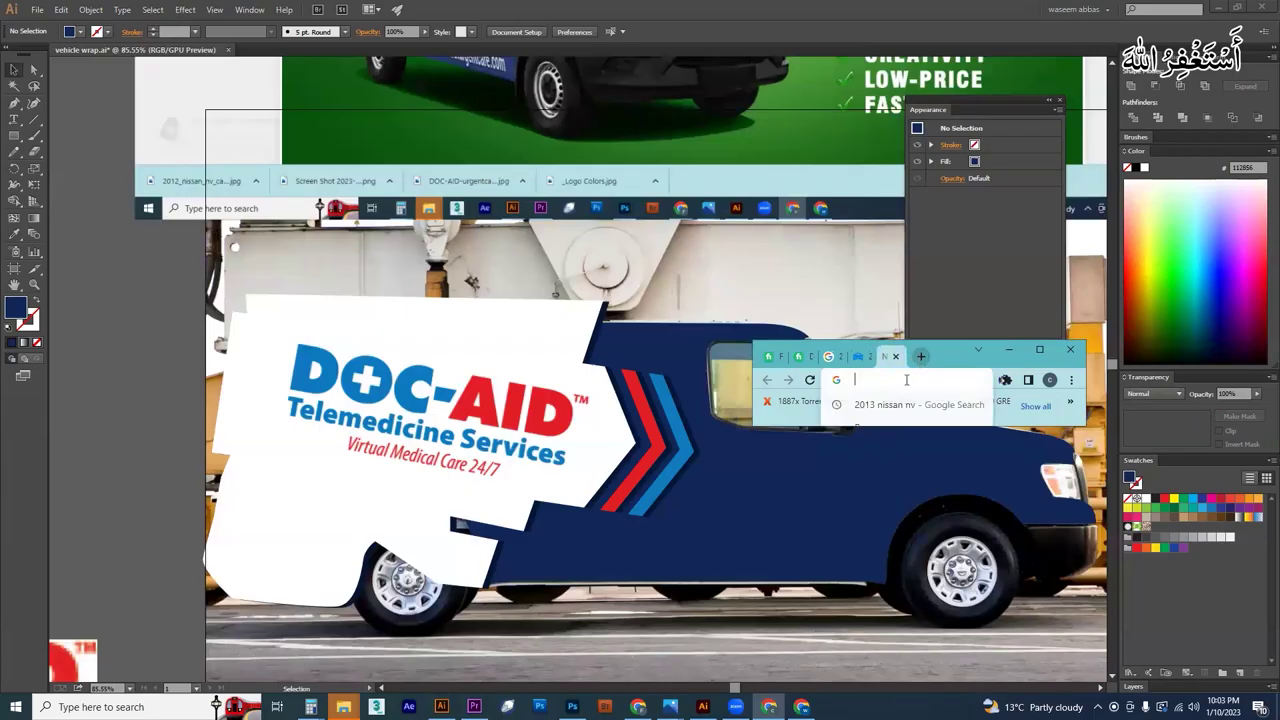
type("doc")
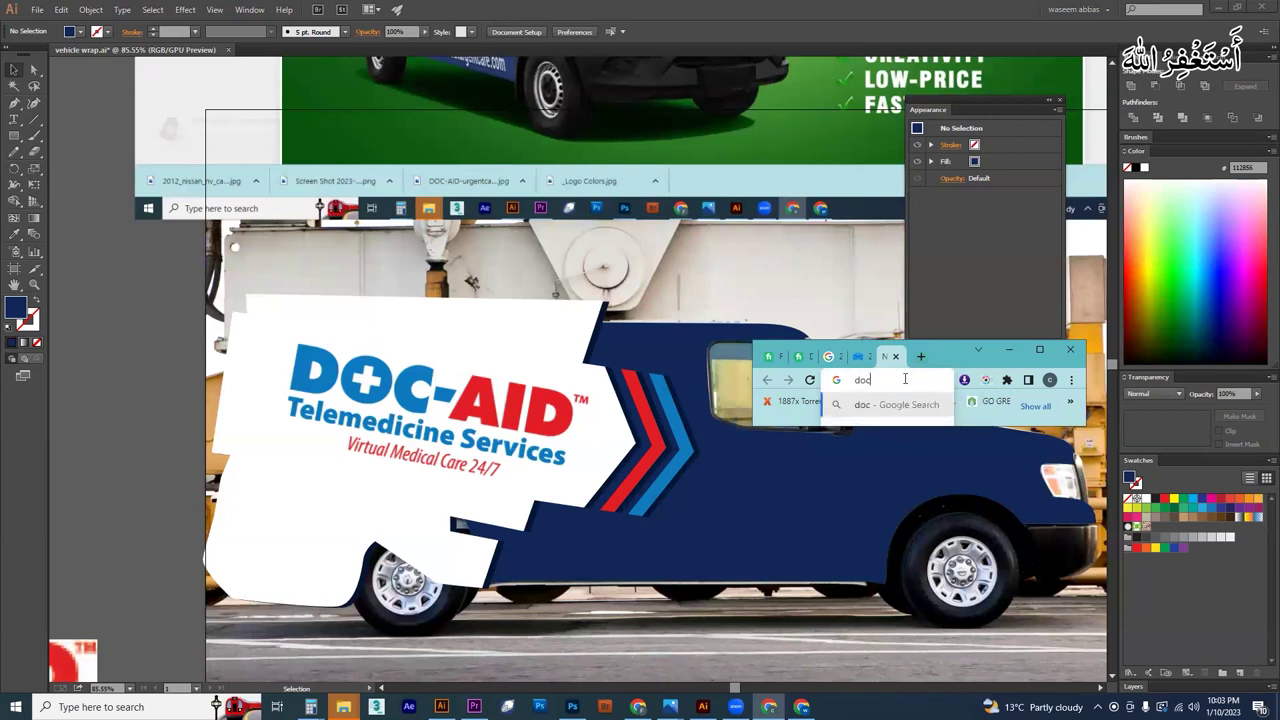
type("-aid")
key("Return")
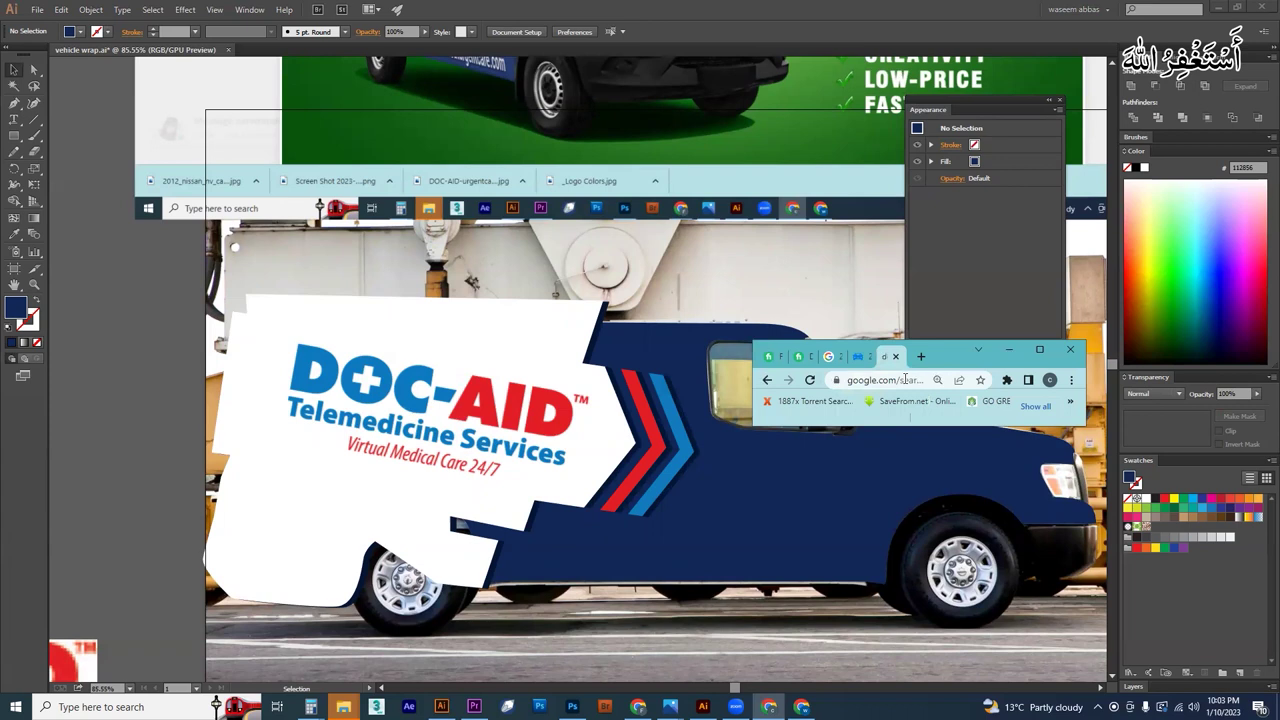
Step: Look through the DOC-AID Urgent Care home page and copy its web address
left_click(1041, 352)
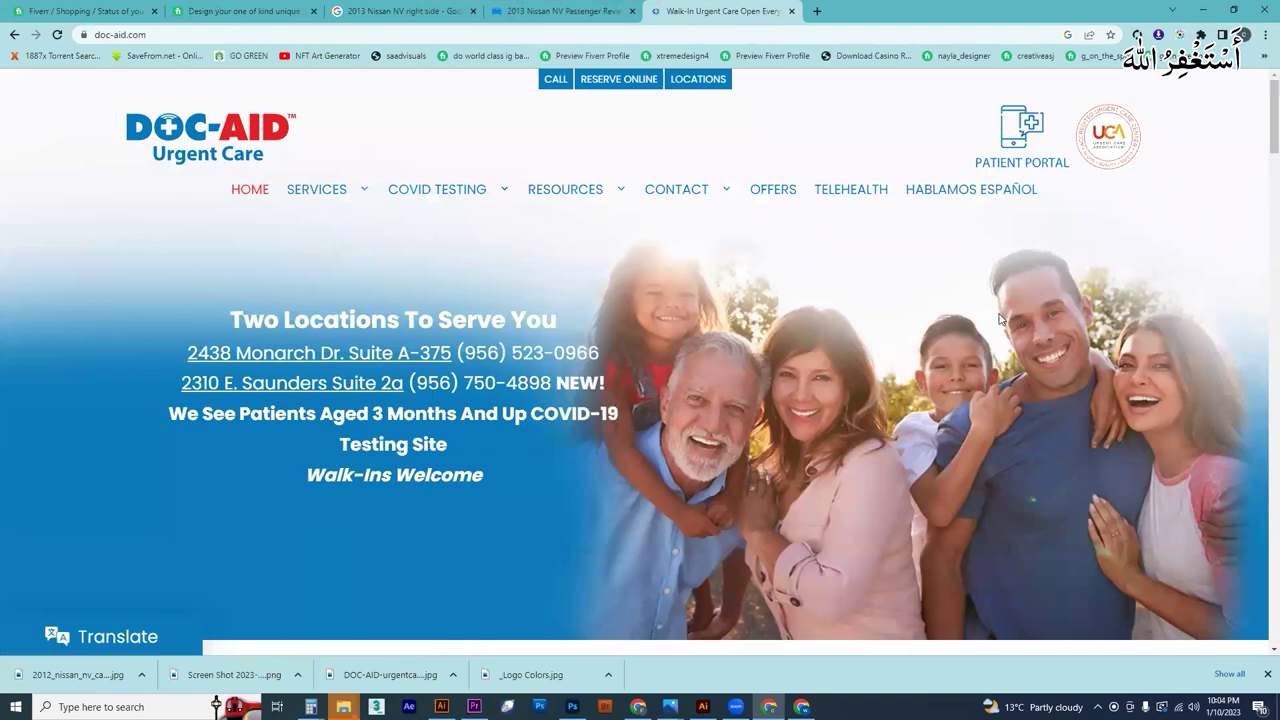
left_click_drag(1272, 123, 1272, 232)
left_click_drag(1261, 382, 1261, 565)
left_click(126, 34)
key("ctrl+c")
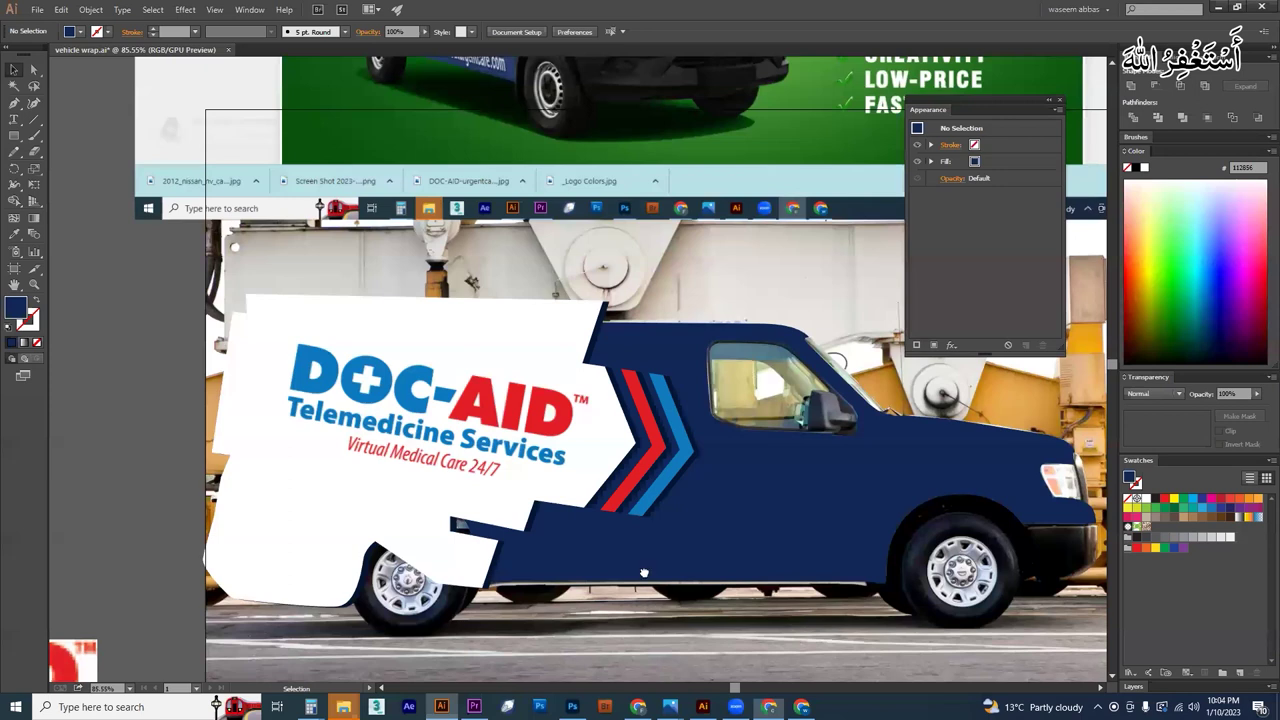
Step: Back in Illustrator, paste the copied web address as text, enlarge it to about 224 mm wide and move it onto the van's lower side
scroll(566, 600, "down", 3)
scroll(530, 625, "up", 2, "alt")
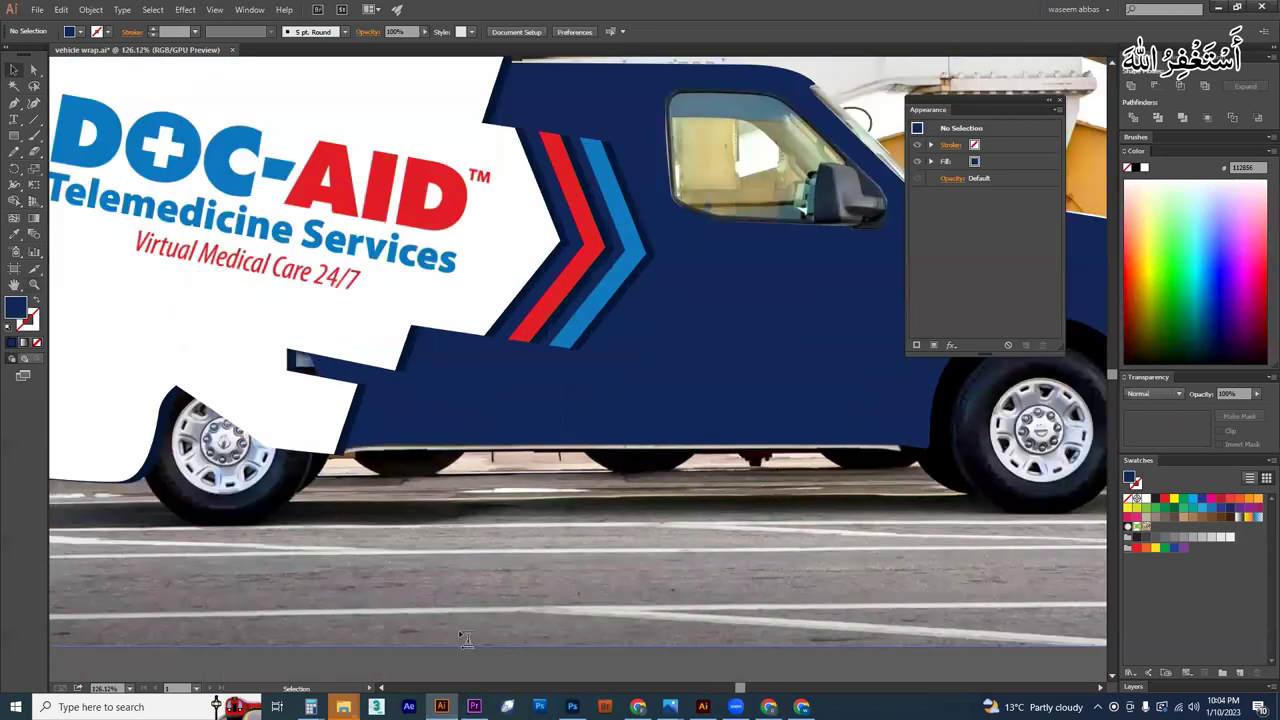
key("t")
left_click(457, 571)
key("ctrl+v")
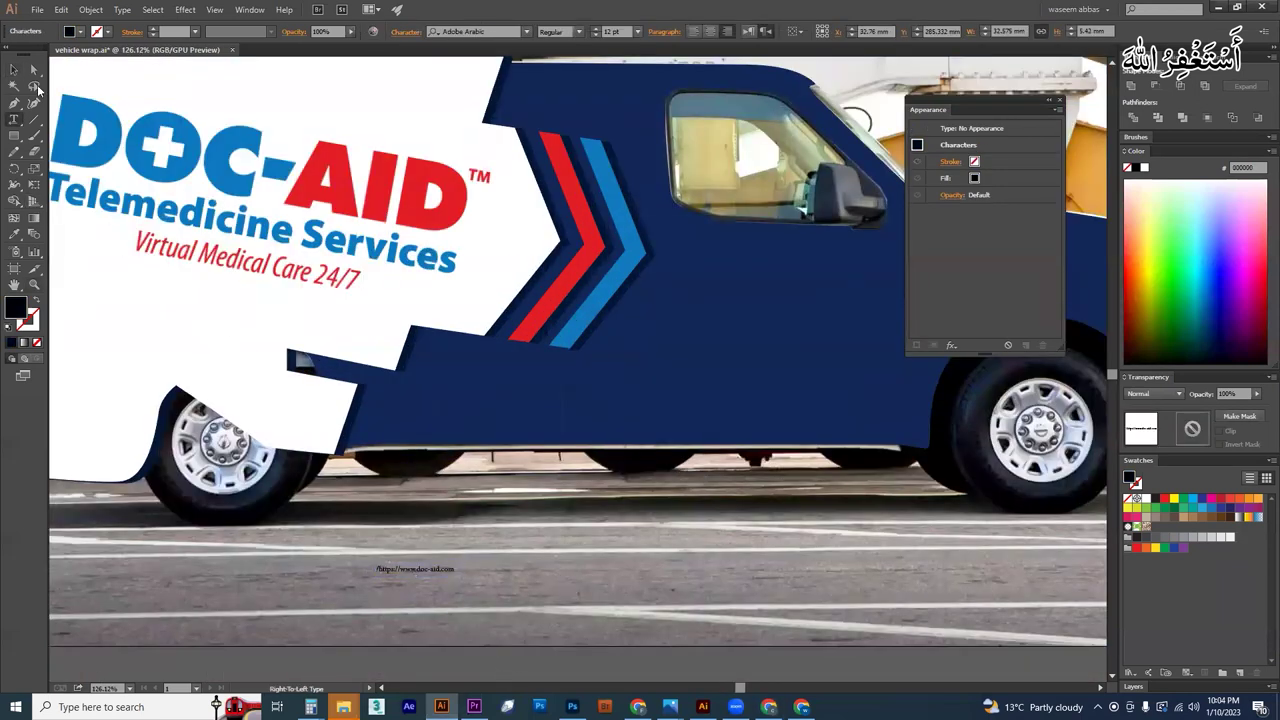
left_click(14, 69)
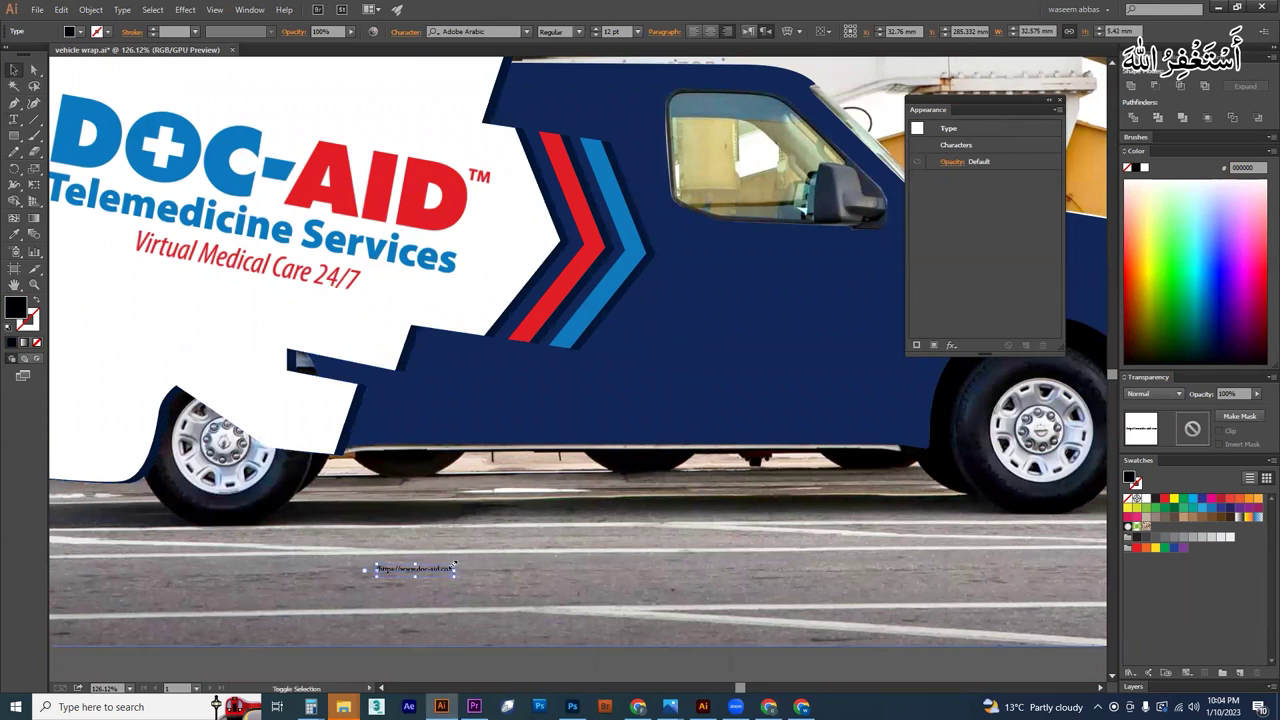
left_click_drag(455, 565, 910, 488)
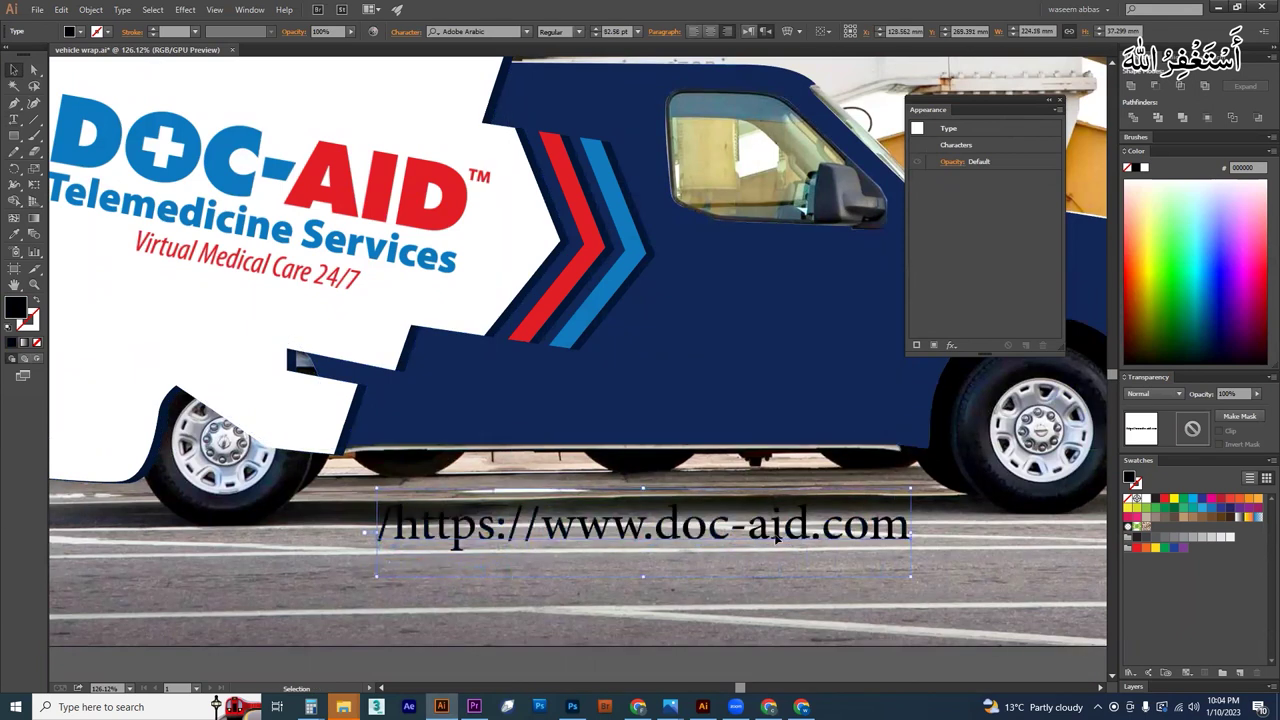
left_click_drag(775, 538, 738, 421)
key("t")
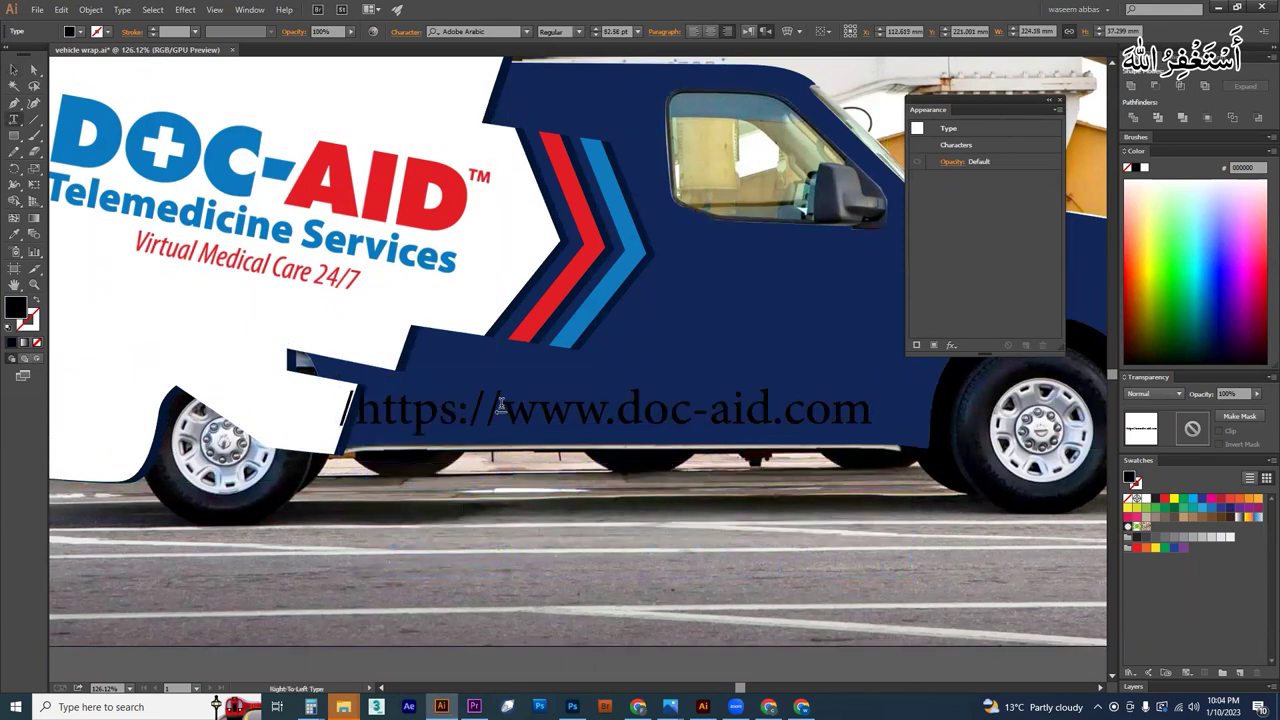
left_click_drag(501, 405, 357, 400)
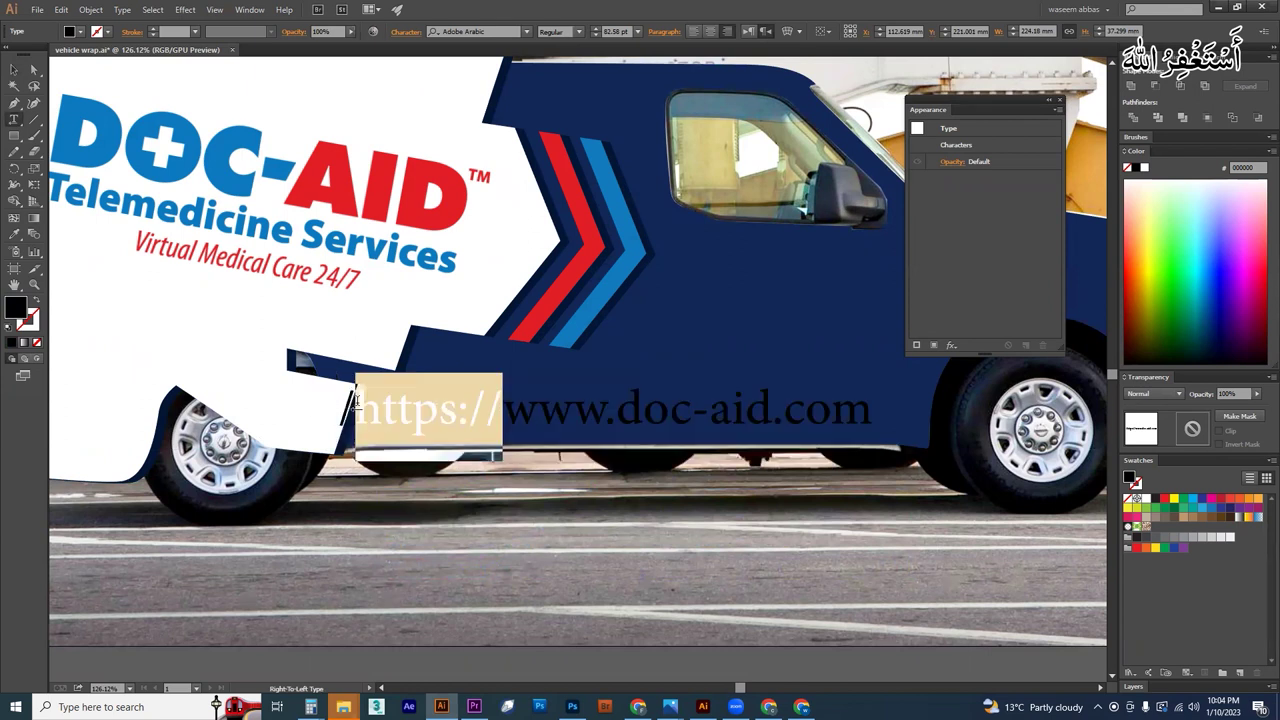
key("BackSpace")
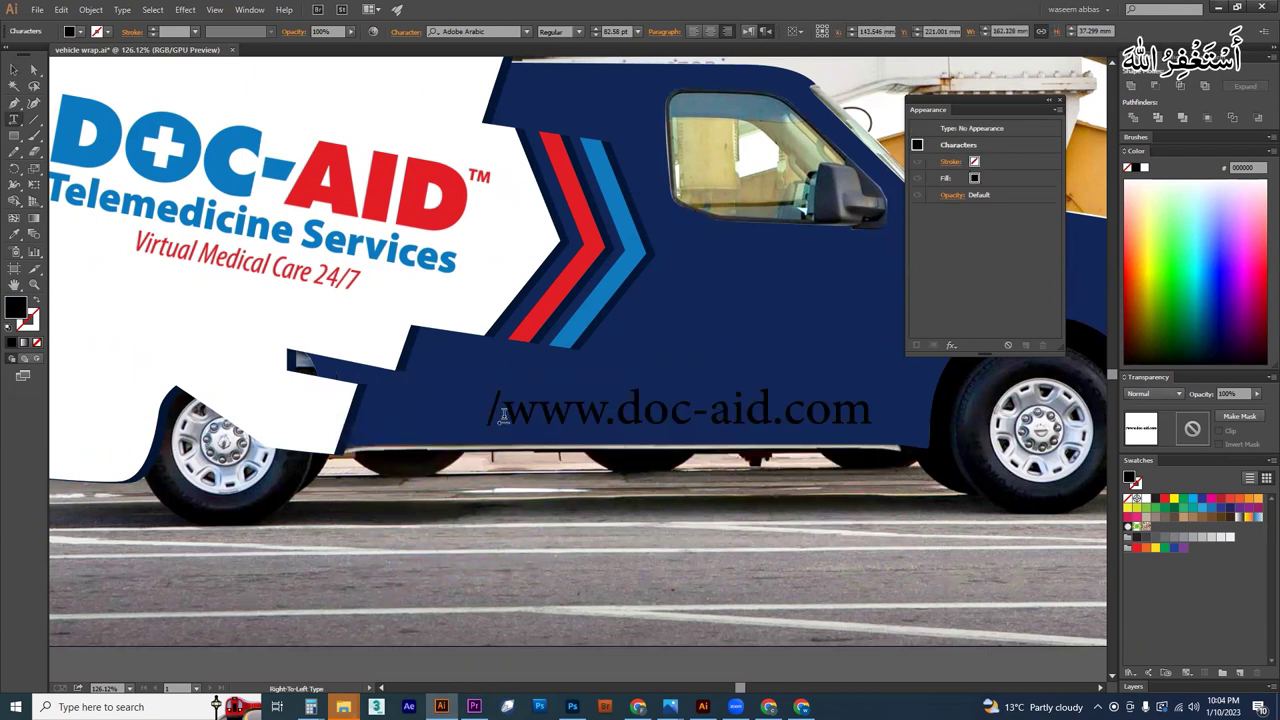
left_click(14, 70)
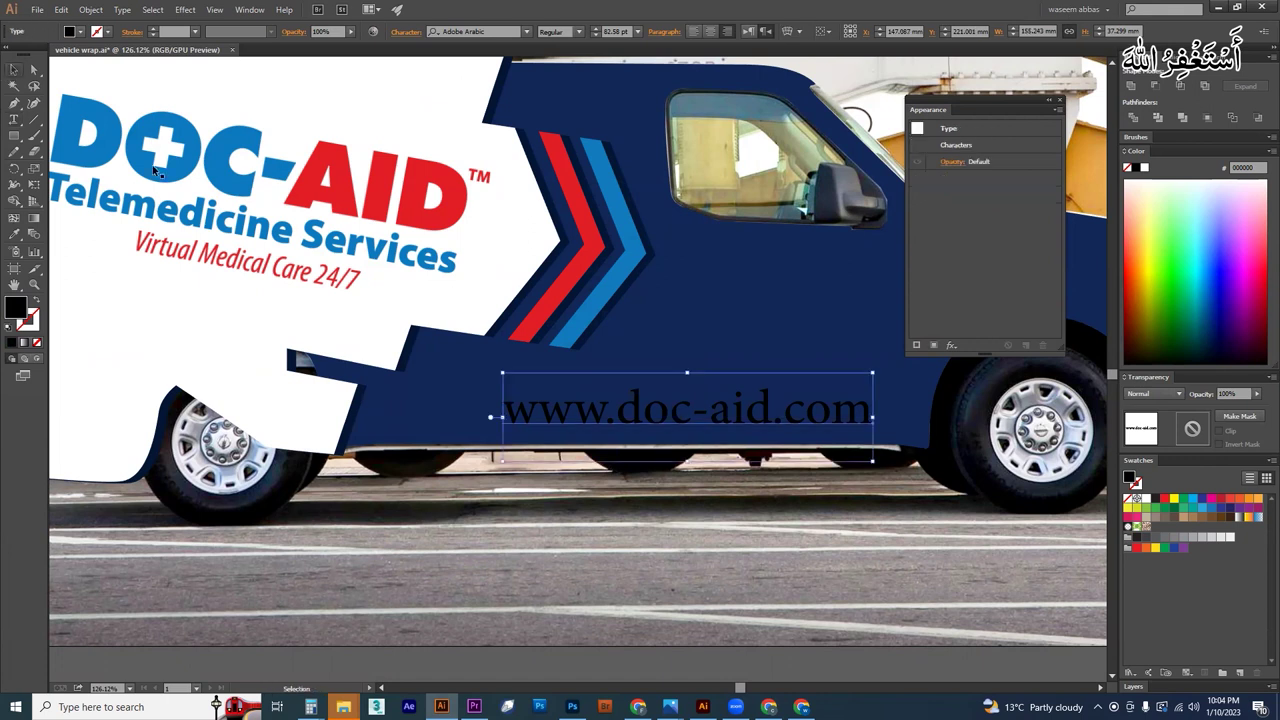
left_click_drag(676, 423, 648, 423)
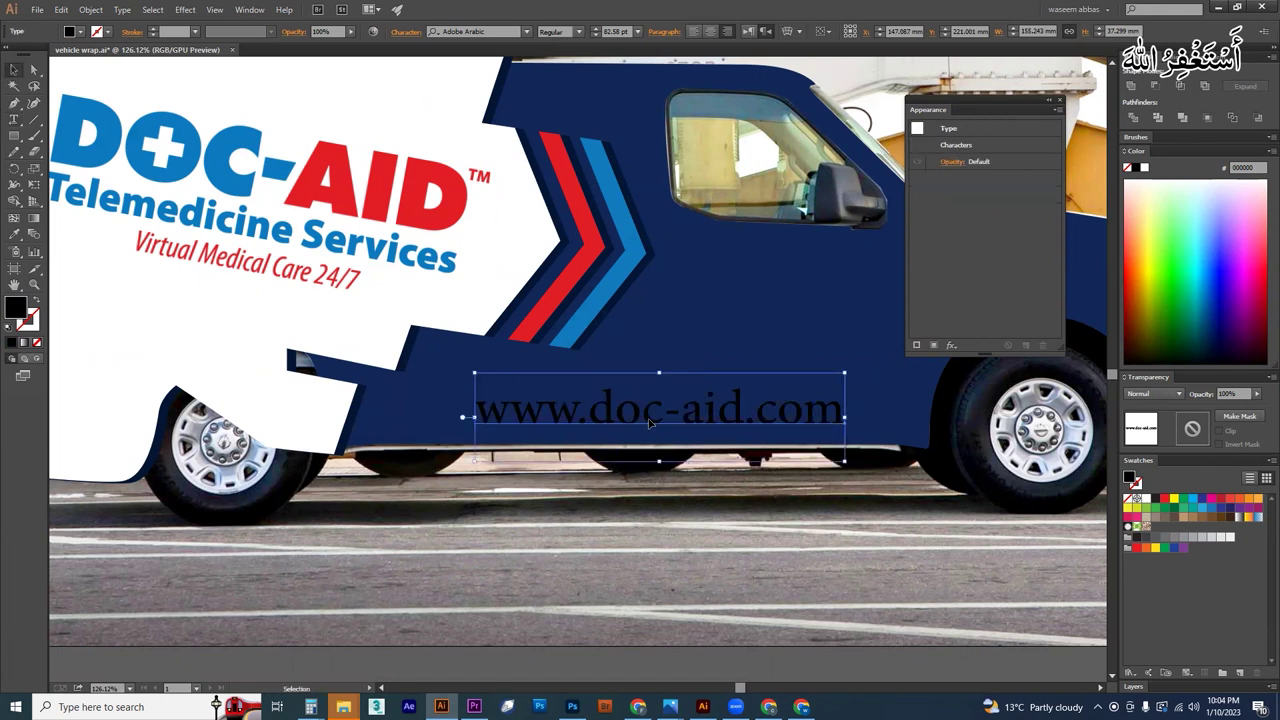
Step: Set the web address in Montserrat Bold and scale it down to about 194 mm wide on the lower door area
left_click(458, 31)
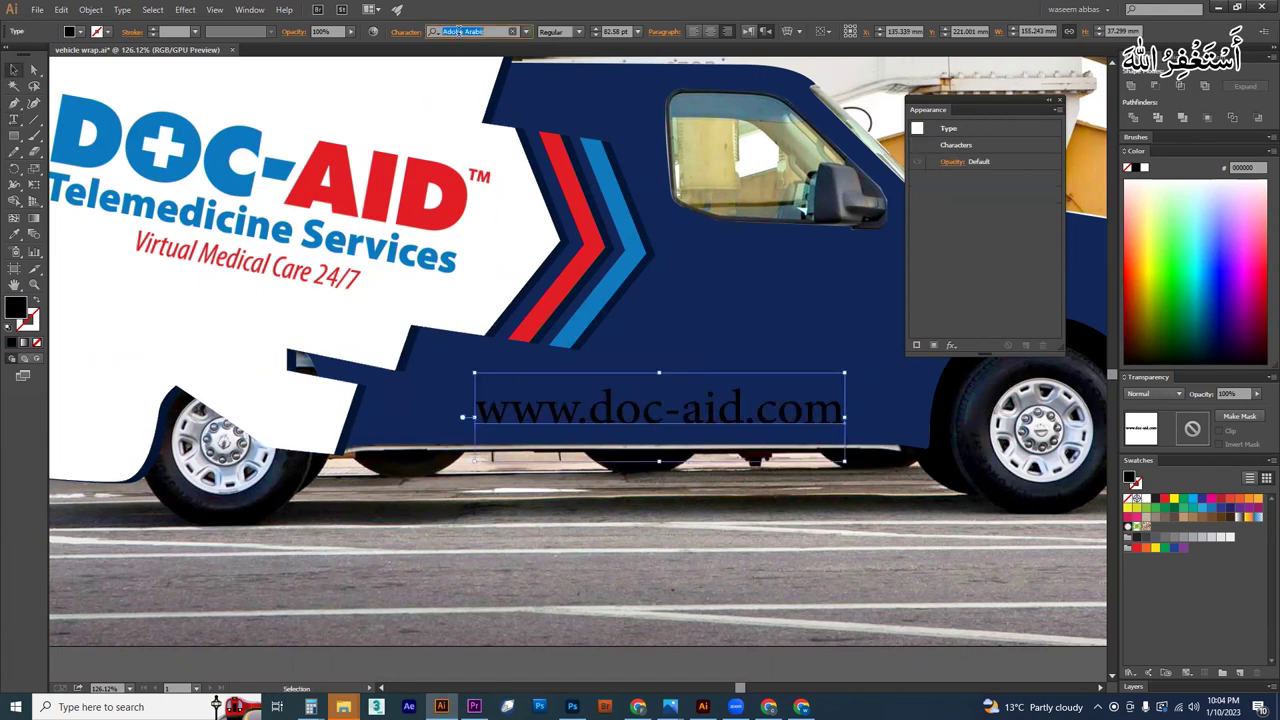
type("mont")
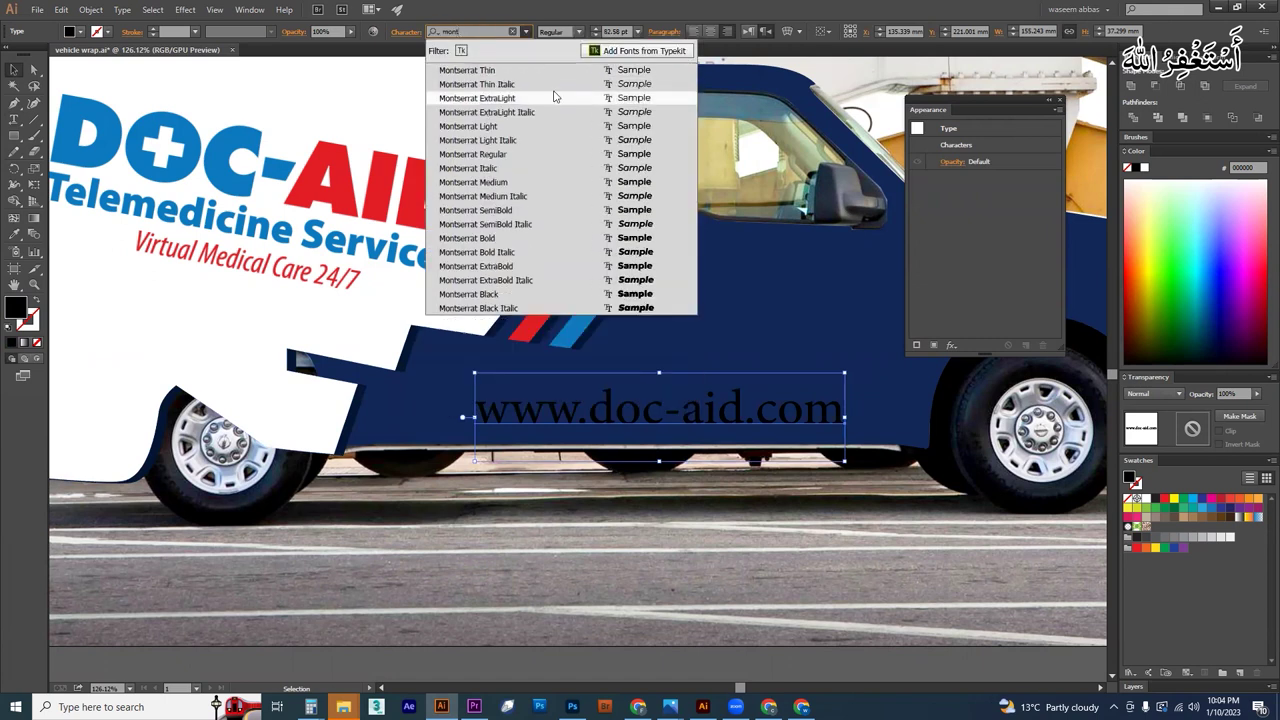
left_click(636, 238)
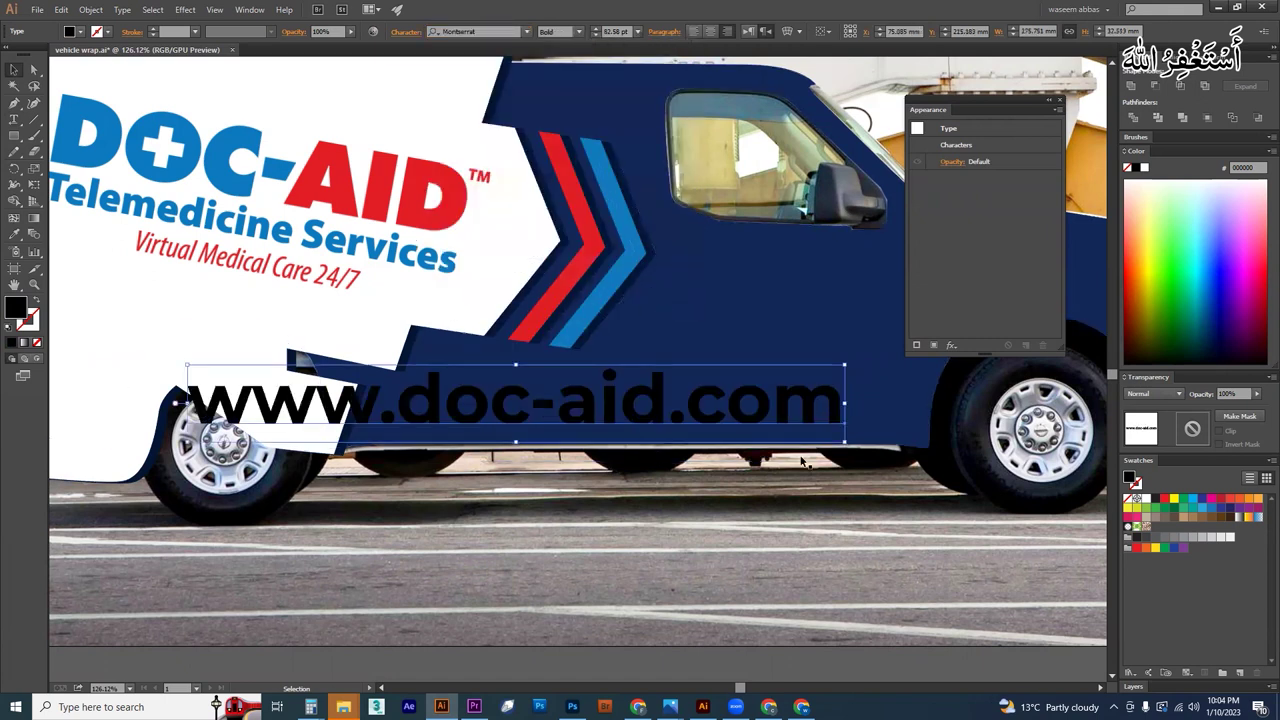
left_click_drag(846, 441, 870, 458)
Step: Color the web address white by sampling the van's white side panel with the Eyedropper
key("i")
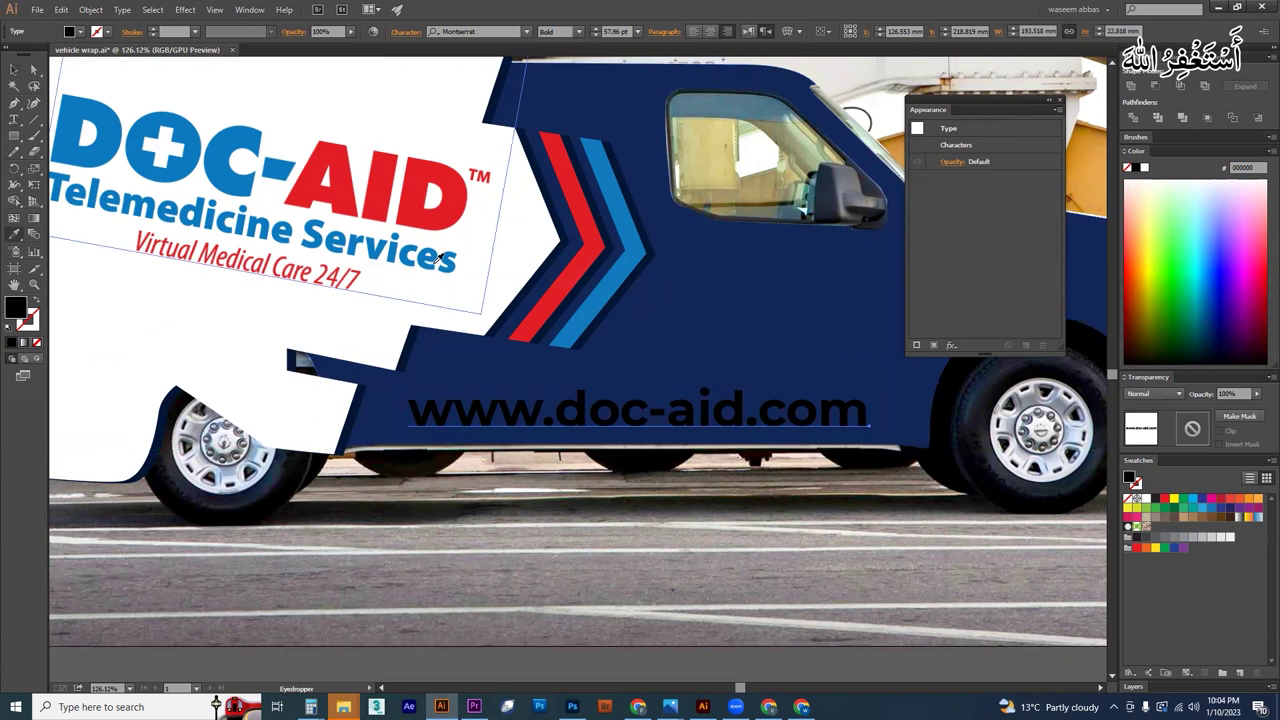
left_click(522, 244)
key("v")
left_click(750, 563)
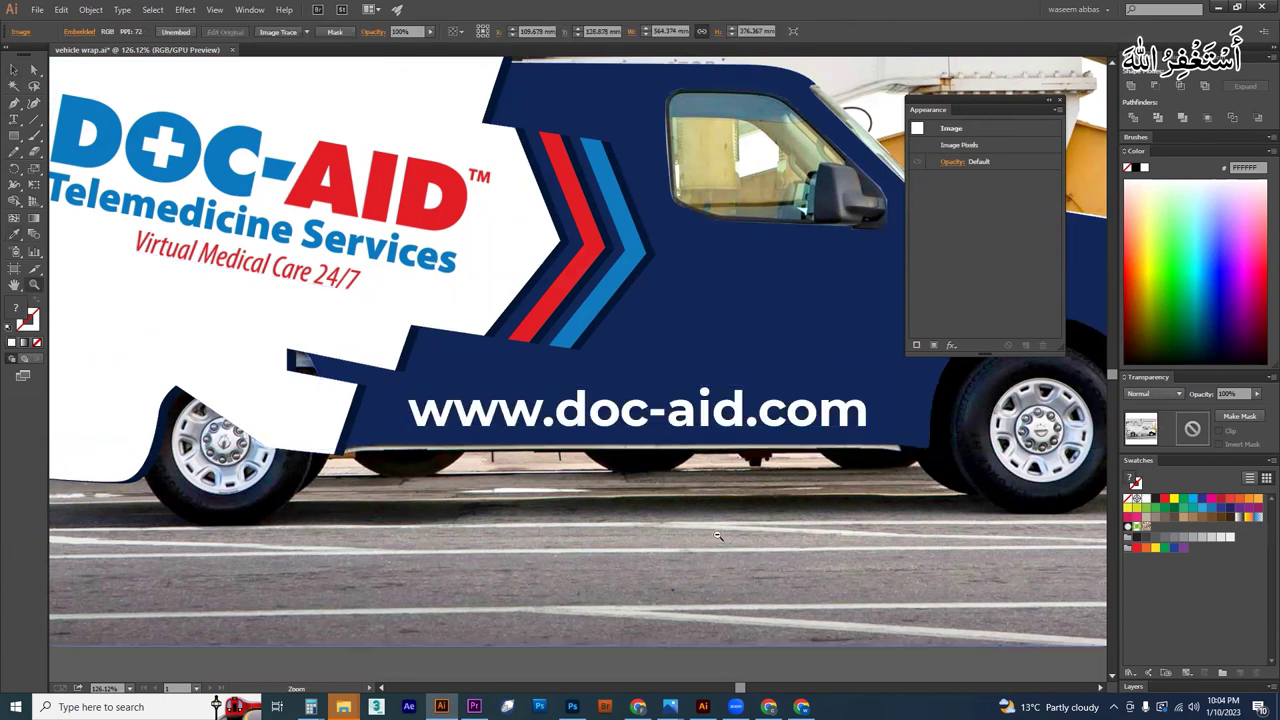
Step: Reduce the web address to about 172 mm wide so it fits between the white panel and the front wheel
left_click(752, 557, "ctrl+alt")
left_click_drag(699, 577, 659, 623)
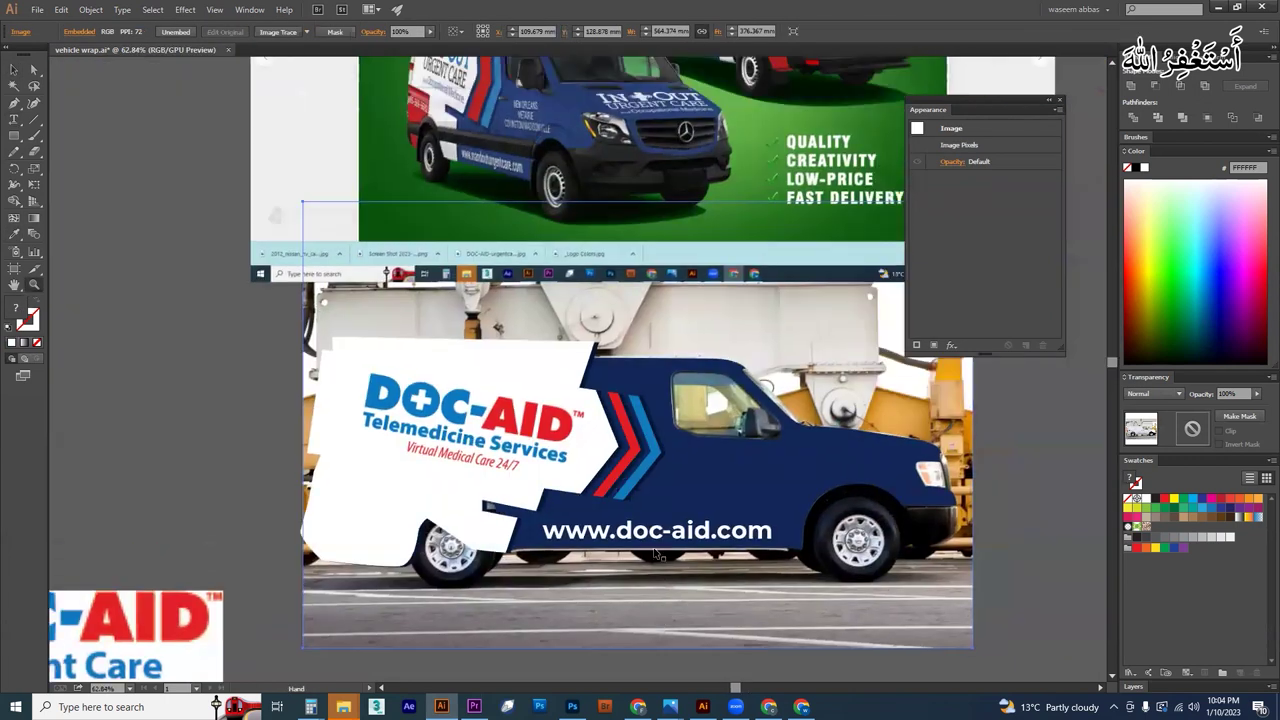
left_click(728, 545)
left_click_drag(773, 546, 760, 542)
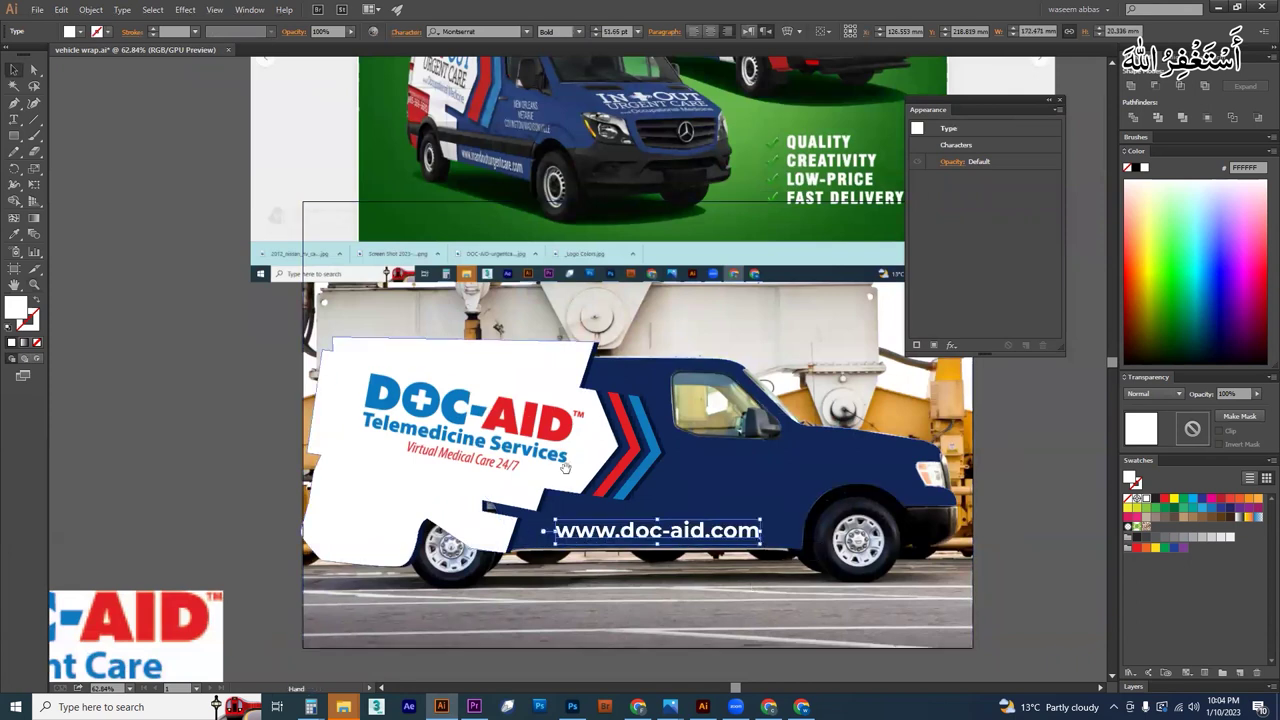
left_click_drag(563, 457, 622, 363)
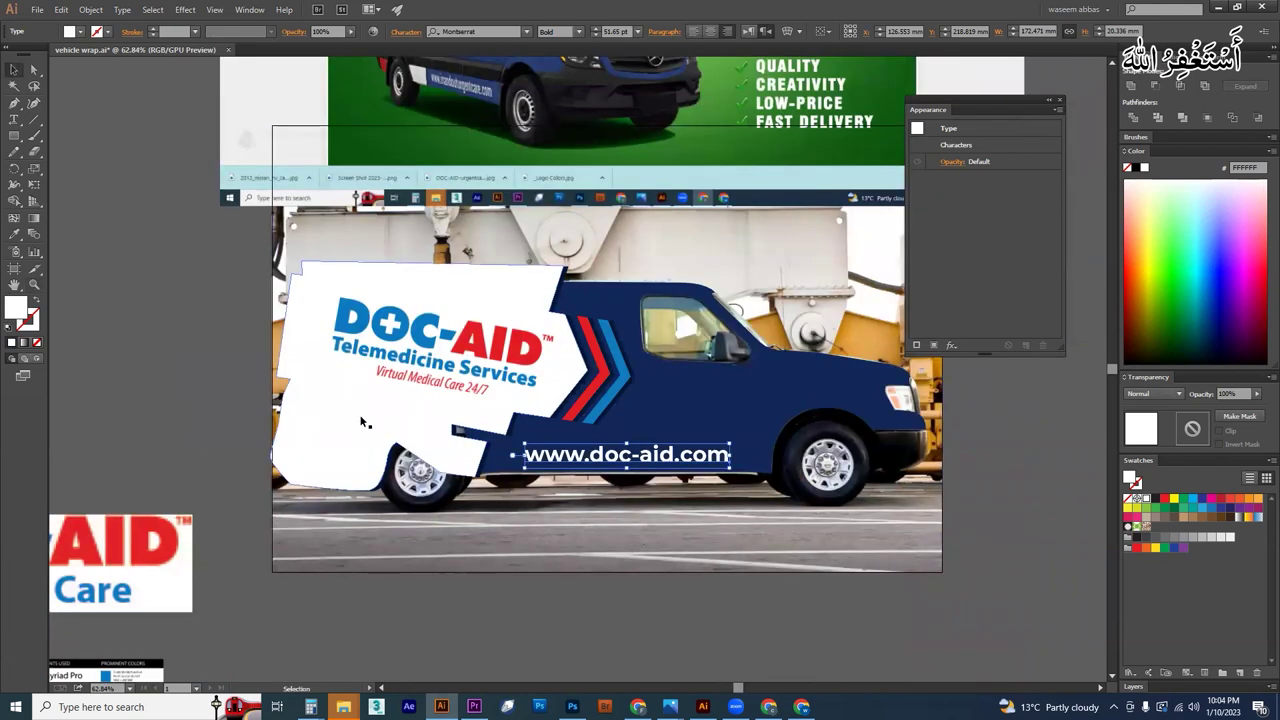
left_click(778, 400)
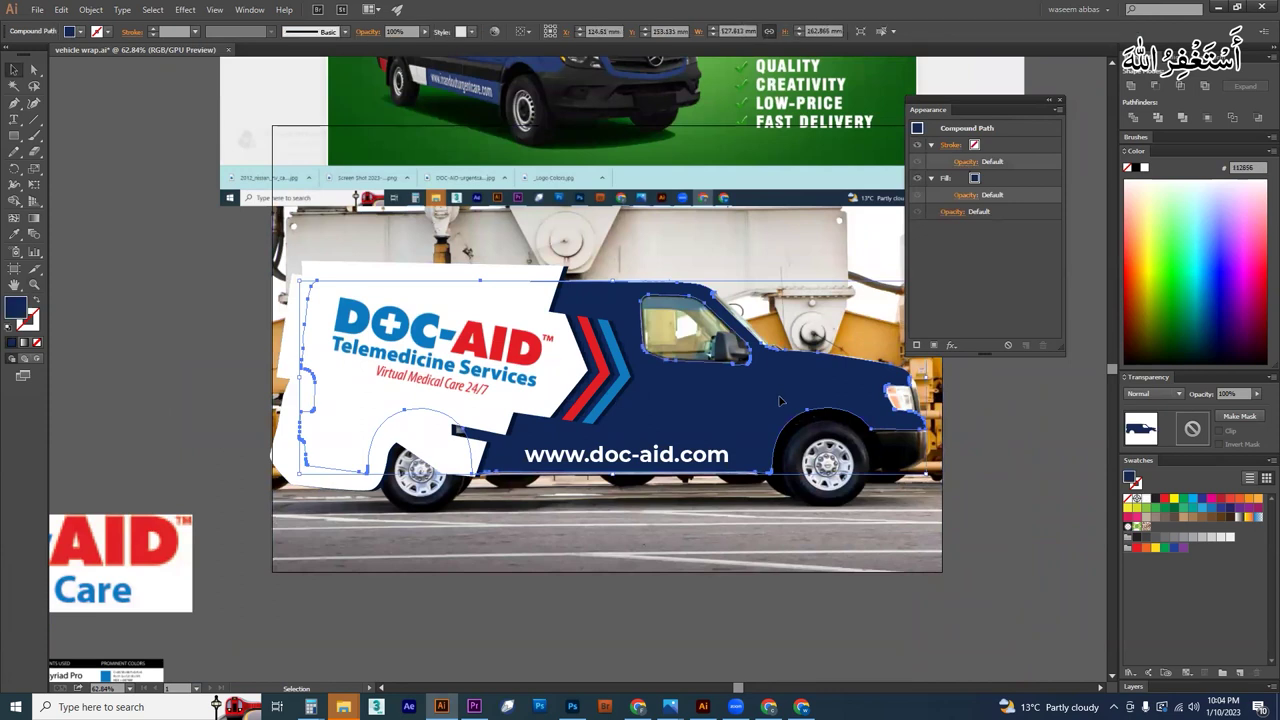
left_click_drag(780, 401, 787, 515)
key("ctrl+z")
left_click_drag(716, 239, 575, 213)
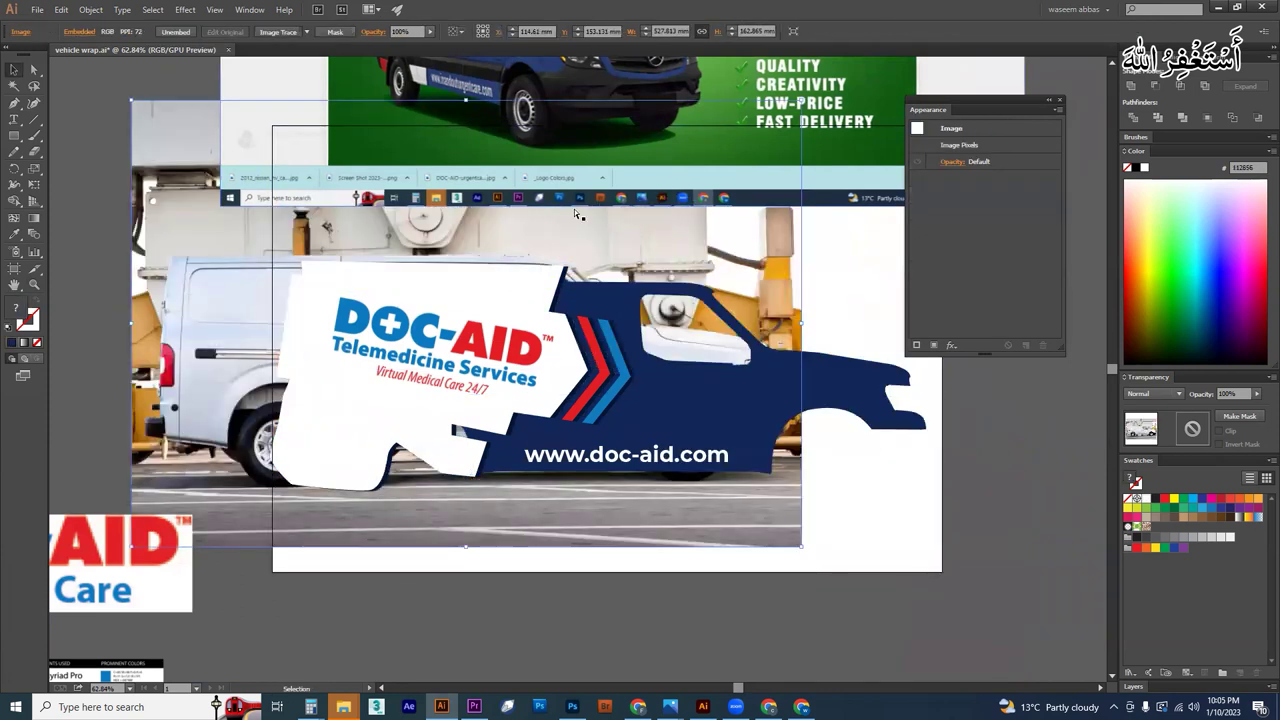
key("ctrl+z")
key("ctrl+shift+a")
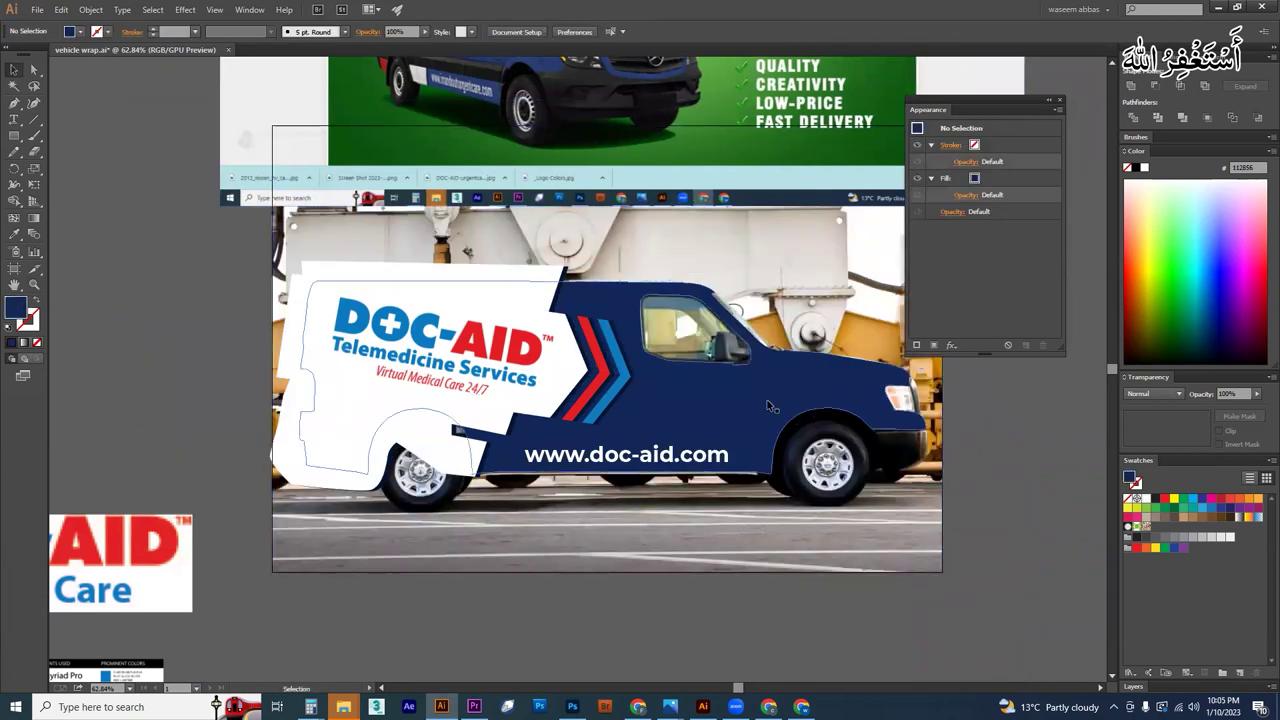
Step: Duplicate the navy van body shape in front of the artwork and park the copy below the van photo
key("a")
left_click(770, 405)
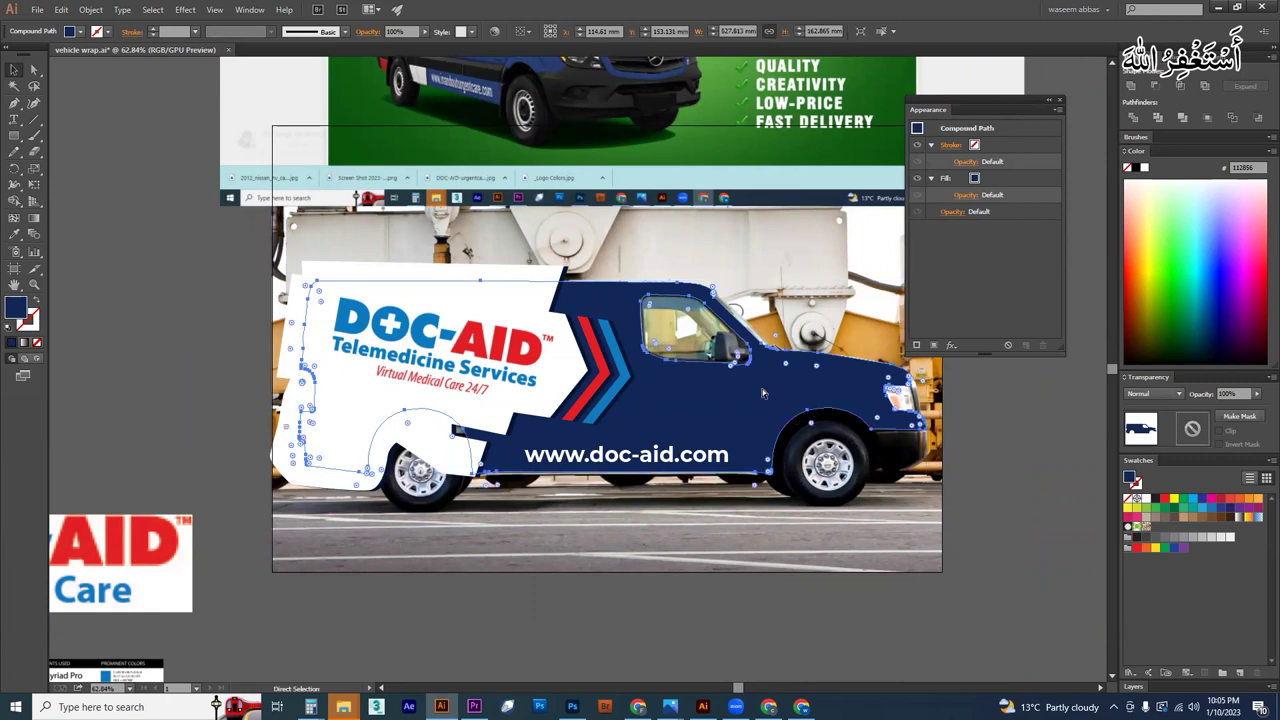
key("ctrl+shift+bracketright")
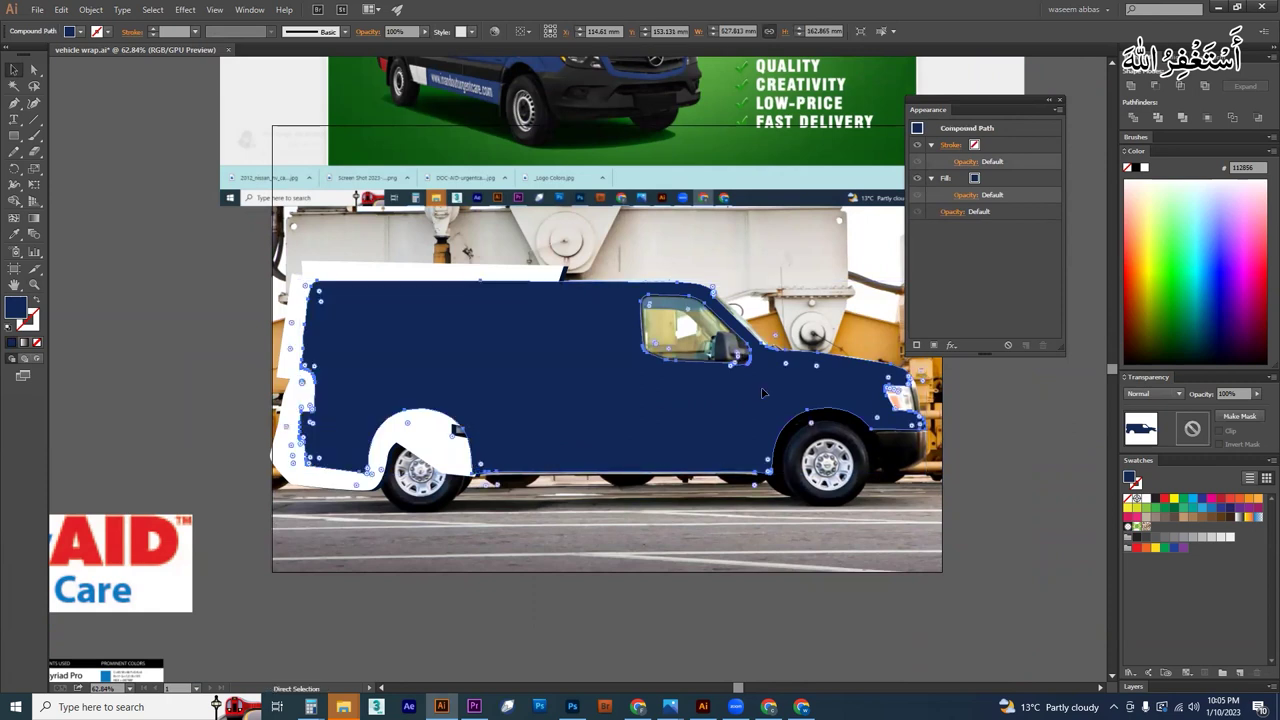
key("v")
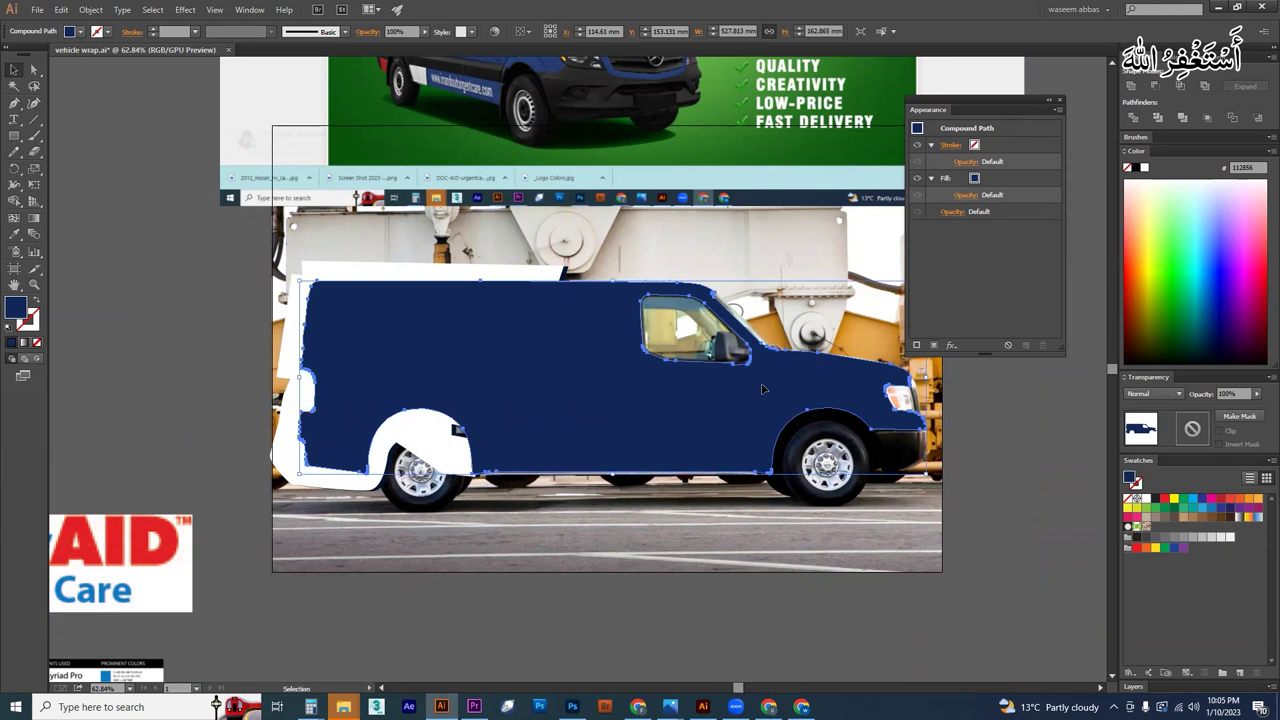
left_click_drag(456, 320, 821, 660)
Step: Bring the navy van body shape to the front and use it as a clipping mask for all the wrap artwork
left_click(782, 446)
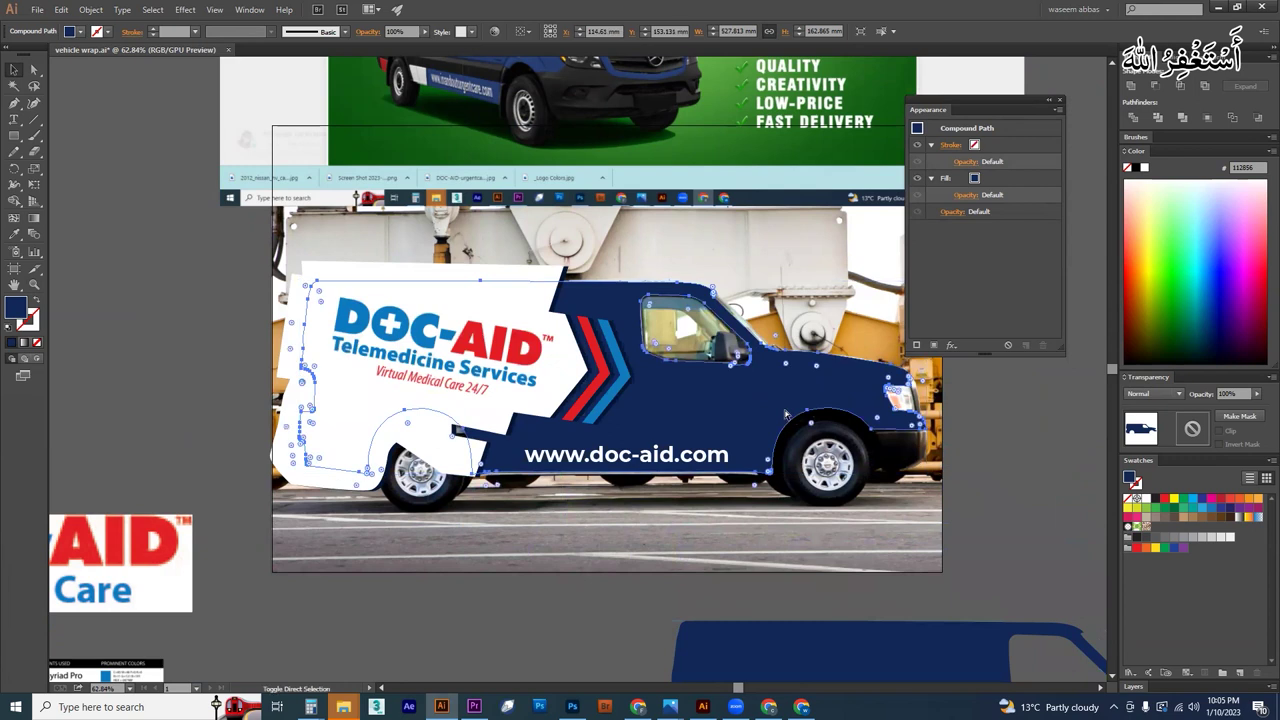
key("ctrl+shift+bracketright")
left_click_drag(295, 240, 928, 513)
right_click(697, 393)
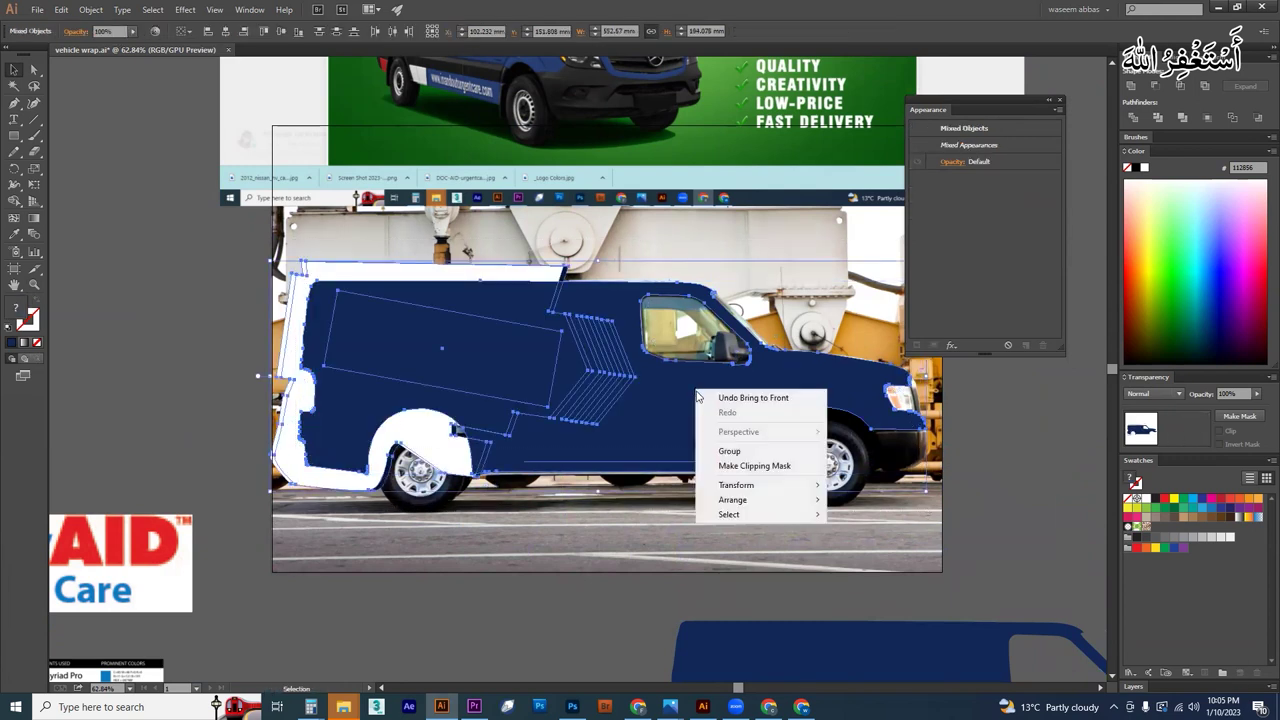
left_click(729, 466)
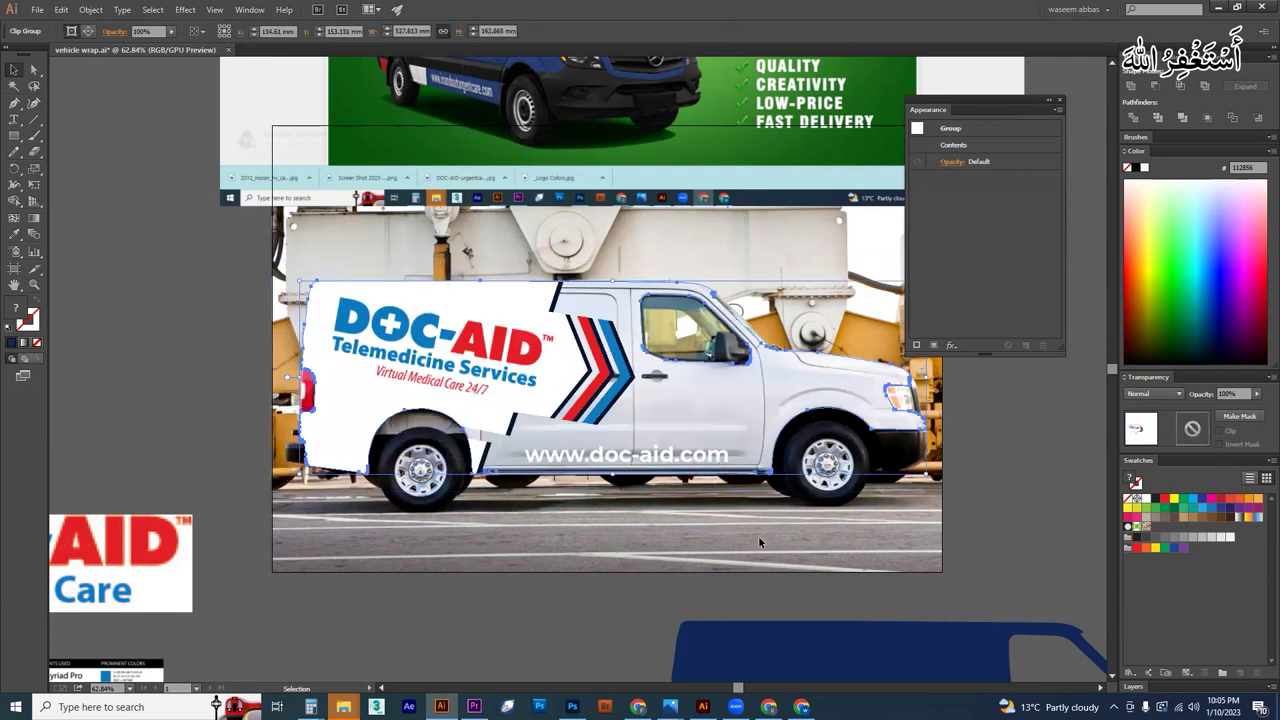
Step: Inside the clip group, draw a navy rectangle about 431 × 202 mm over the van's front part, send it to back, and exit isolation
right_click(575, 366)
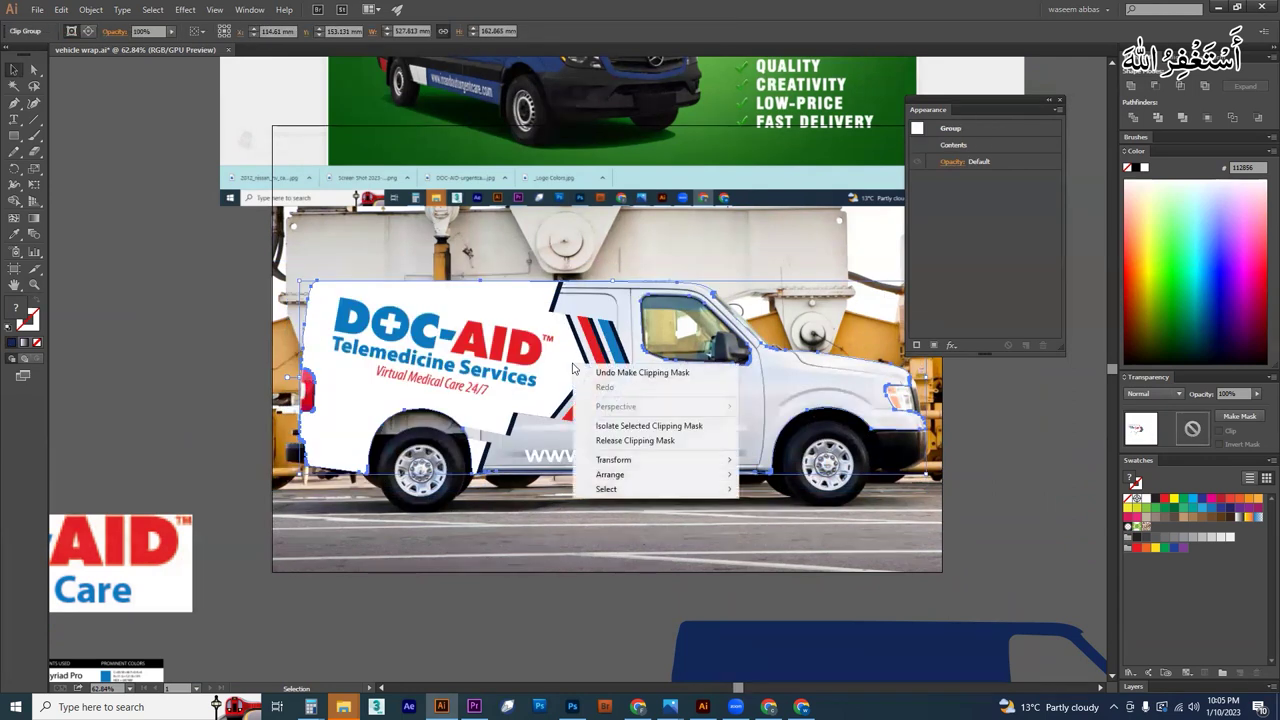
left_click(602, 427)
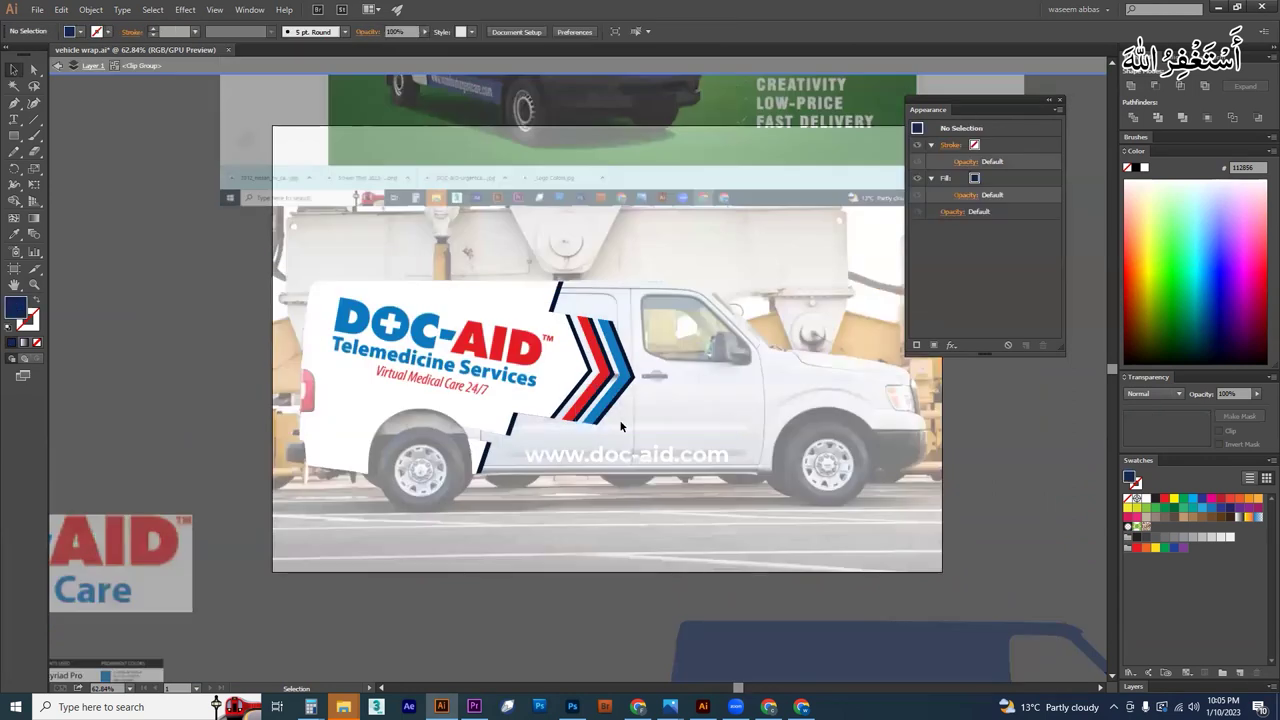
key("m")
mouse_move(440, 277)
left_mouse_down()
mouse_move(943, 523)
mouse_move(971, 514)
mouse_move(951, 513)
left_mouse_up()
key("ctrl+shift+bracketleft")
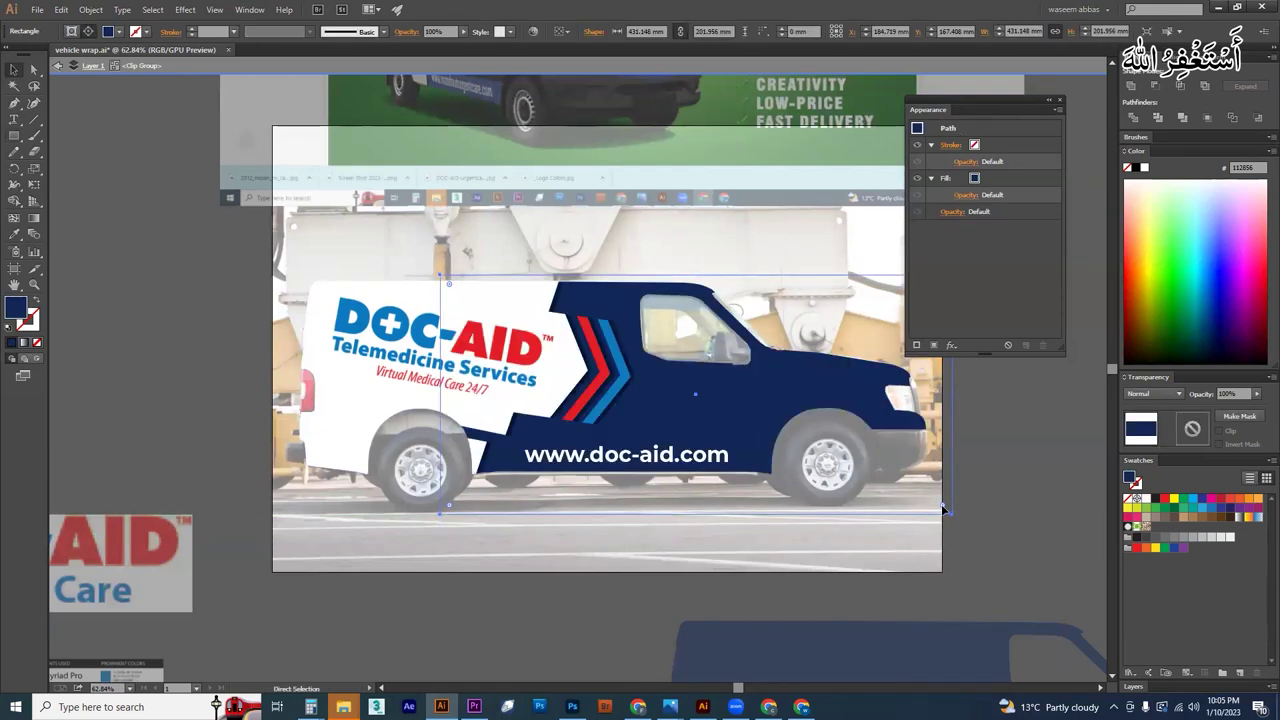
right_click(570, 355)
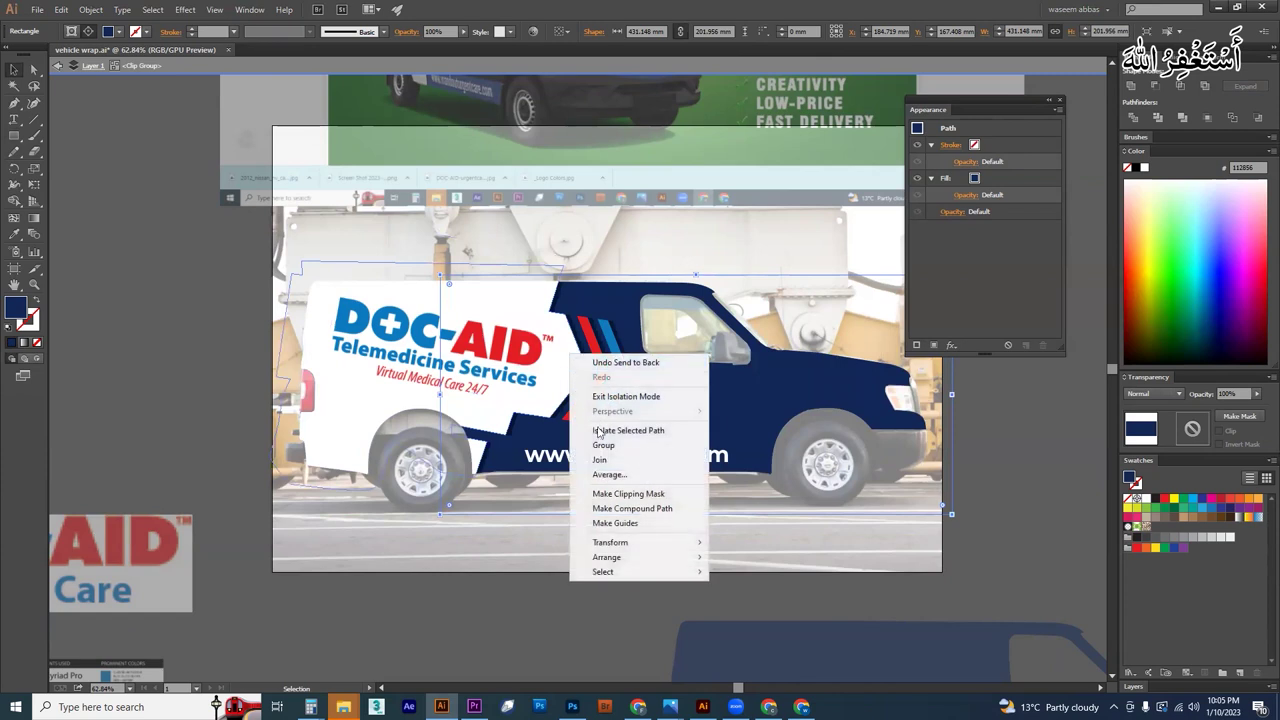
left_click(606, 403)
left_click(962, 478)
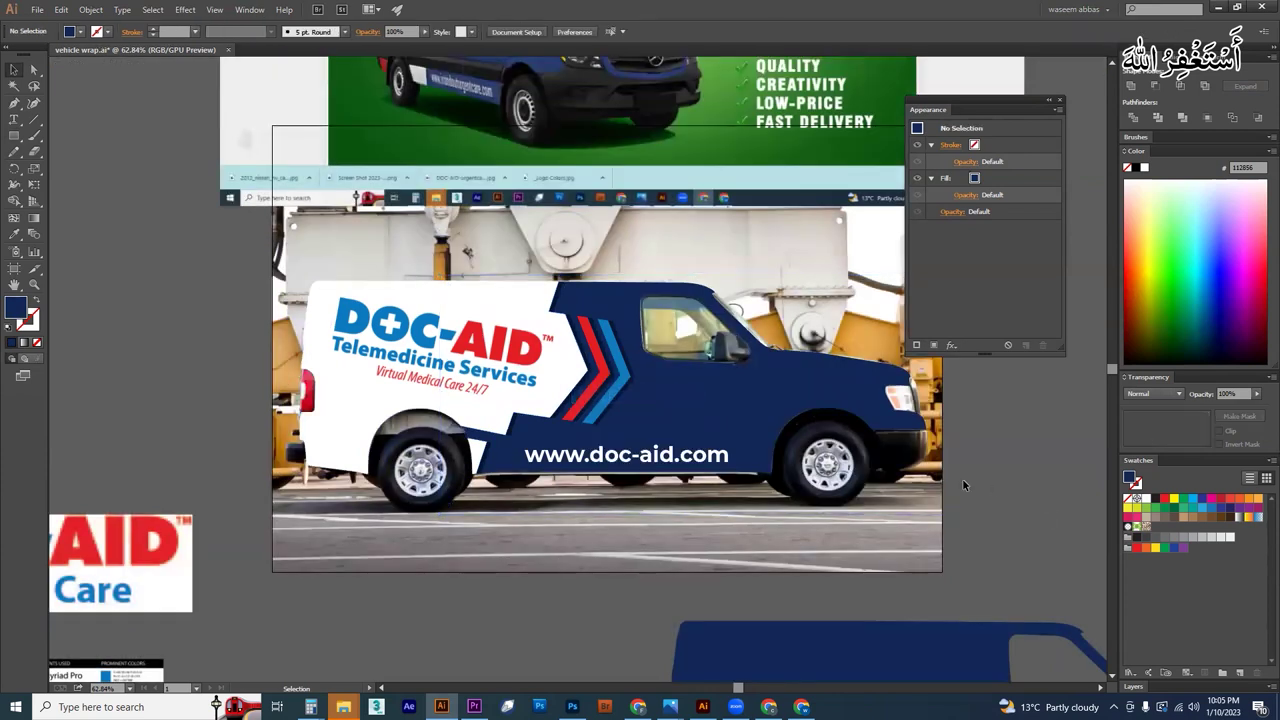
Step: Delete the spare navy van body shape lying below the van photo
key("ctrl+space")
left_click_drag(428, 343, 567, 414)
left_click_drag(676, 490, 622, 466)
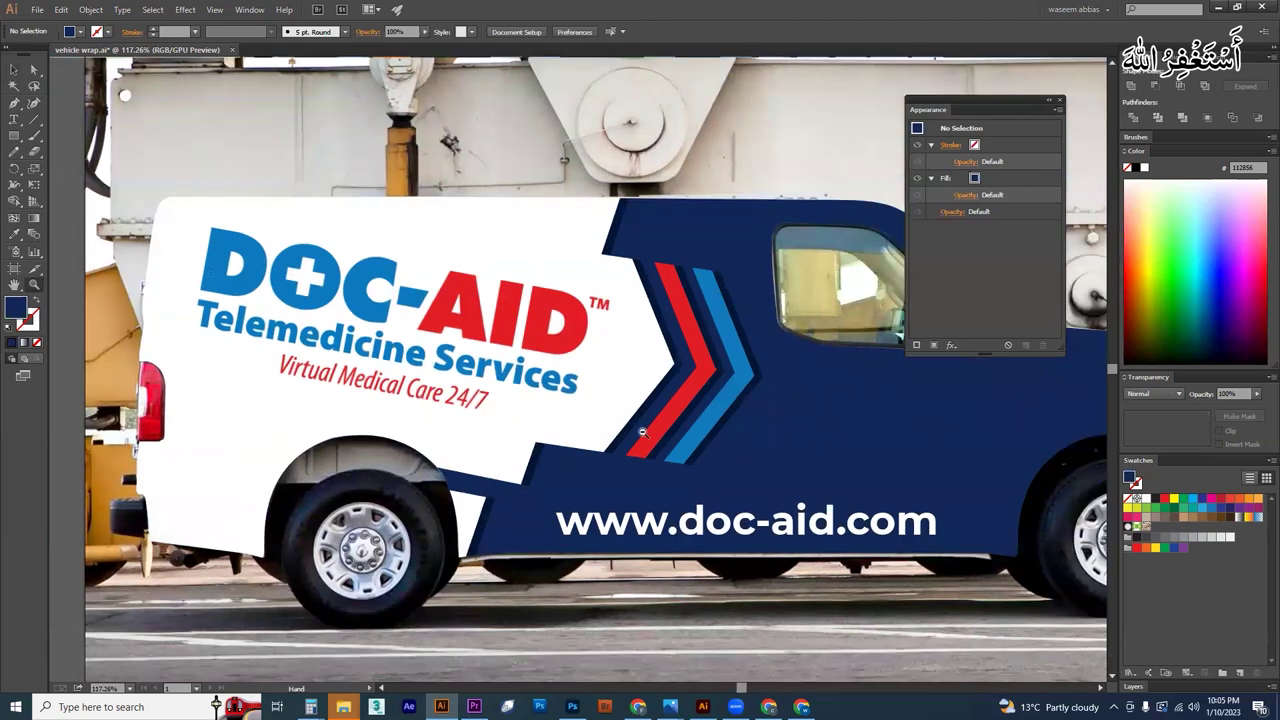
left_click_drag(708, 452, 633, 447)
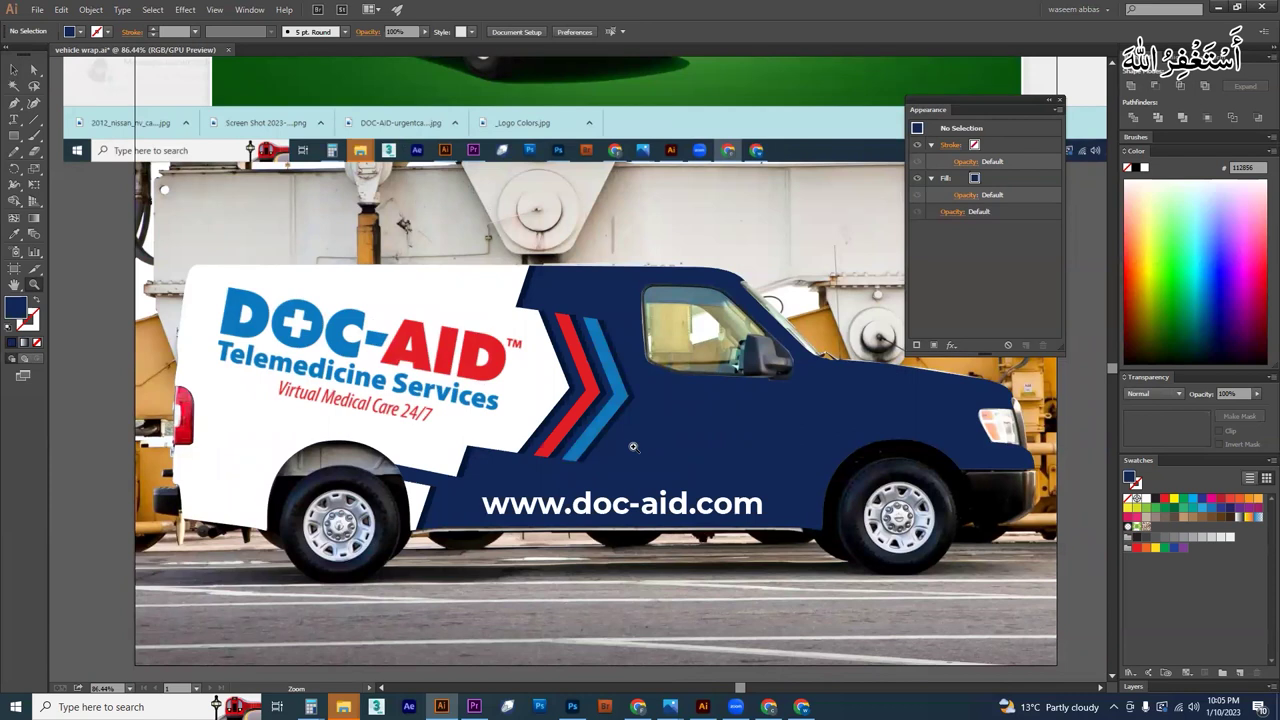
left_click_drag(714, 463, 575, 362)
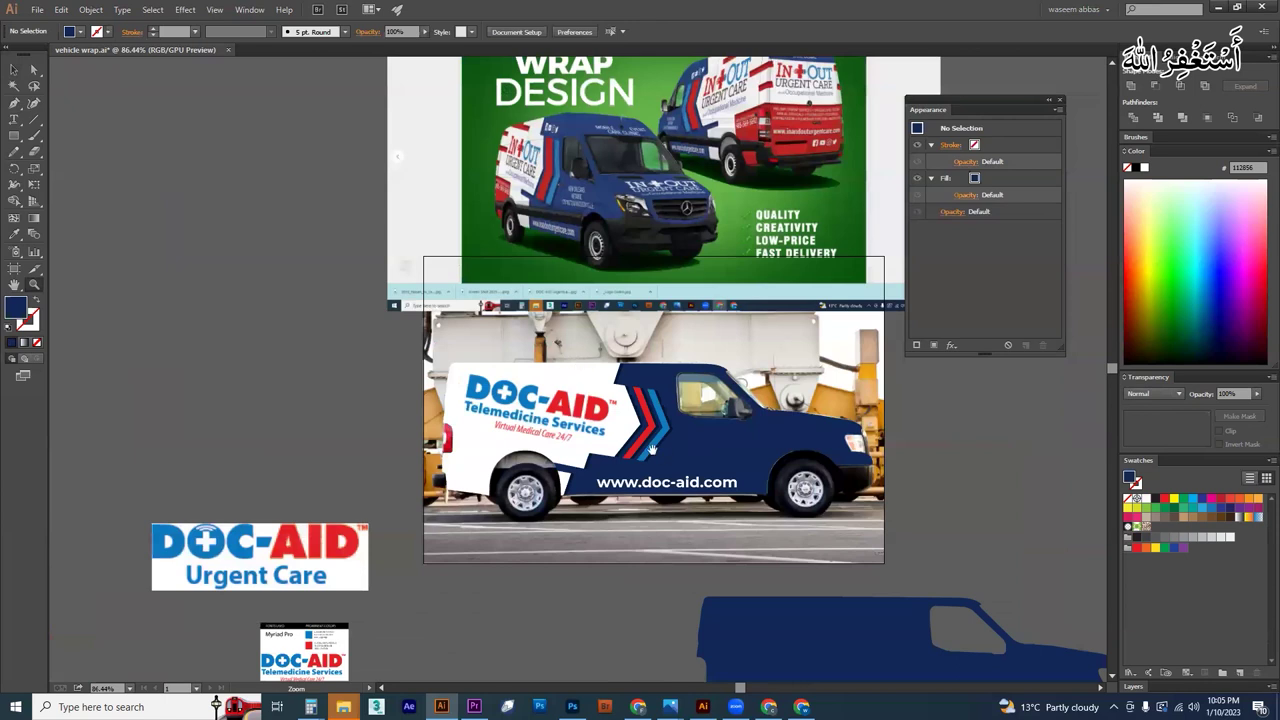
left_click(764, 588)
key("Delete")
Step: Switch to Chrome with the Sargodha Training Institute YouTube channel page
left_click_drag(614, 432, 618, 438)
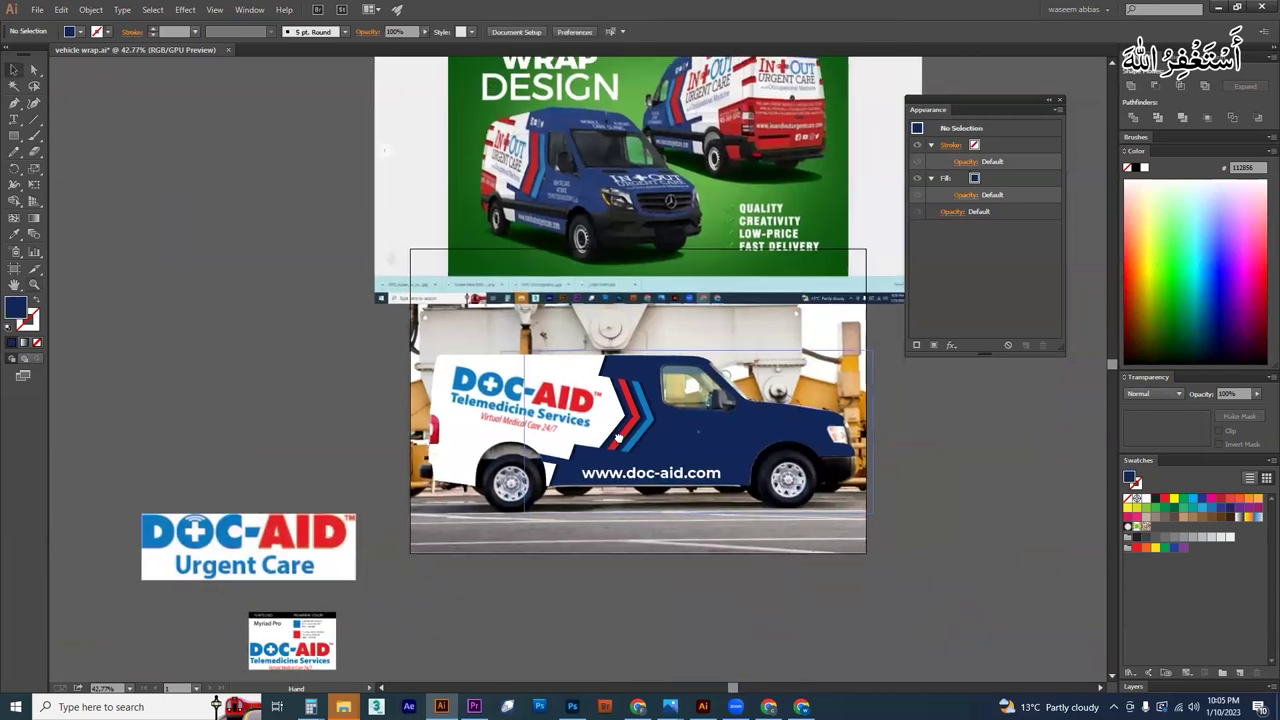
scroll(618, 437, "up", 4)
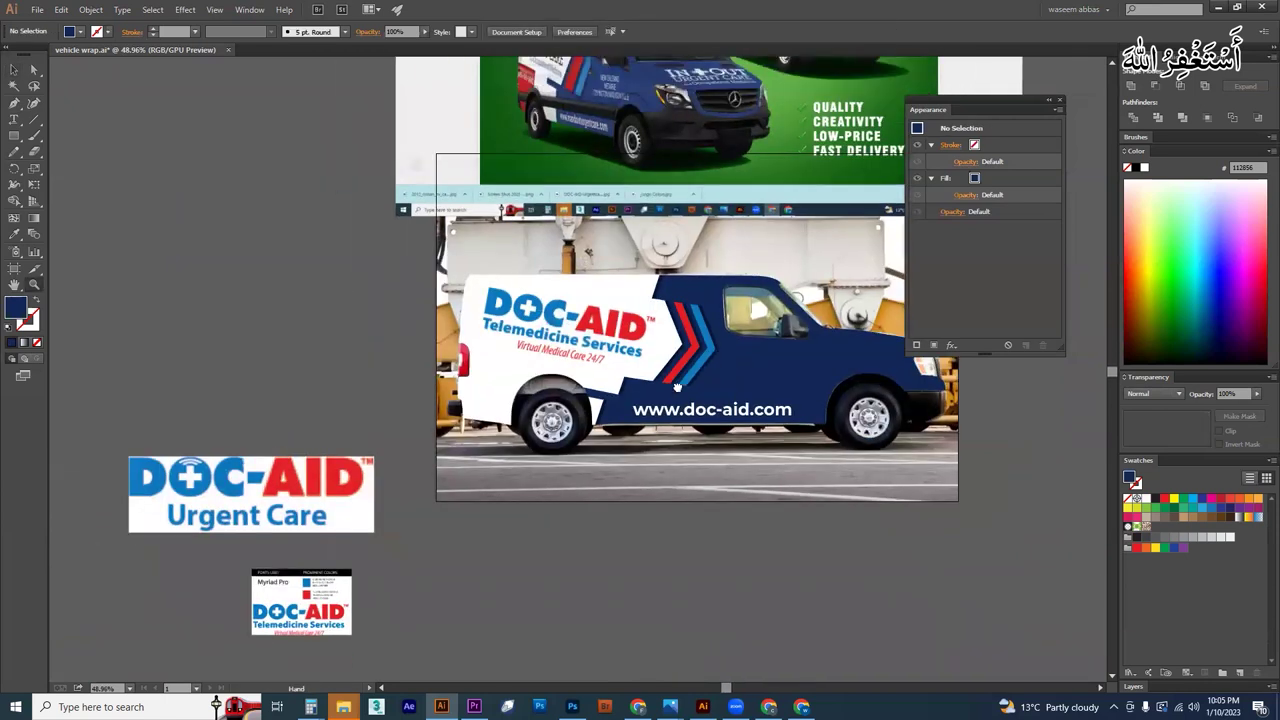
left_click_drag(677, 387, 648, 419)
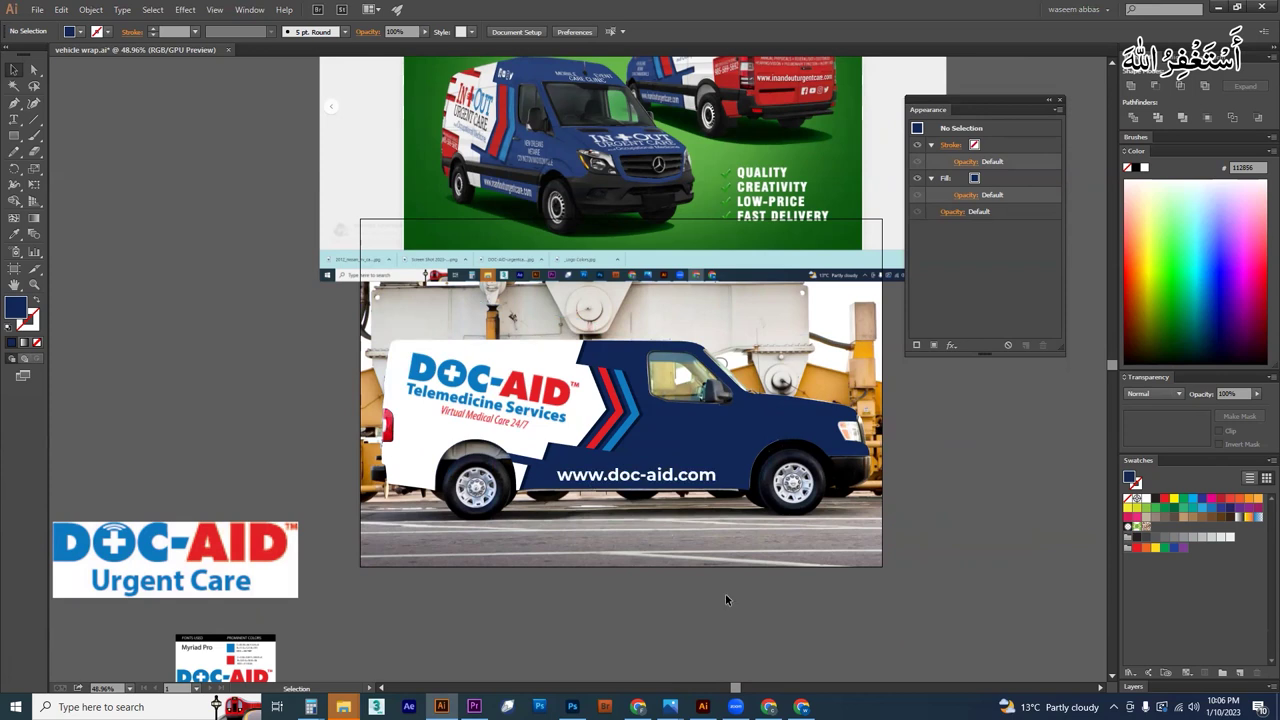
left_click(801, 707)
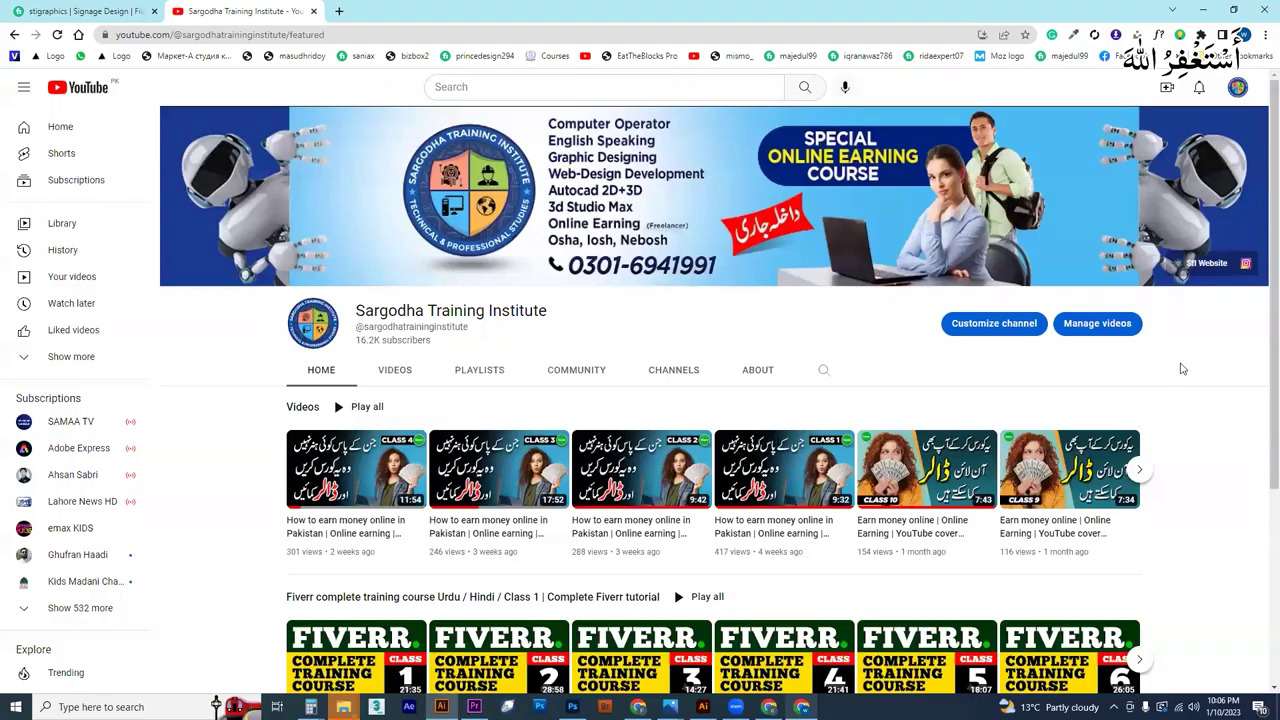